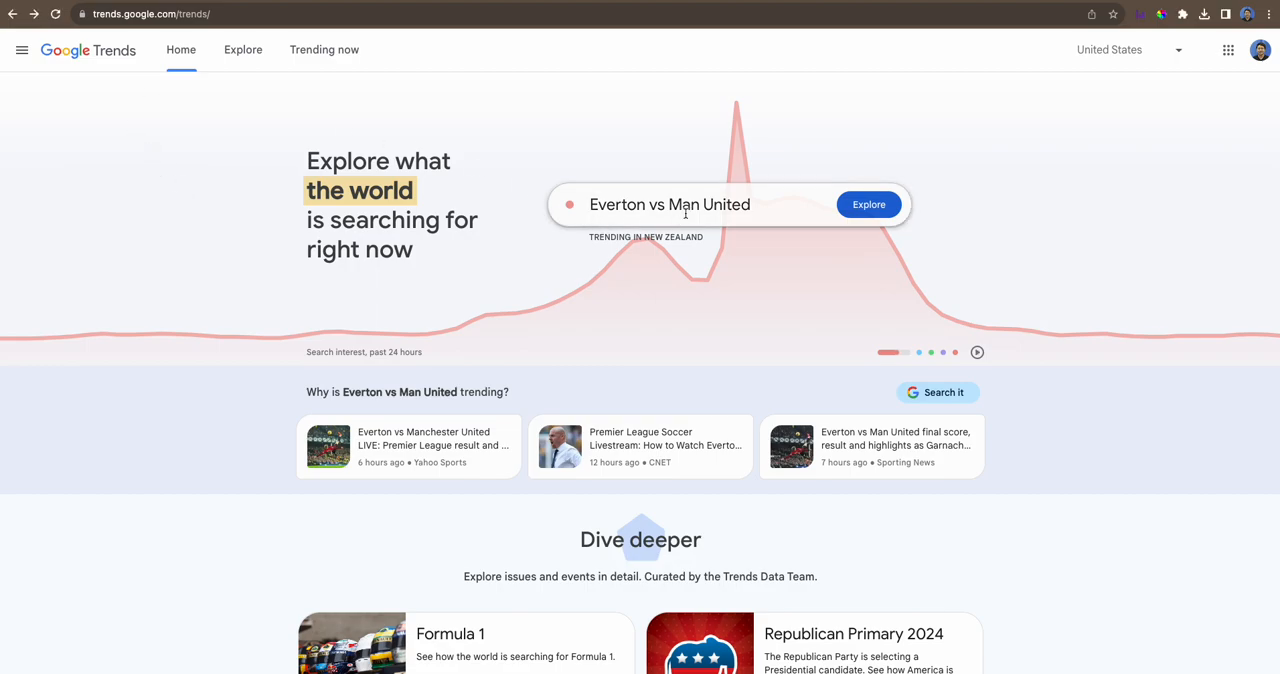
- Compare the search terms Bitcoin, Ripple and Ethereum
left_click(752, 209)
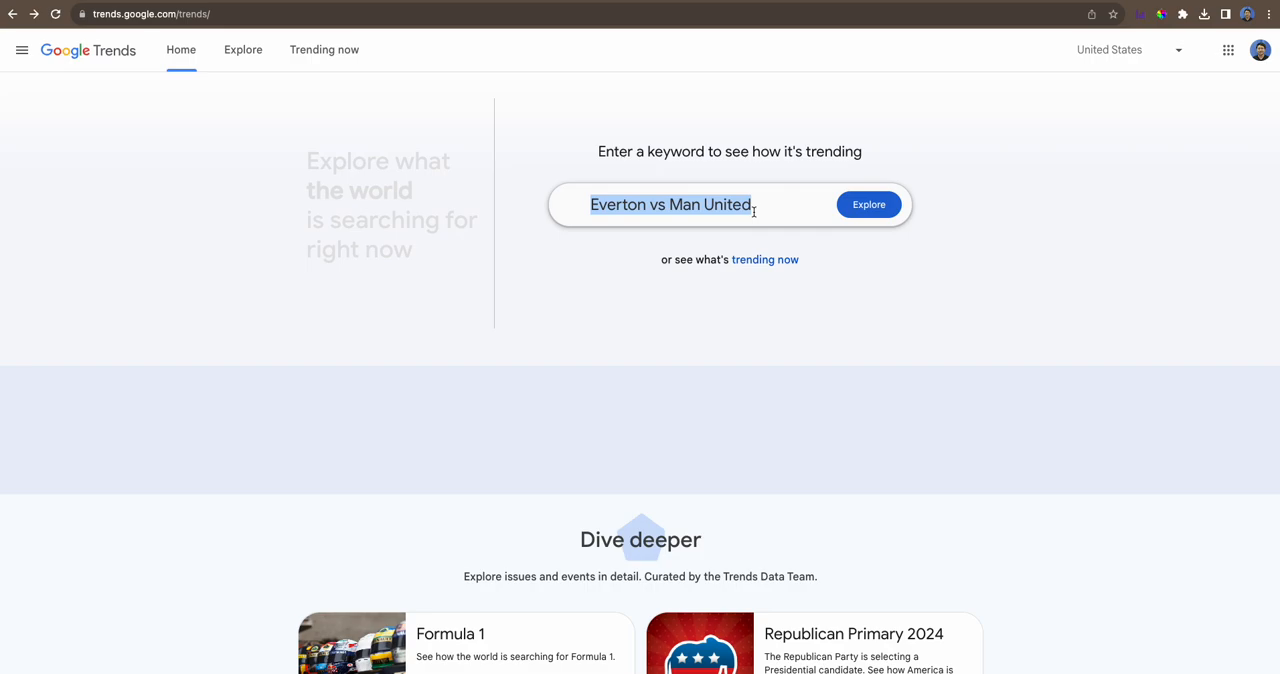
type("Bitcoin, Ripple, Ethereum")
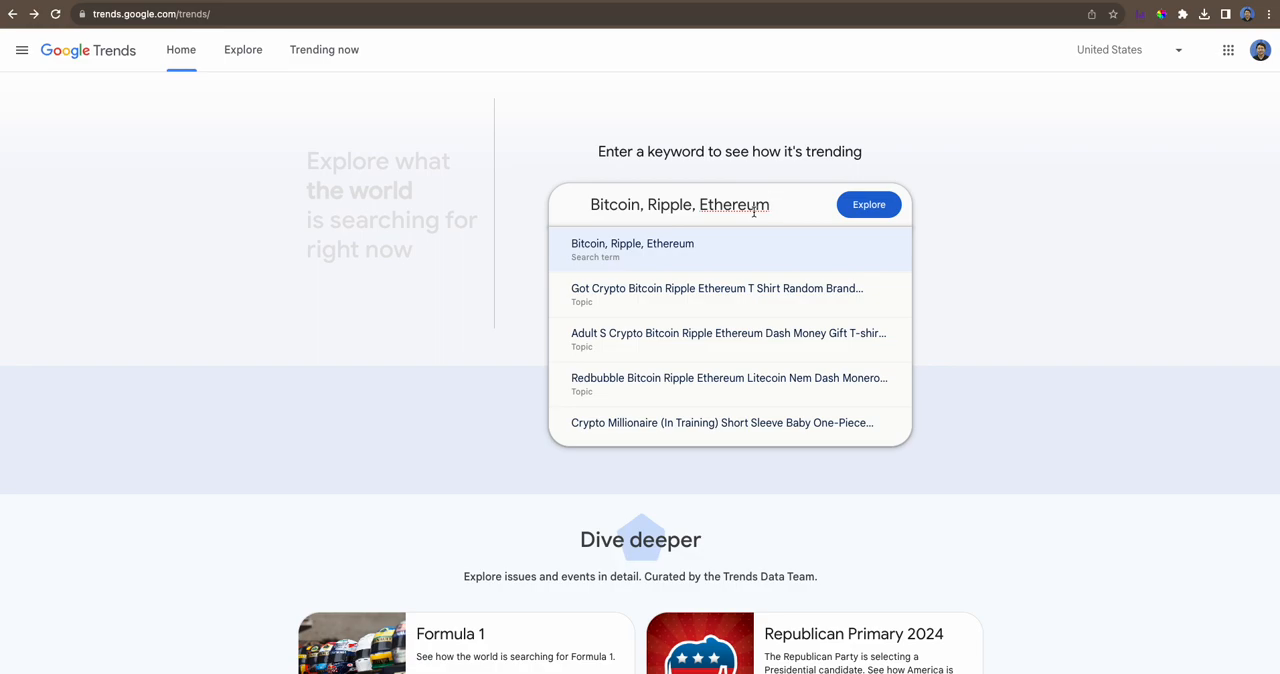
key("Return")
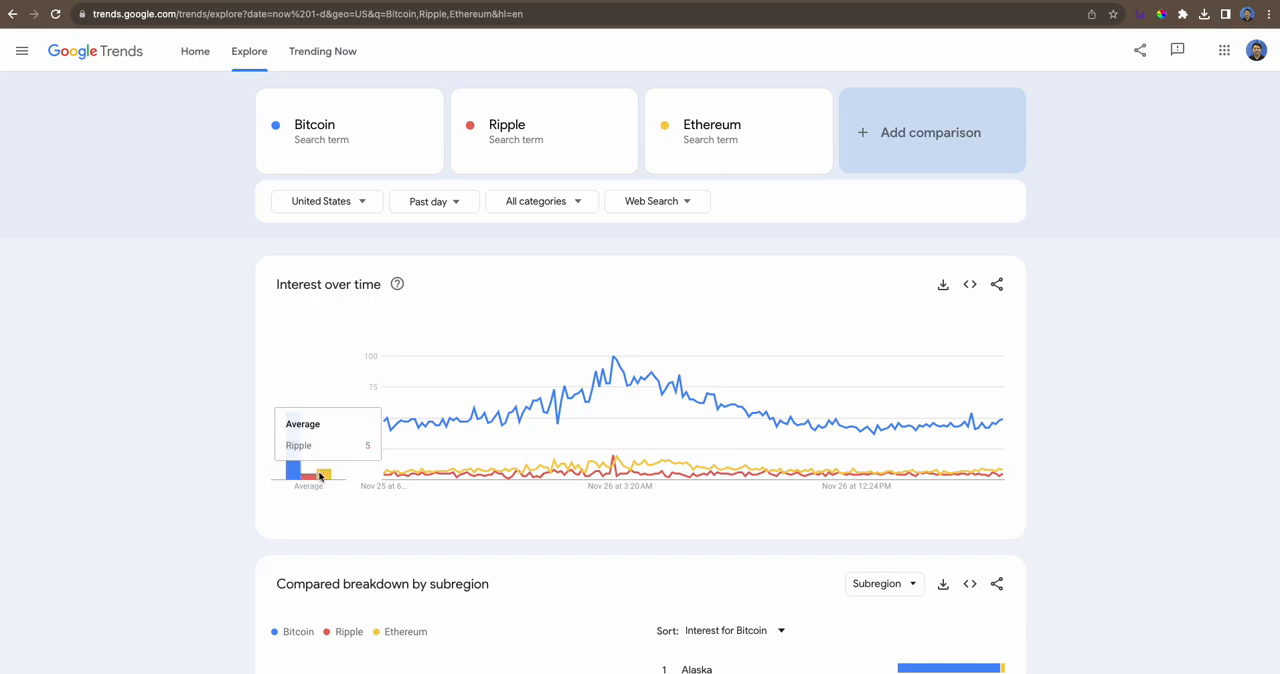
- Set the comparison's time range to Past 90 days
mouse_move(296, 454)
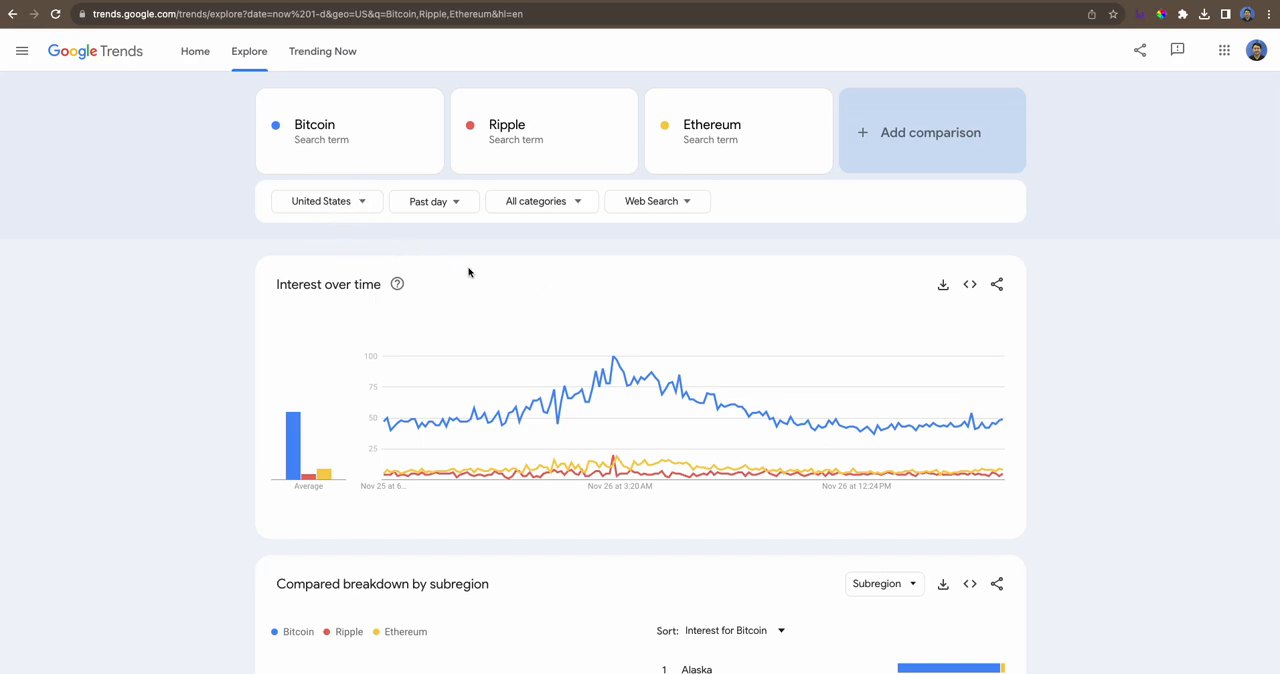
left_click(453, 206)
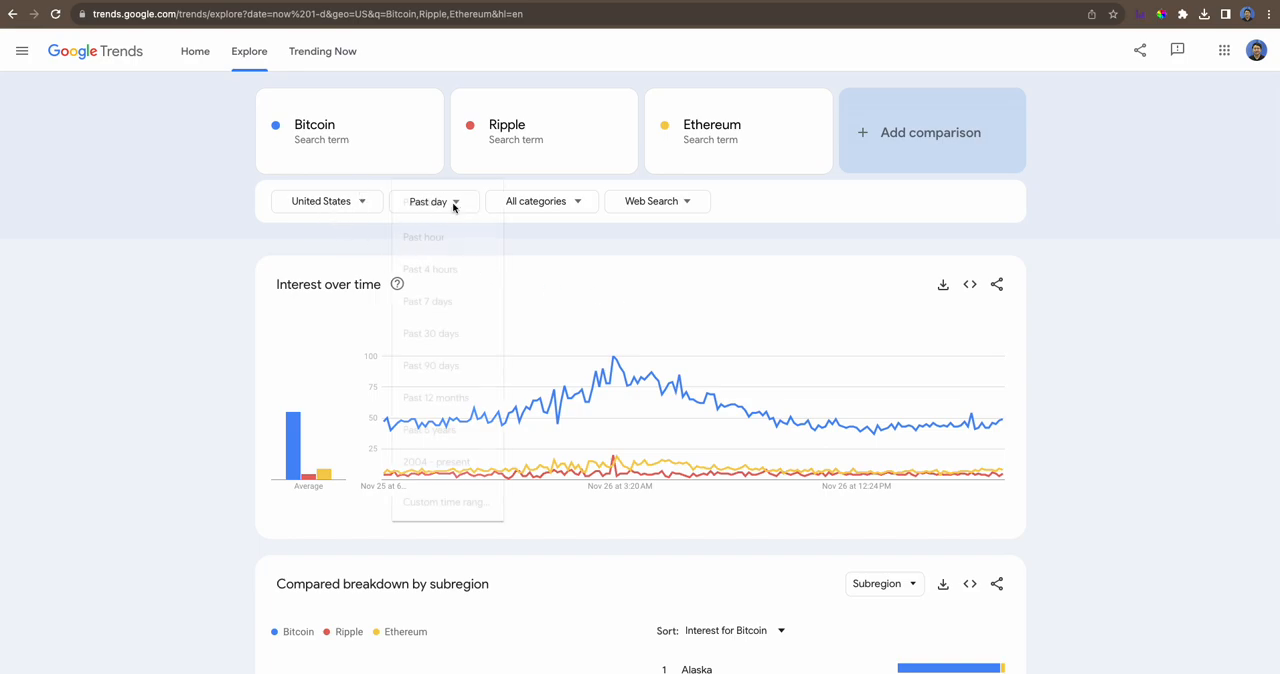
left_click(440, 338)
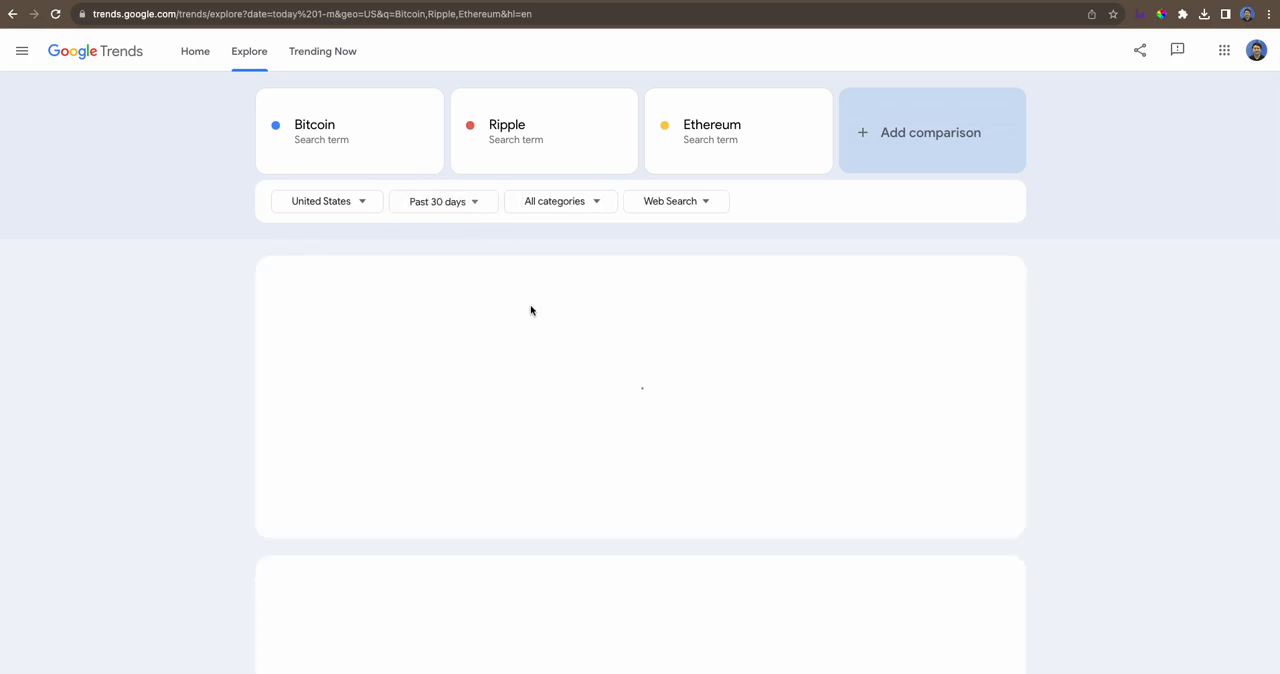
left_click(475, 205)
left_click(445, 366)
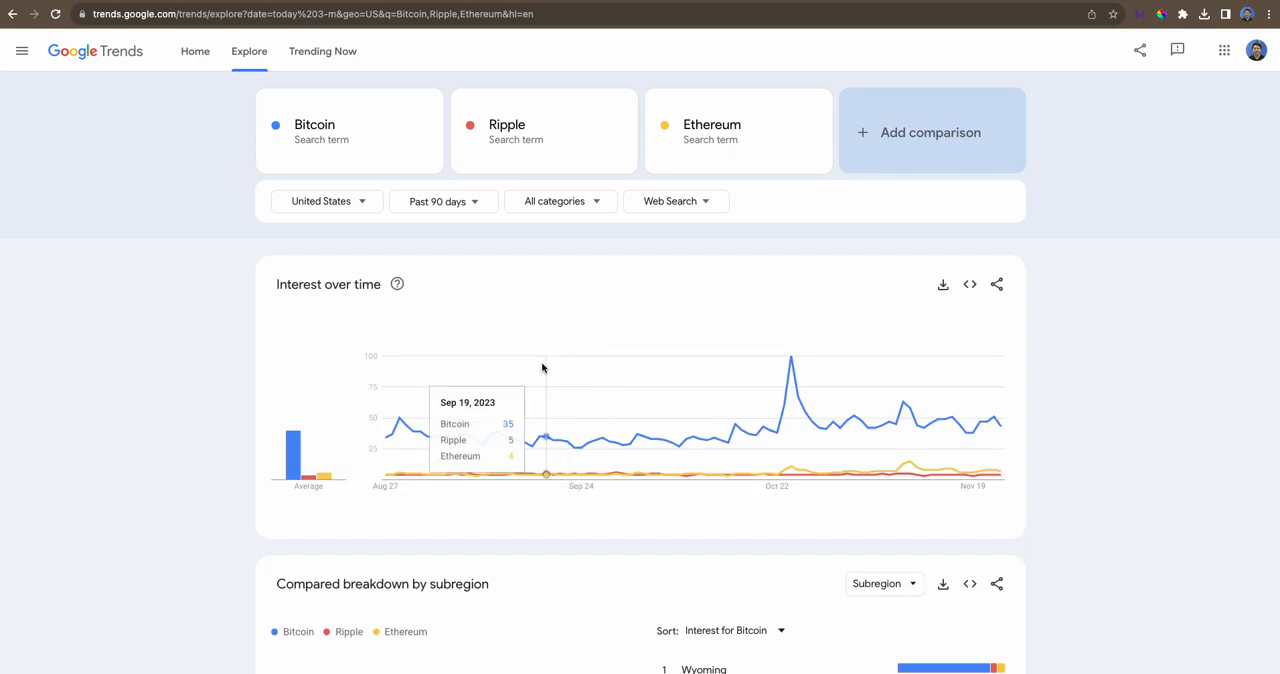
left_click(590, 204)
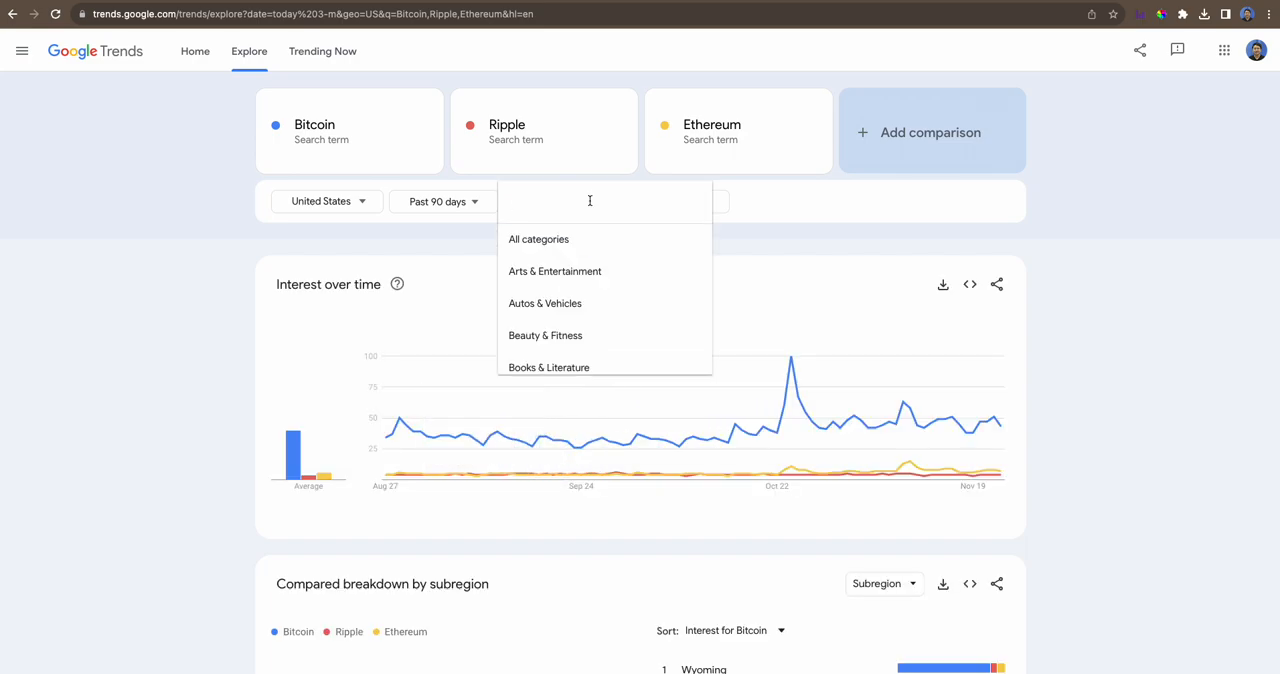
left_click(779, 229)
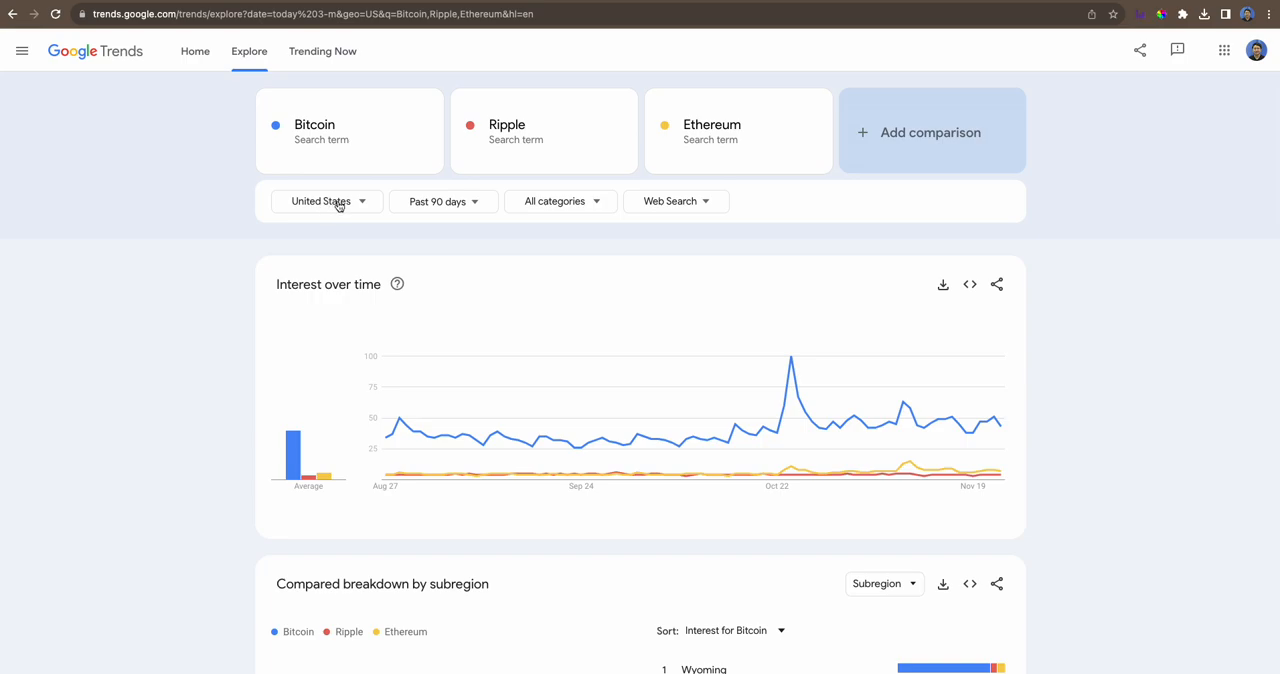
left_click(707, 217)
left_click(314, 214)
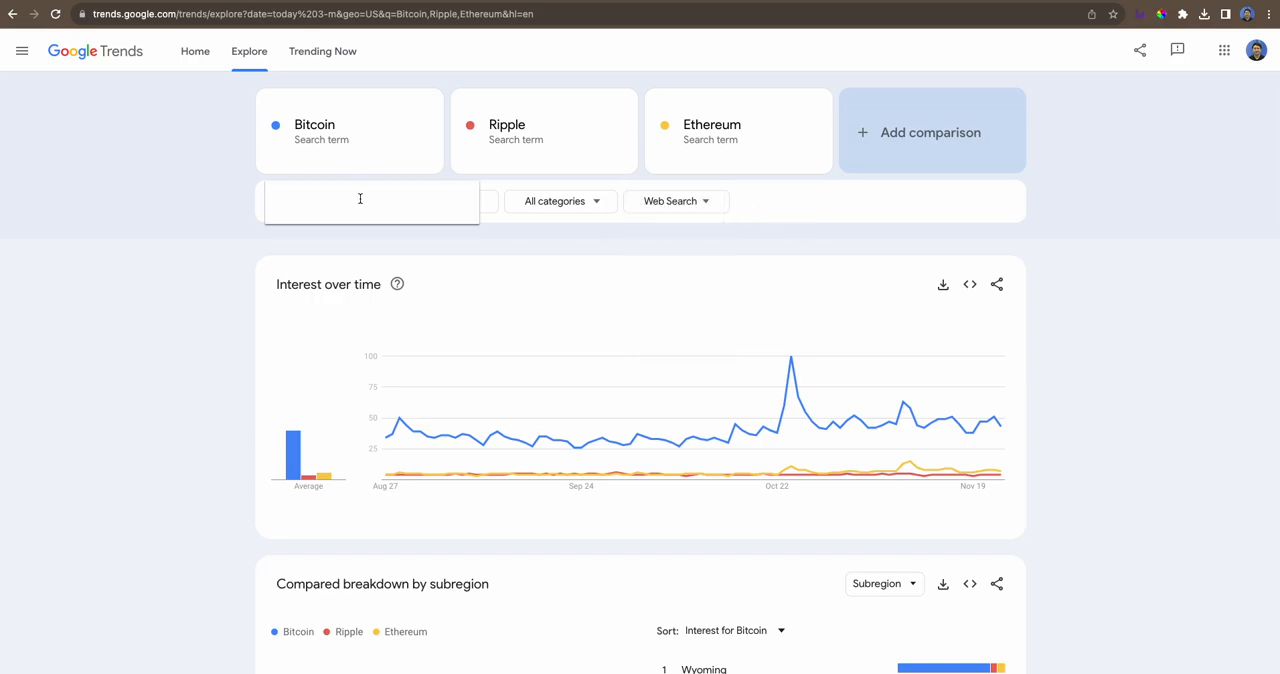
left_click(154, 263)
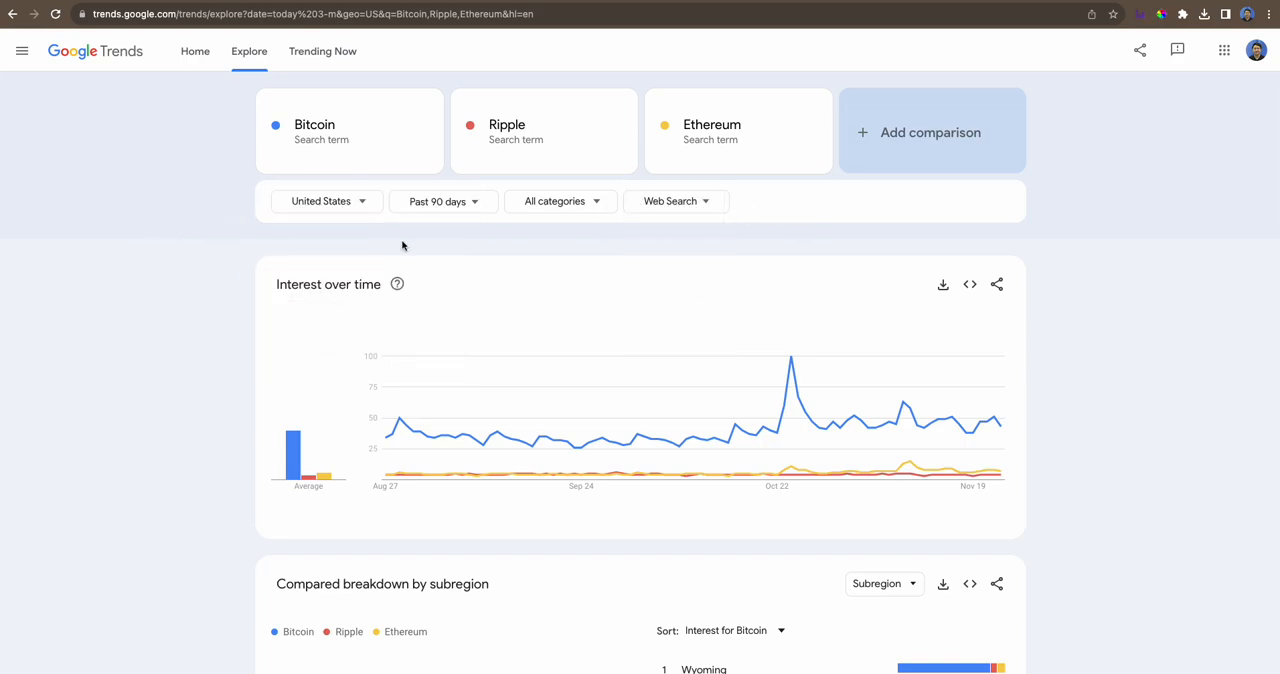
left_click(355, 205)
scroll(354, 260, "down", 4)
scroll(309, 289, "up", 4)
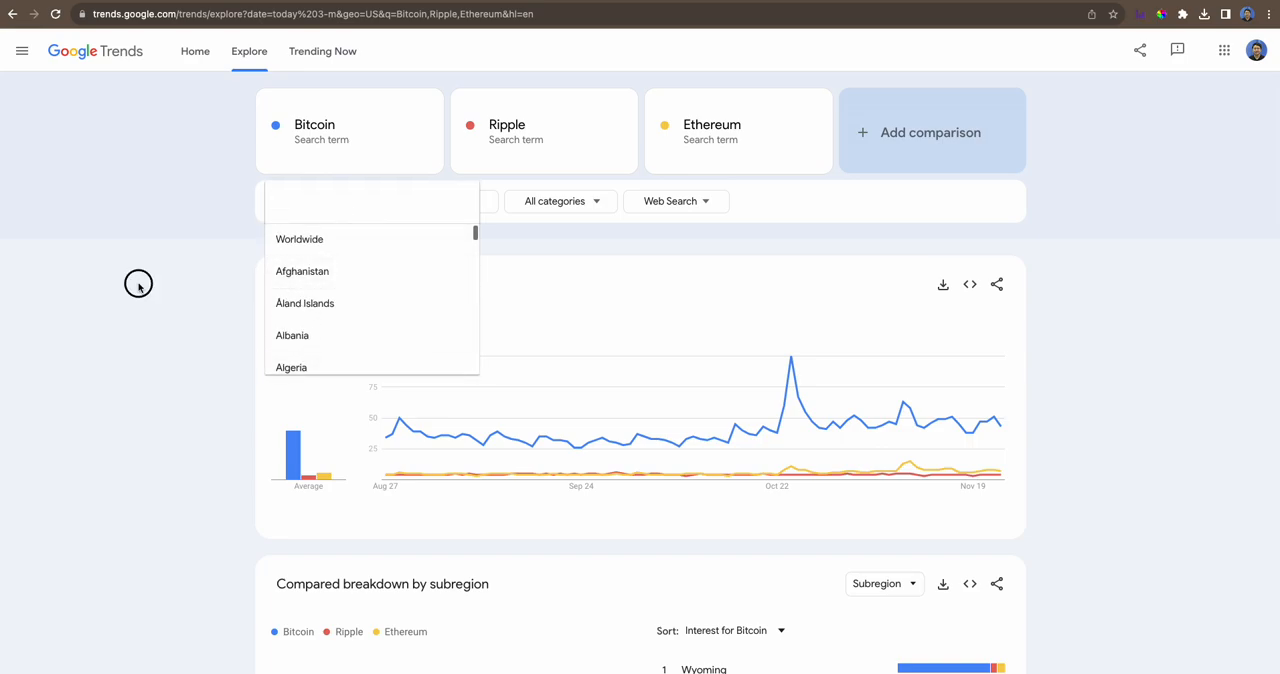
left_click(137, 286)
- Download the Interest over time data for the three search terms as a CSV file
scroll(721, 320, "down", 2)
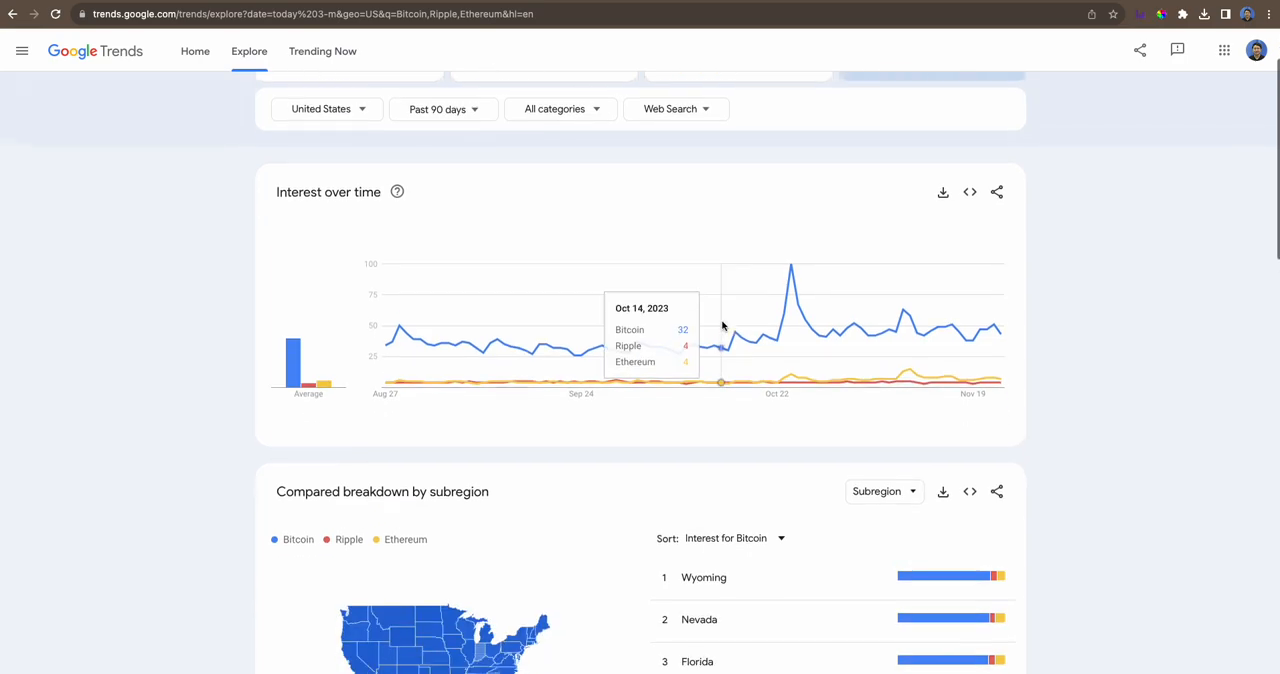
scroll(721, 320, "up", 2)
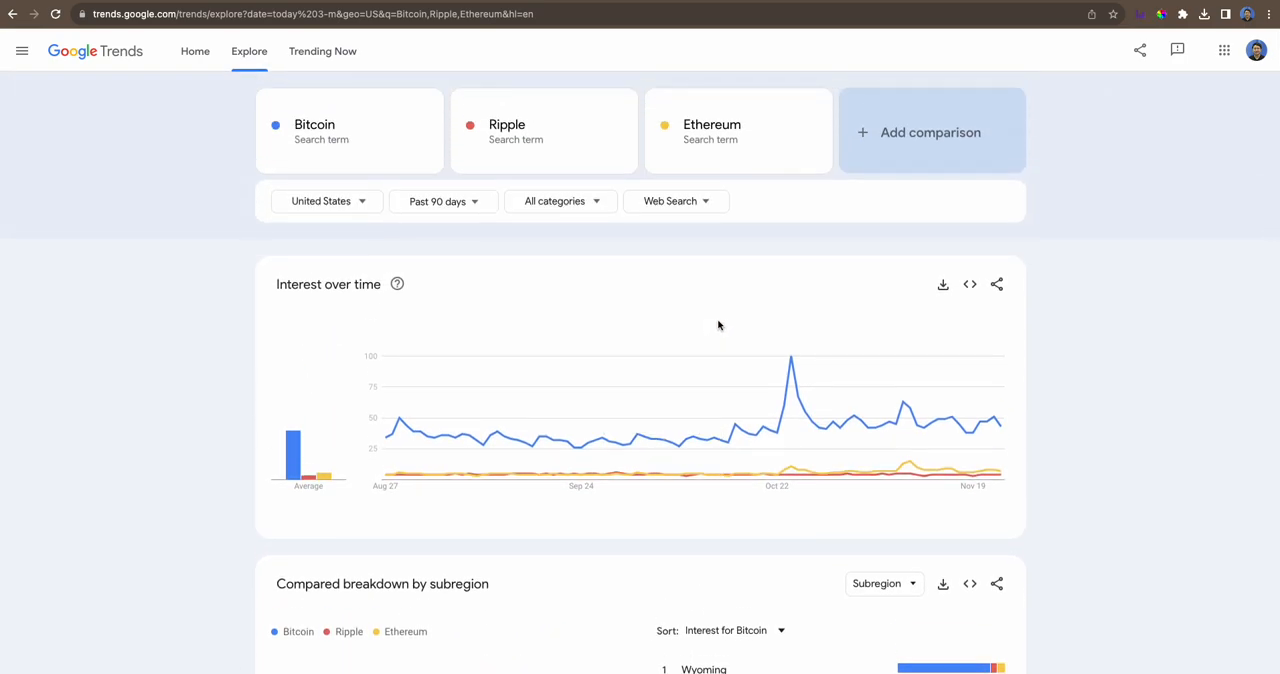
scroll(716, 323, "down", 4)
scroll(900, 420, "up", 1)
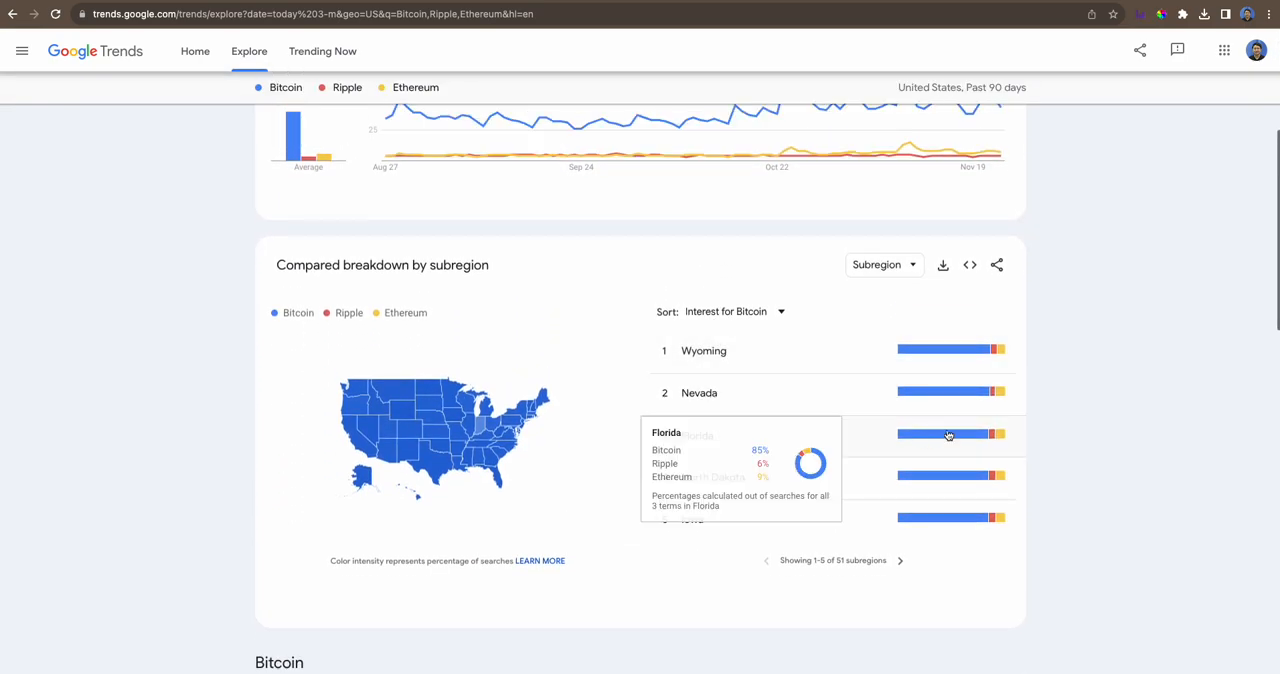
scroll(874, 449, "up", 2)
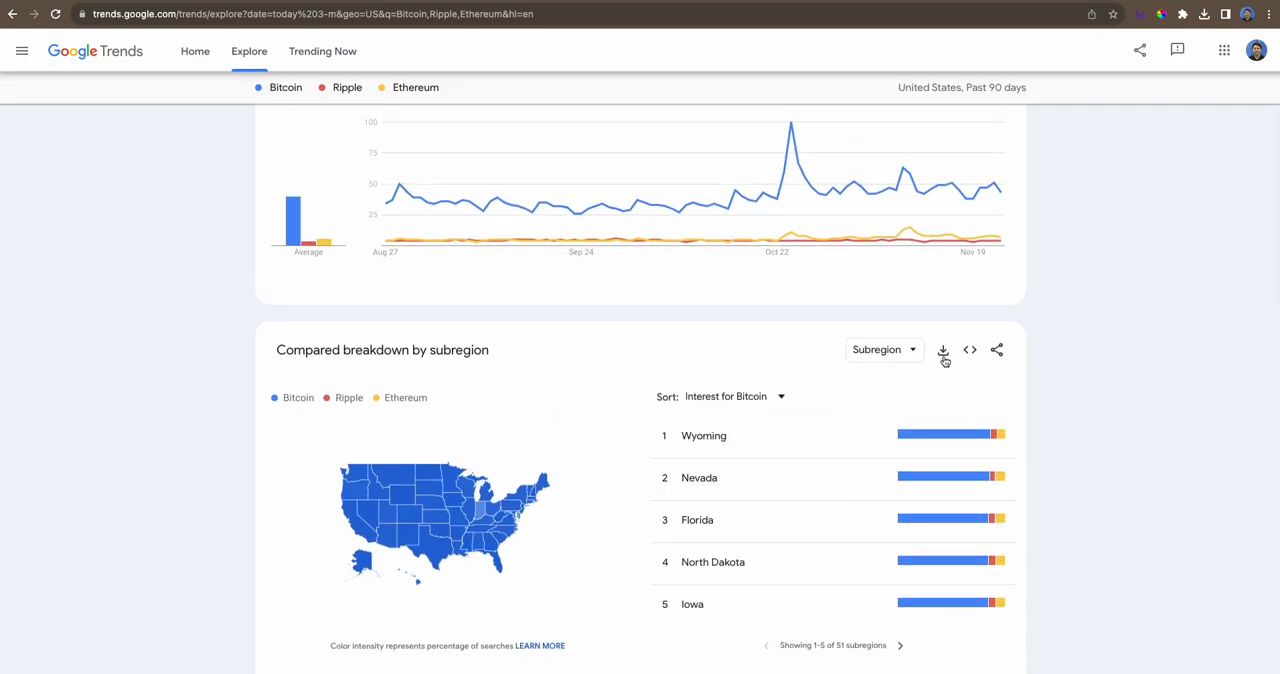
scroll(944, 363, "up", 2)
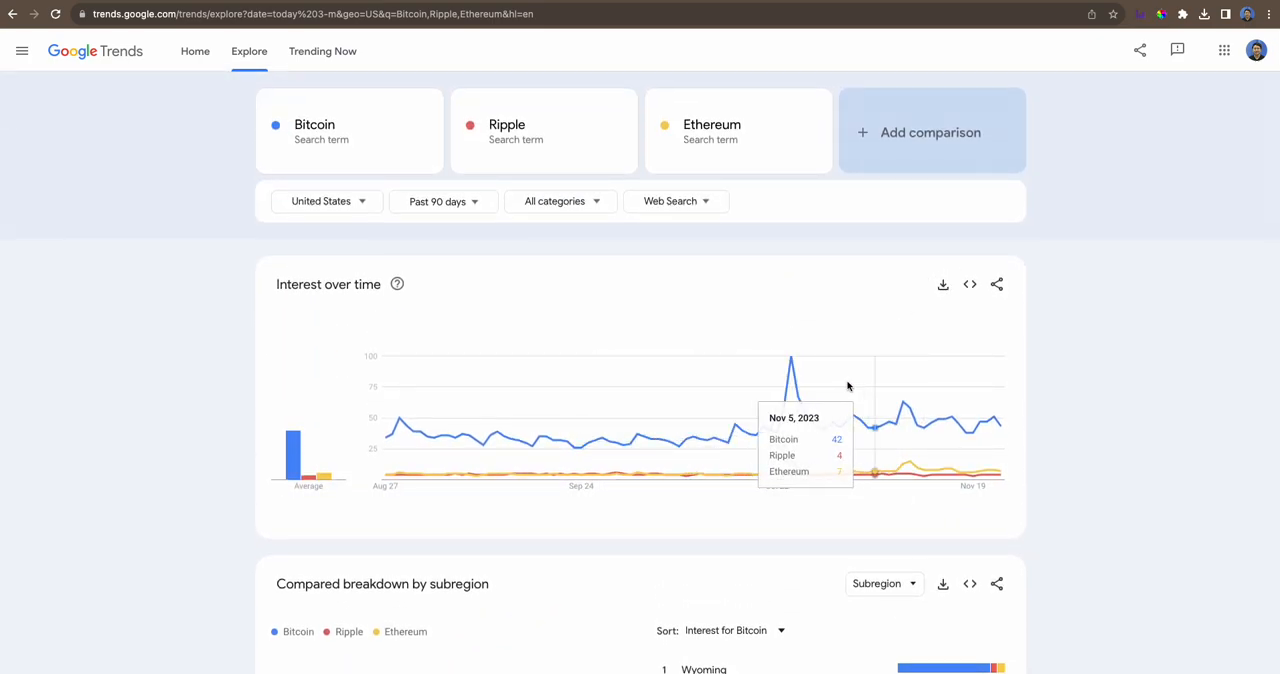
left_click(943, 285)
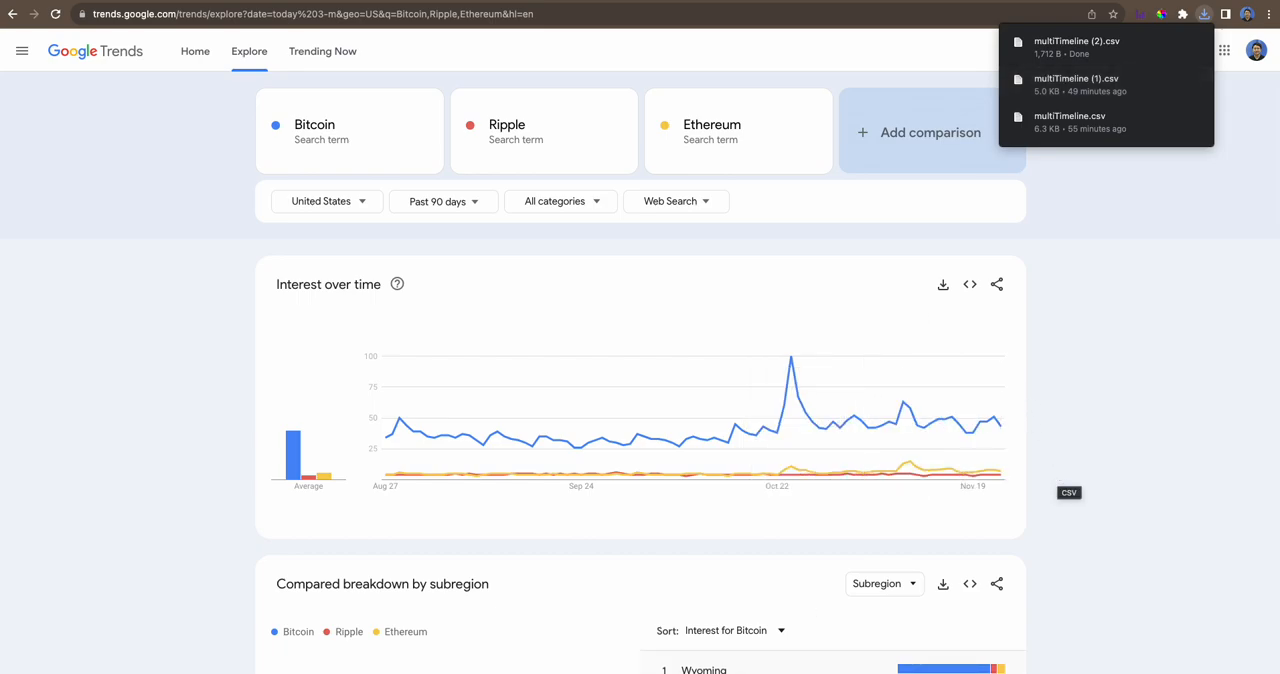
- Switch to the VS Code editor and open multiTimeline (2).csv from the Downloads folder
left_click(767, 645)
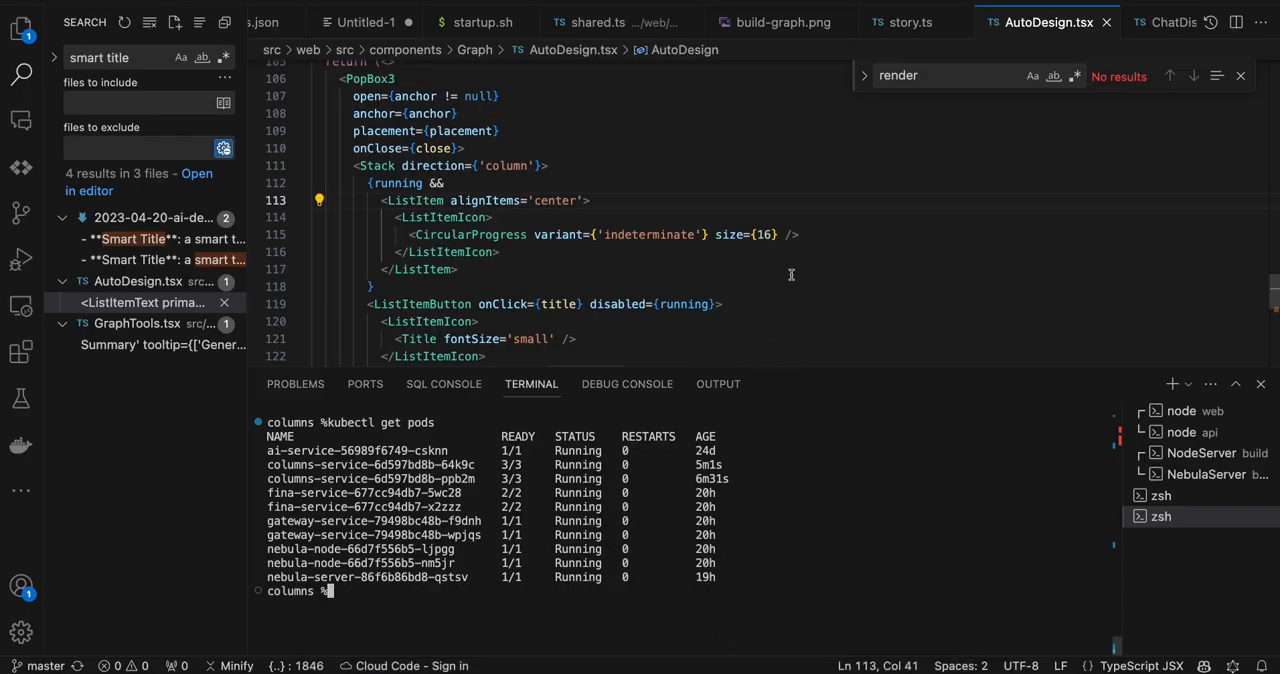
key("super+o")
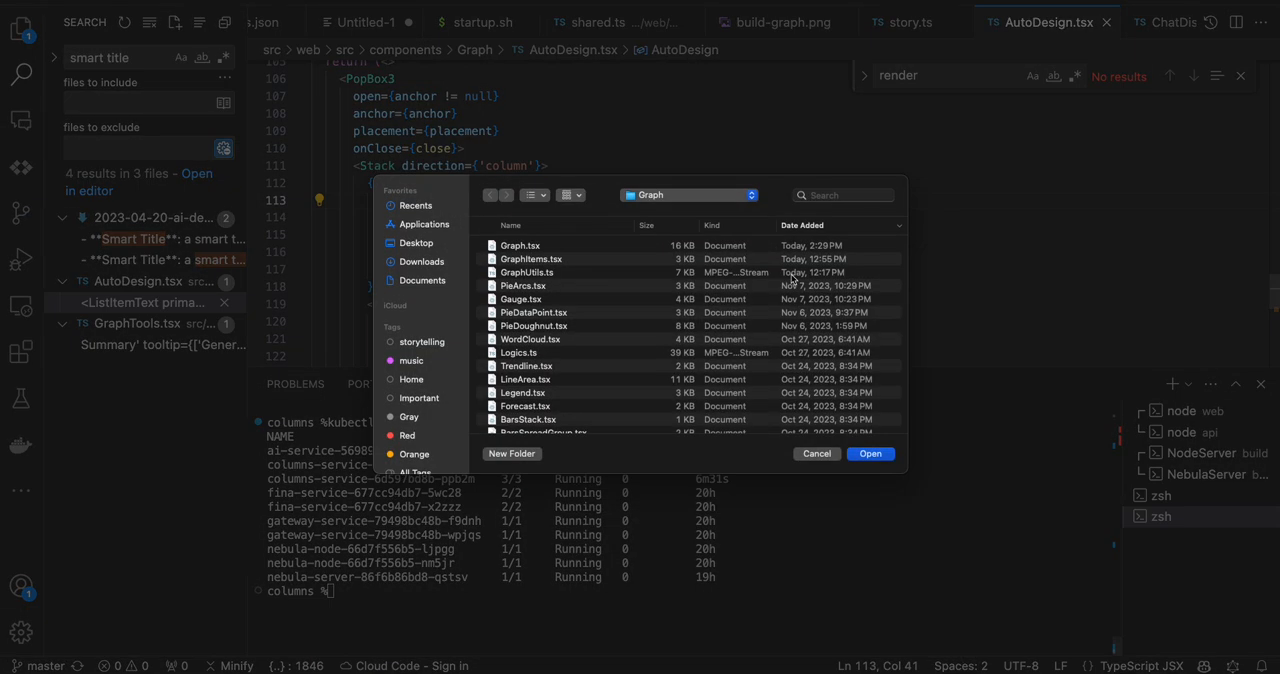
left_click(428, 262)
double_click(558, 249)
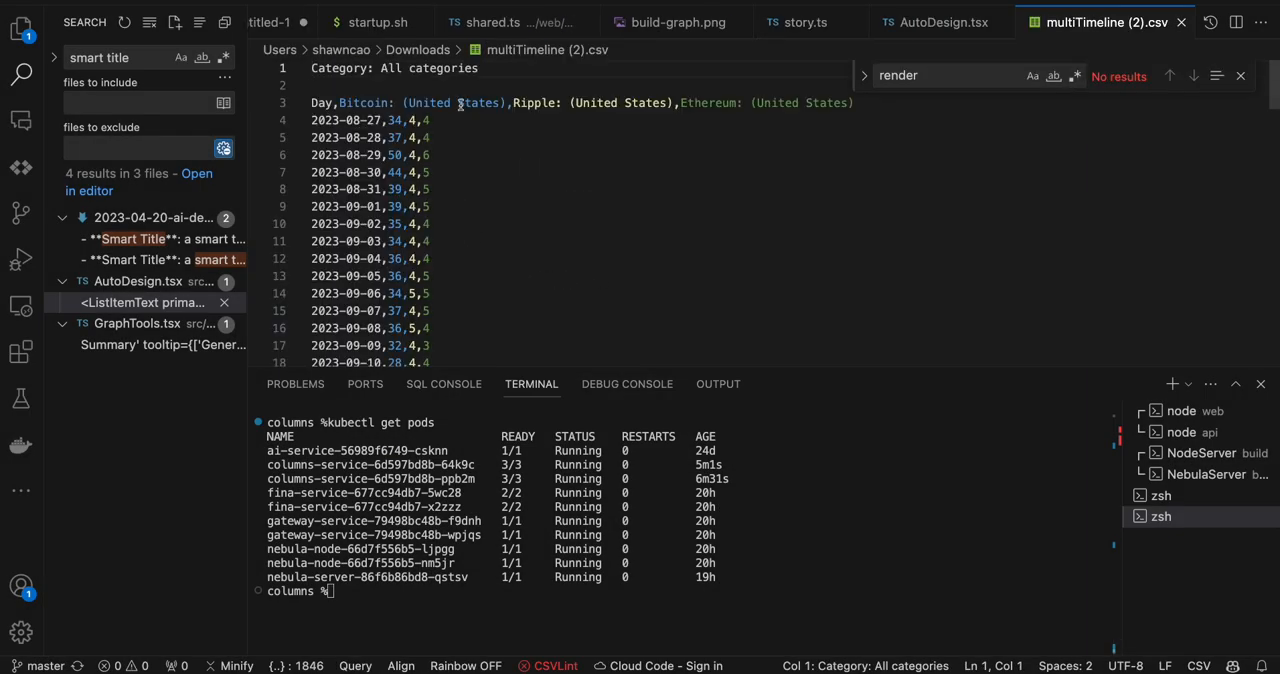
- Delete the "Category: All categories" line and the blank line above the column headers in the CSV file
left_click_drag(311, 68, 581, 87)
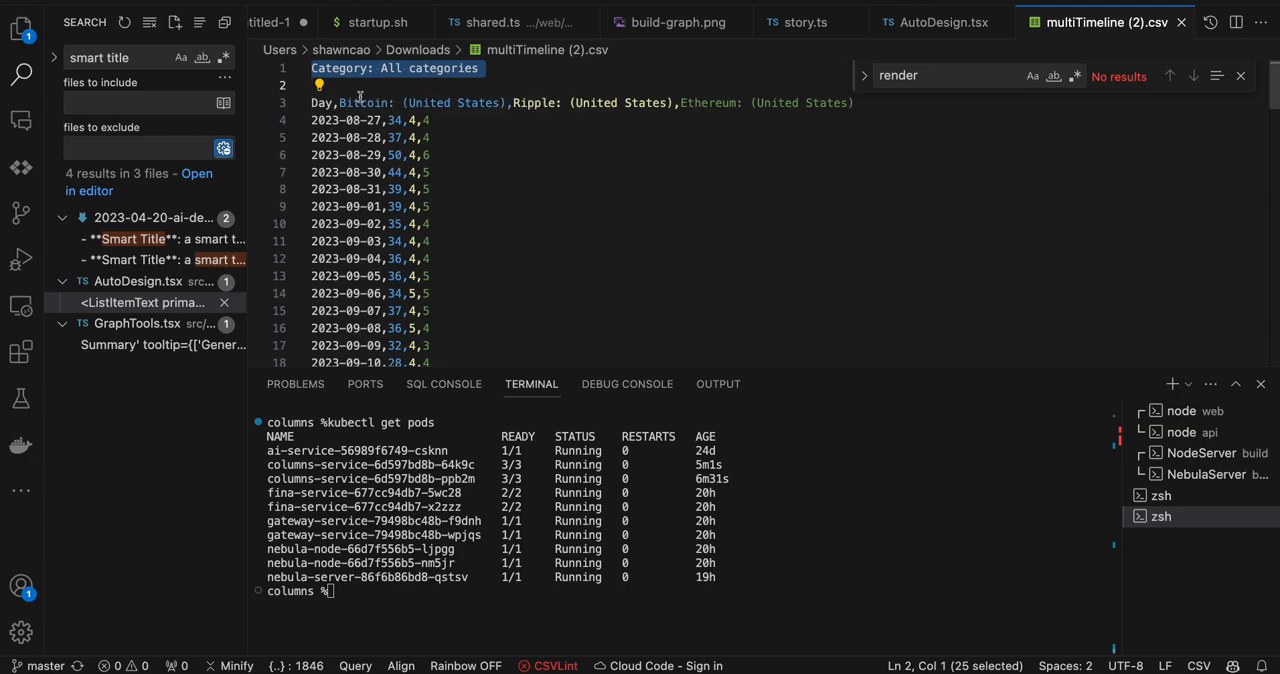
left_click_drag(314, 86, 288, 68)
key("BackSpace")
key("Delete")
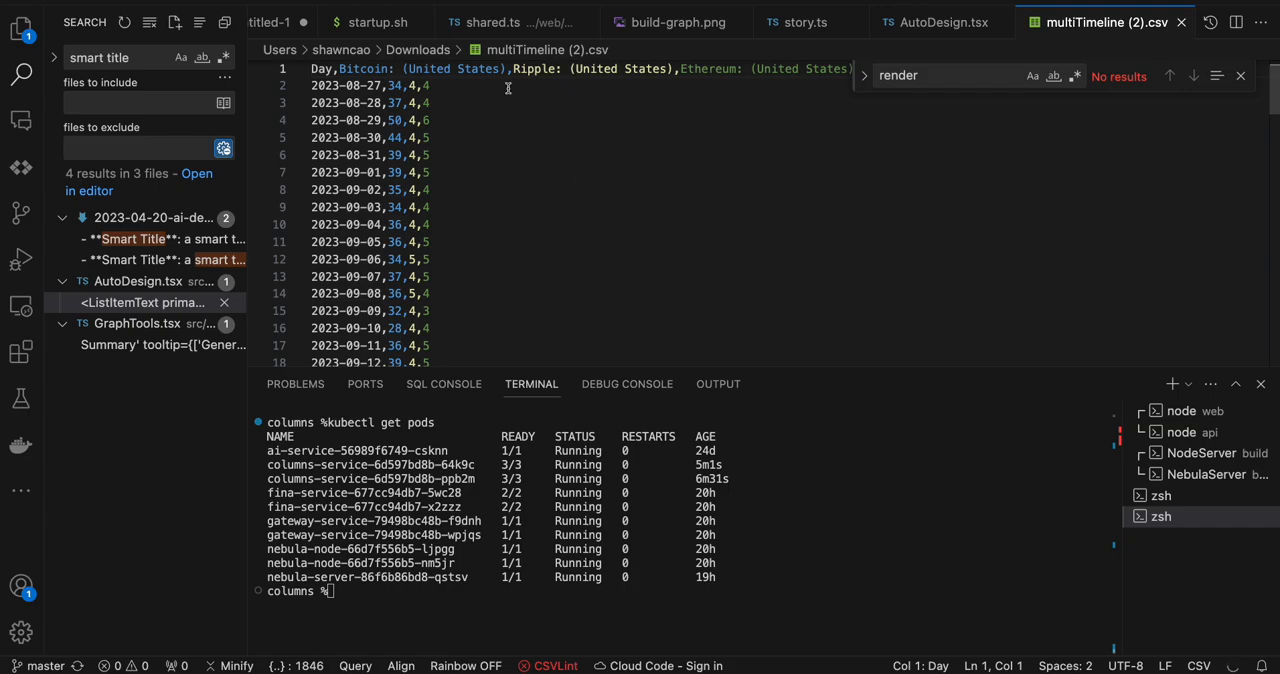
left_click_drag(507, 68, 387, 66)
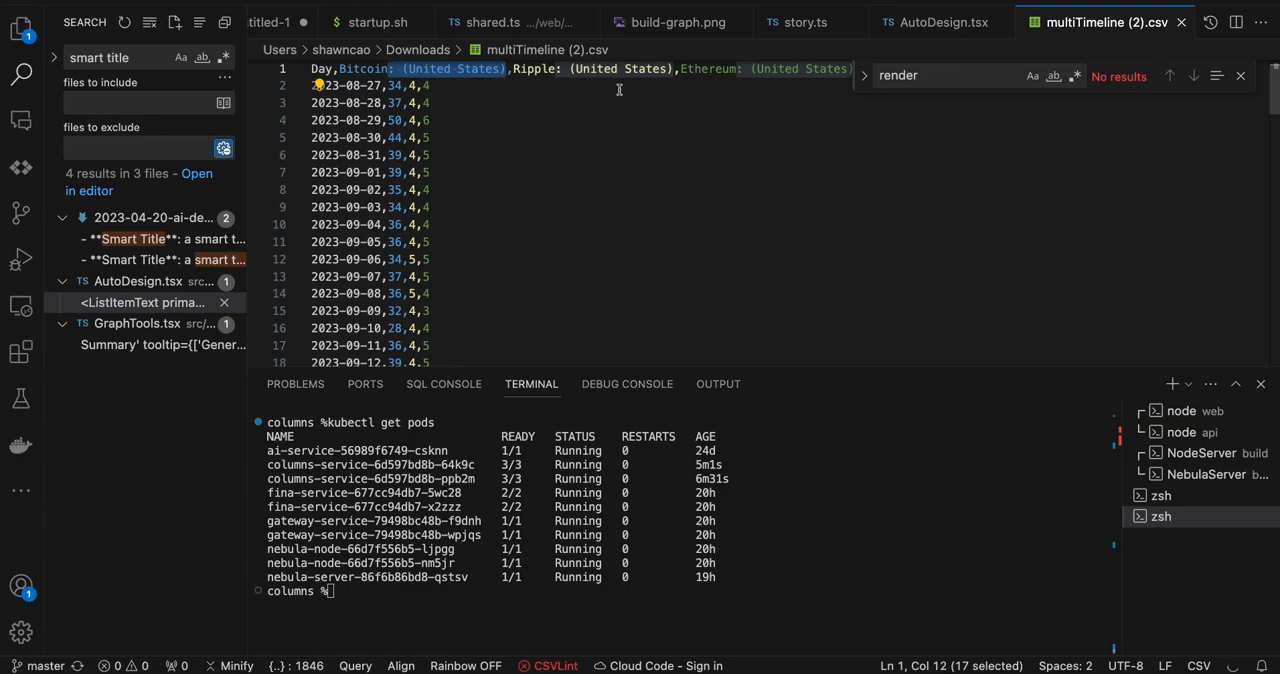
left_click(555, 189)
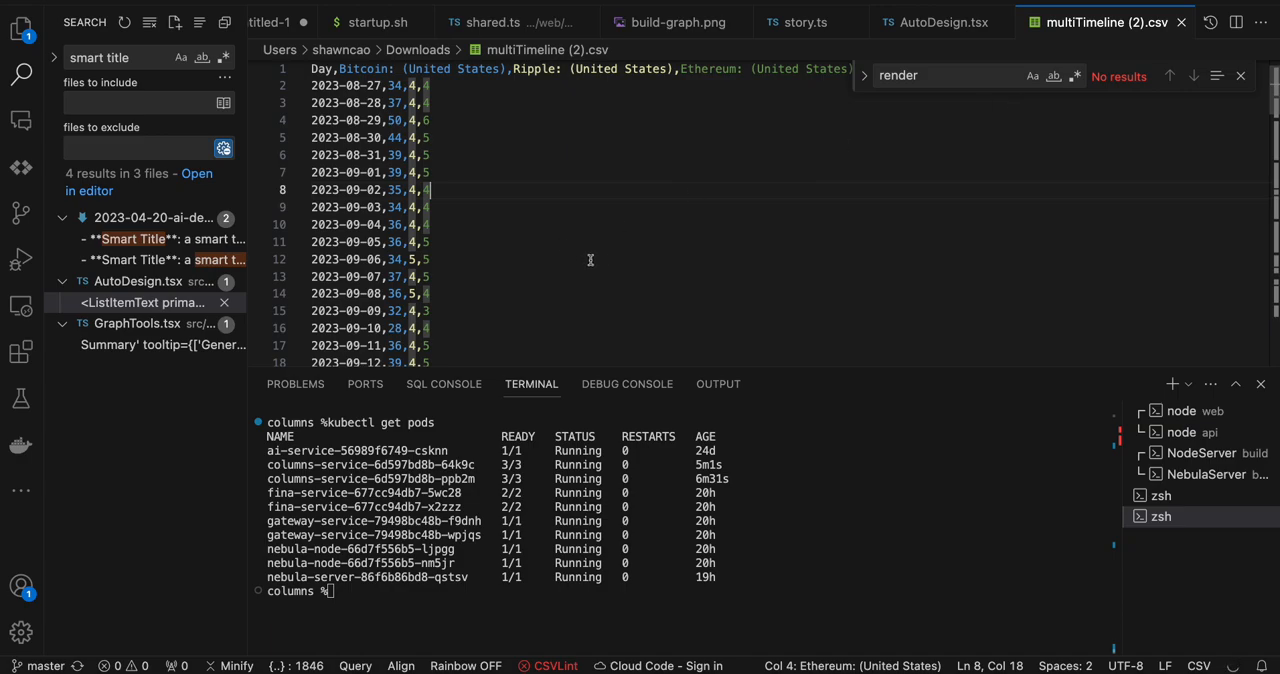
- Switch back to the browser and open the columns.ai workspace in a new tab
key("super+Tab")
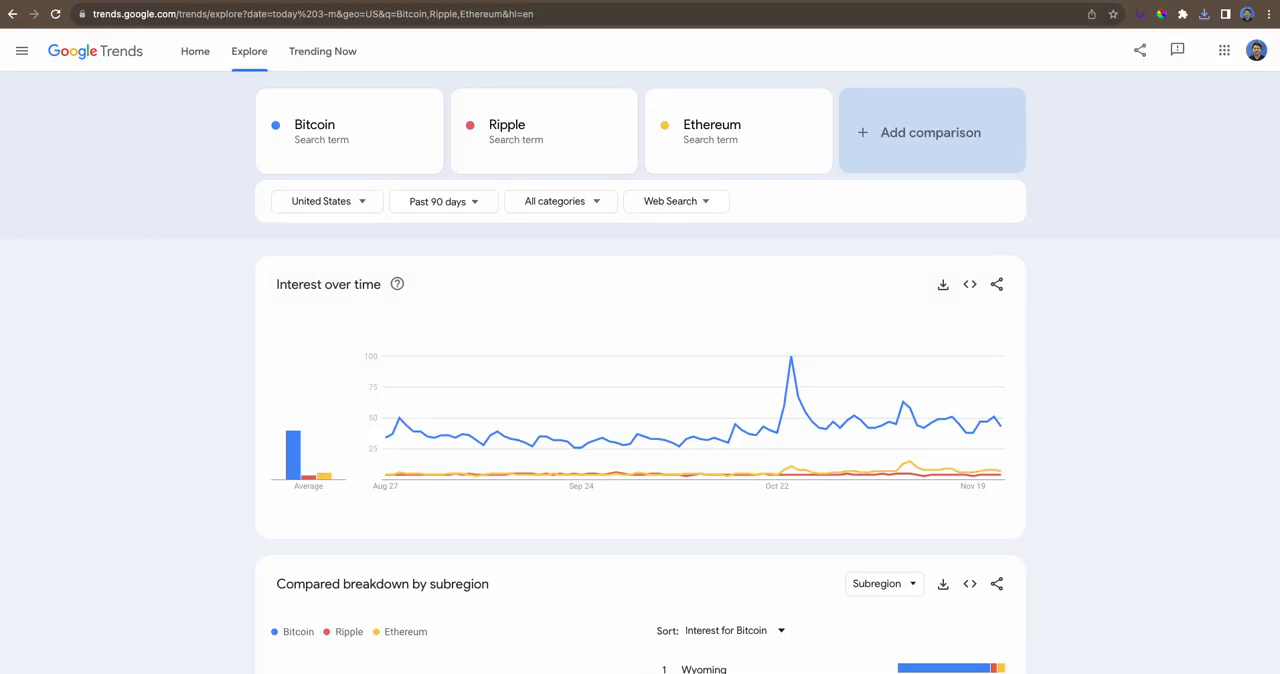
key("super+t")
type("columns.ai")
key("Return")
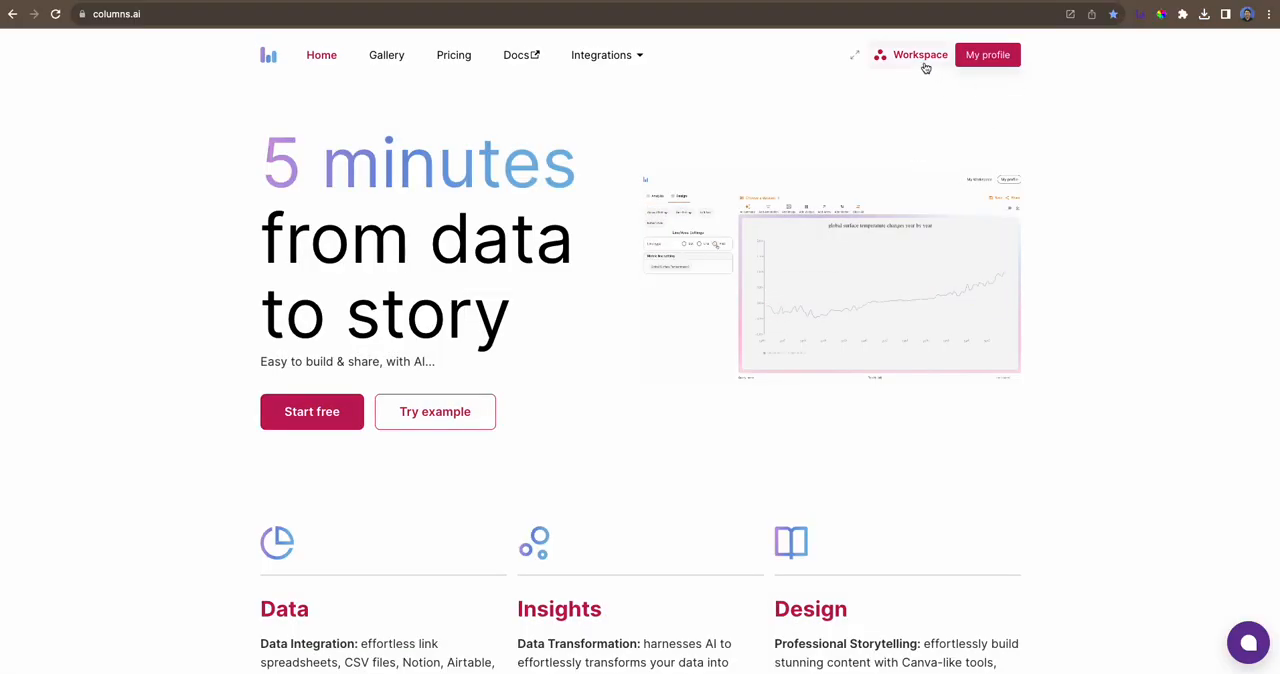
left_click(853, 56)
left_click(1108, 57)
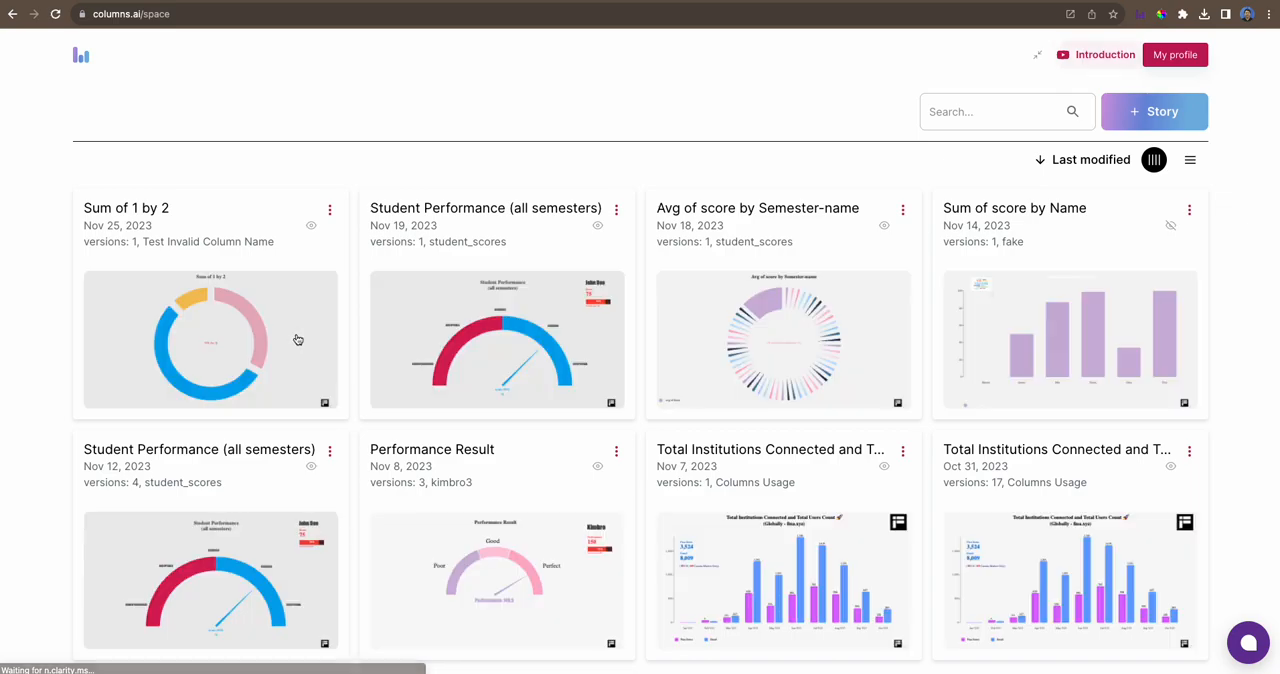
- Start a new story and upload multiTimeline (2).csv from Downloads as its data source
left_click(1160, 118)
left_click(650, 289)
left_click(510, 378)
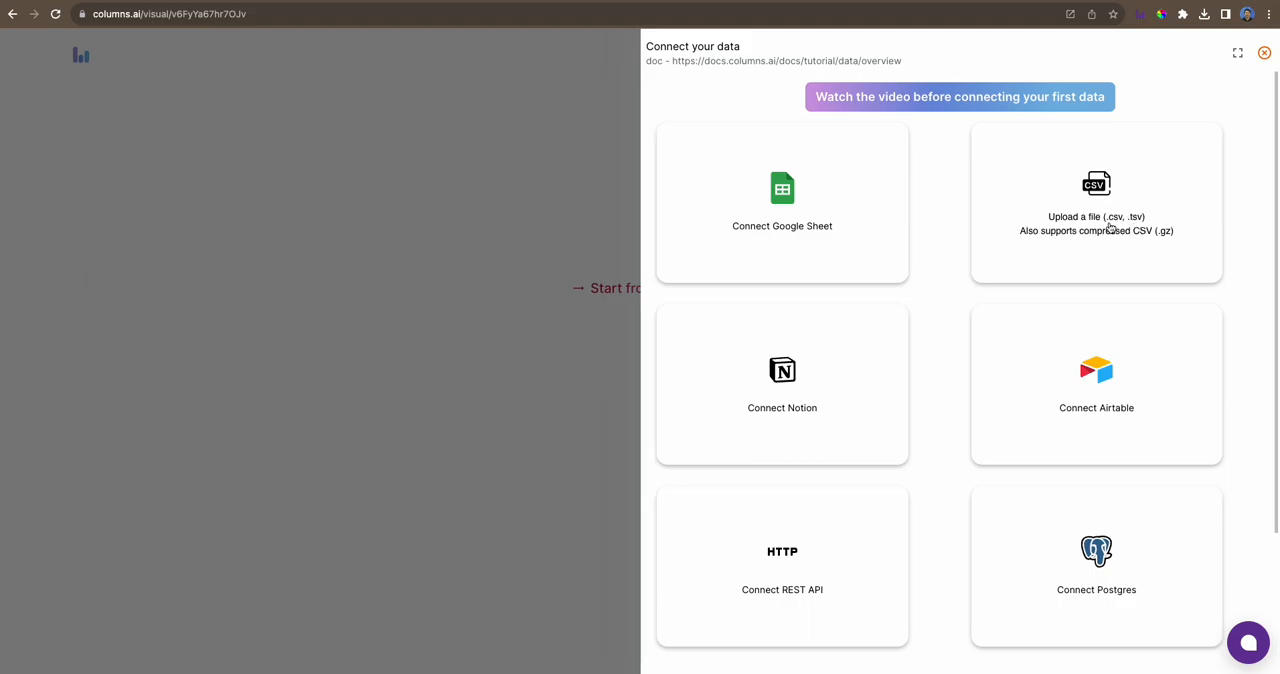
left_click(1110, 229)
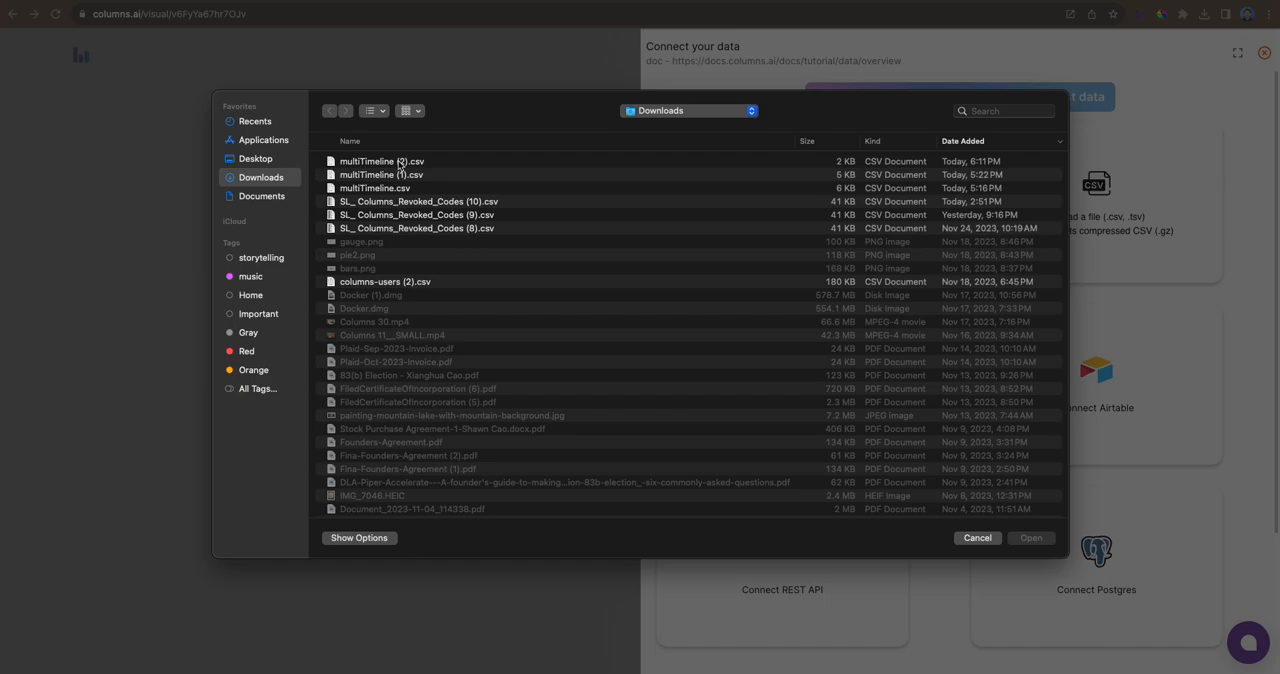
left_click(399, 162)
left_click(1029, 537)
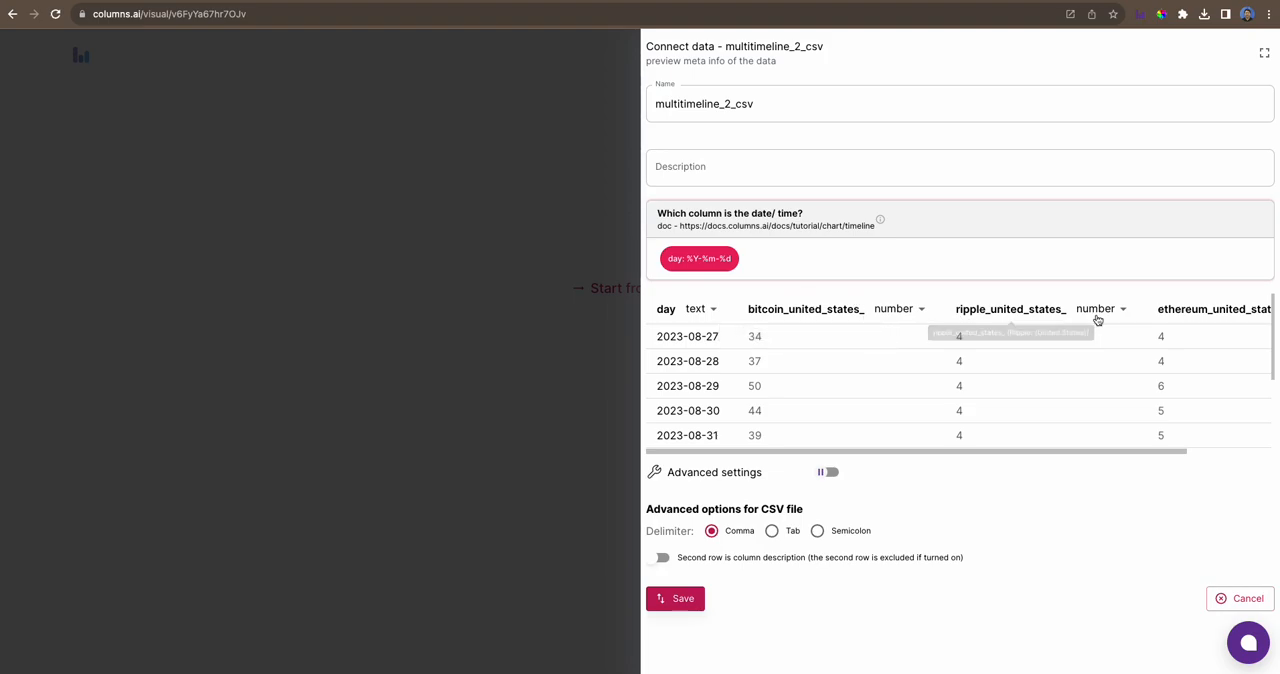
- Describe the uploaded dataset as "Demo how to analyze Google Trends" and save the data connection
left_click_drag(1125, 455, 1076, 421)
left_click(1117, 414)
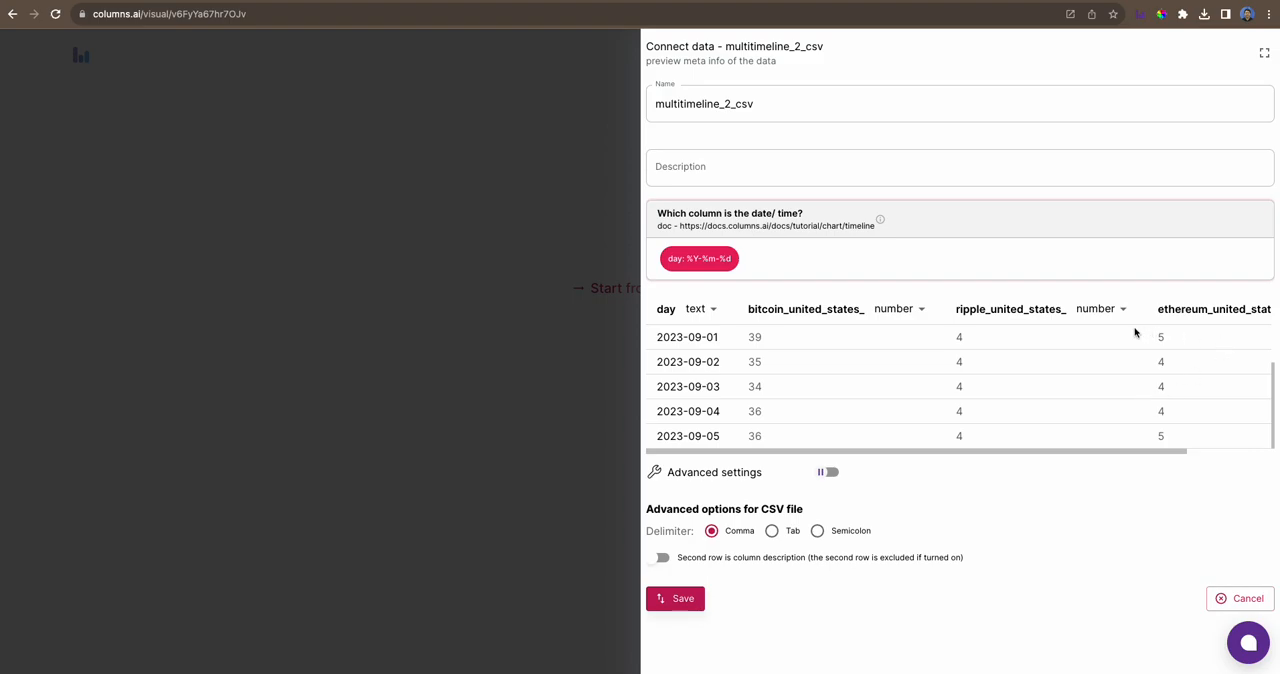
left_click_drag(1131, 451, 883, 403)
left_click(720, 169)
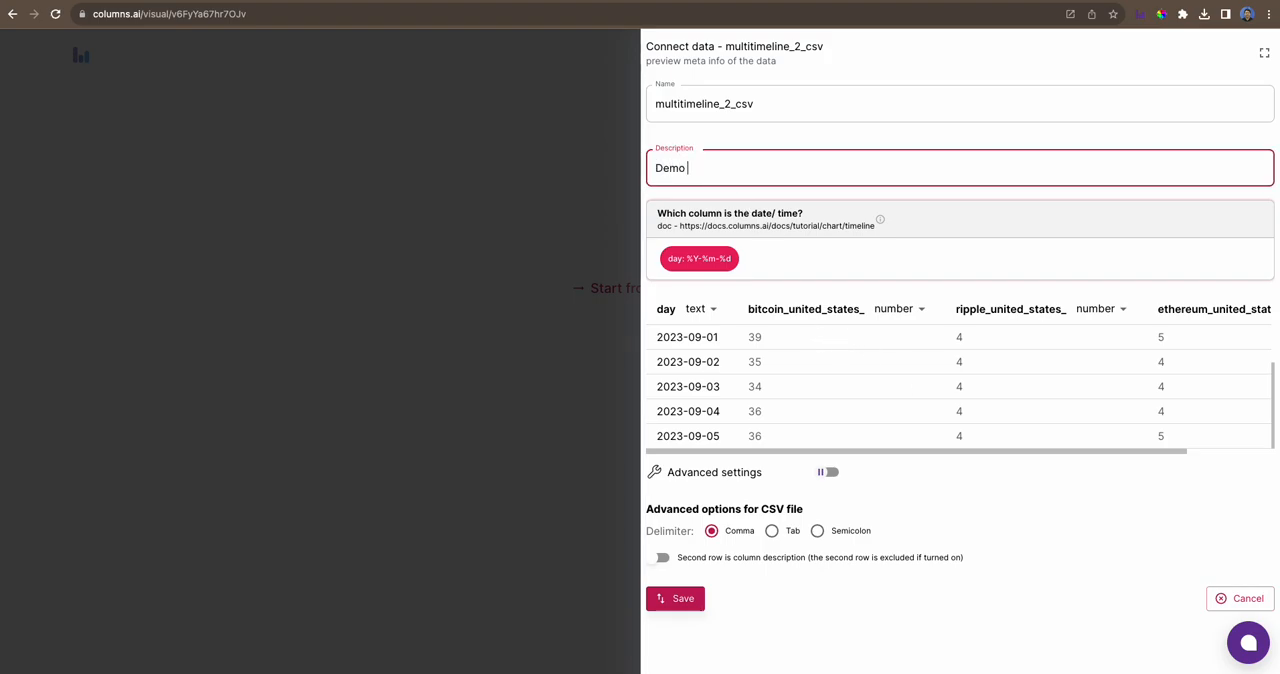
type("Demo hwo")
key("BackSpace")
key("BackSpace")
key("BackSpace")
type("how to analyze Google Trends")
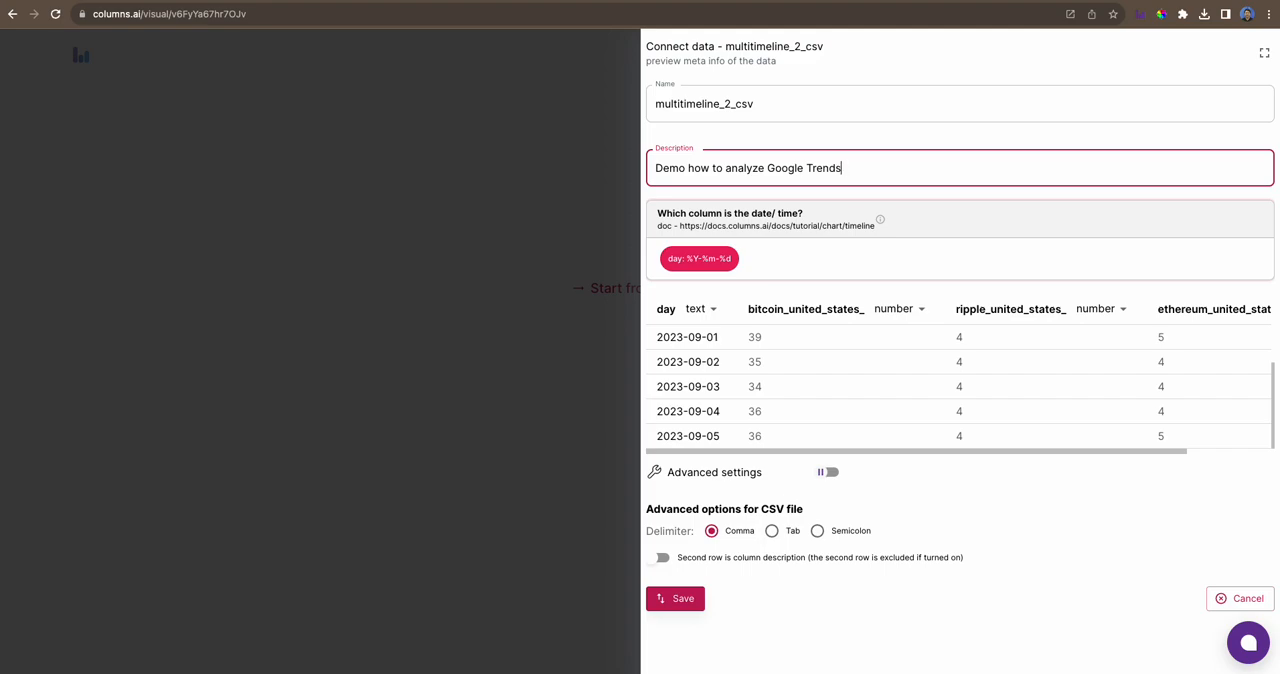
left_click(683, 602)
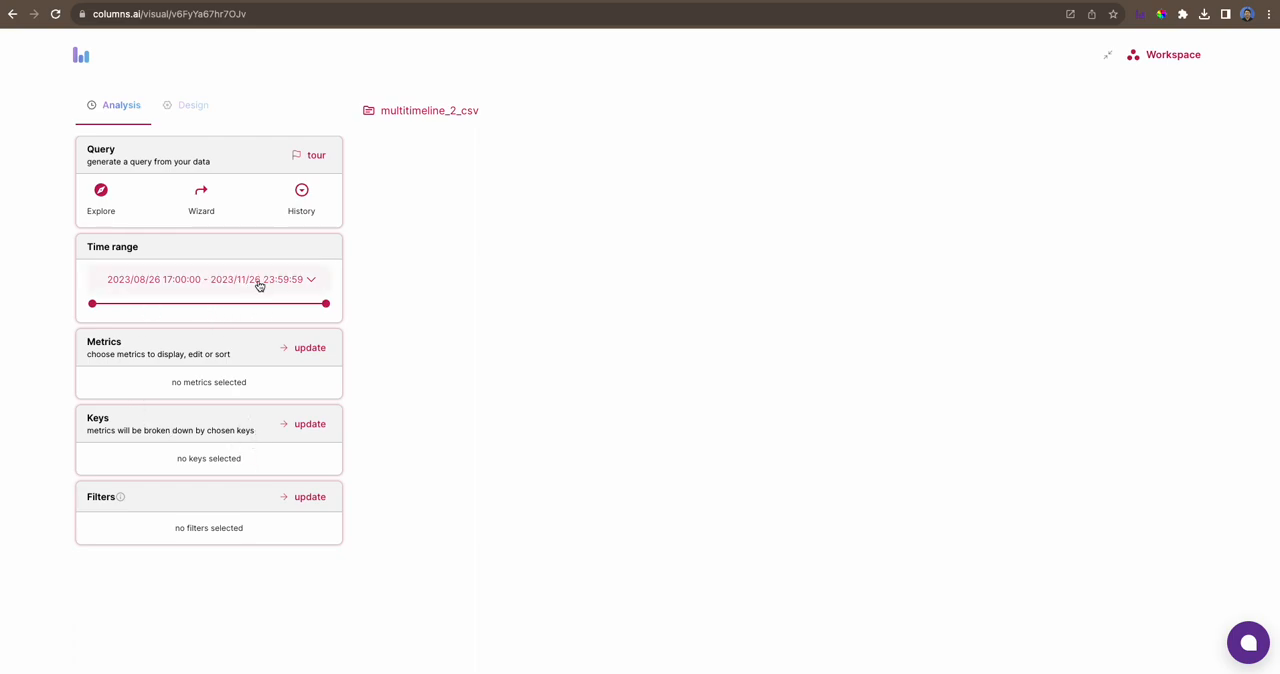
- Run the past query for the sum of Bitcoin United States in a timeline and add the Ripple and Ethereum metrics
left_click(302, 193)
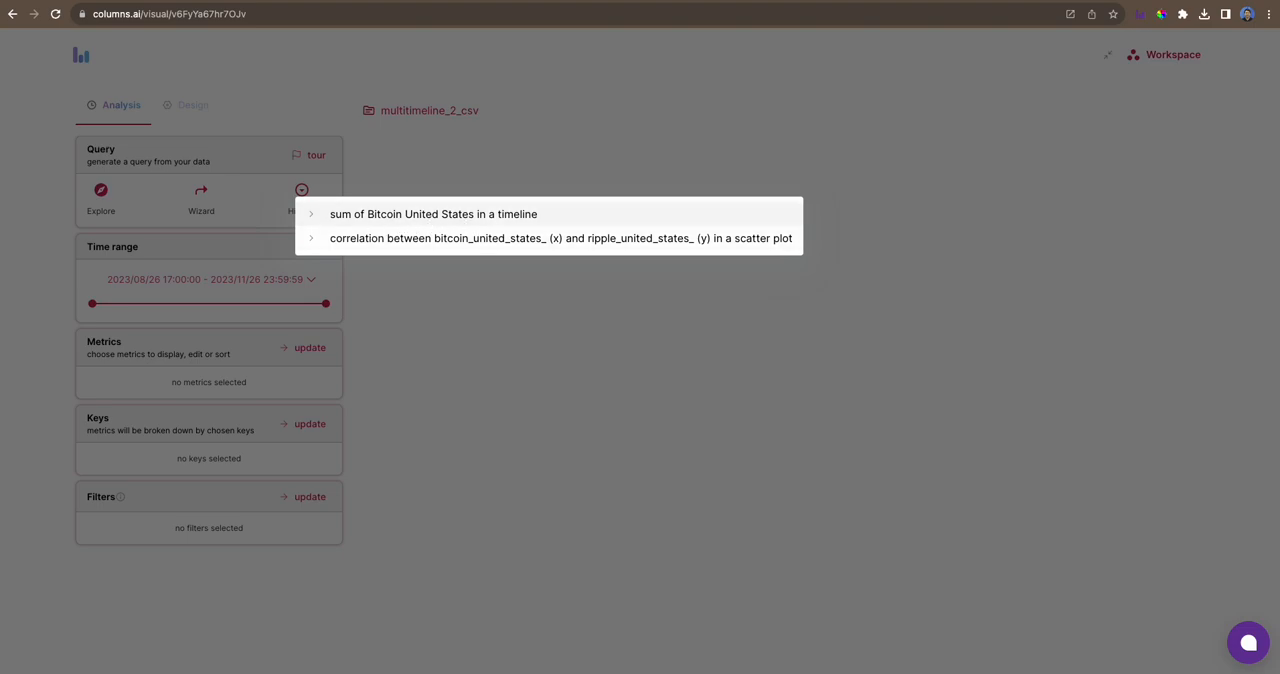
left_click(530, 218)
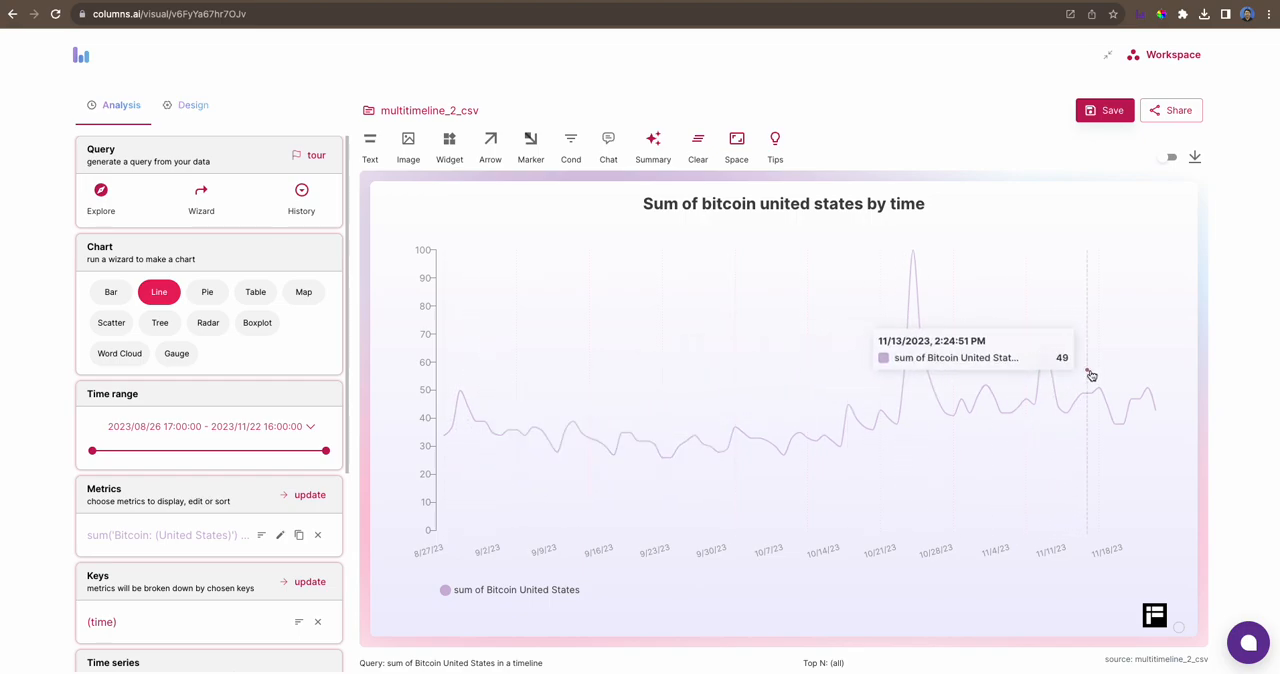
scroll(200, 400, "down", 1)
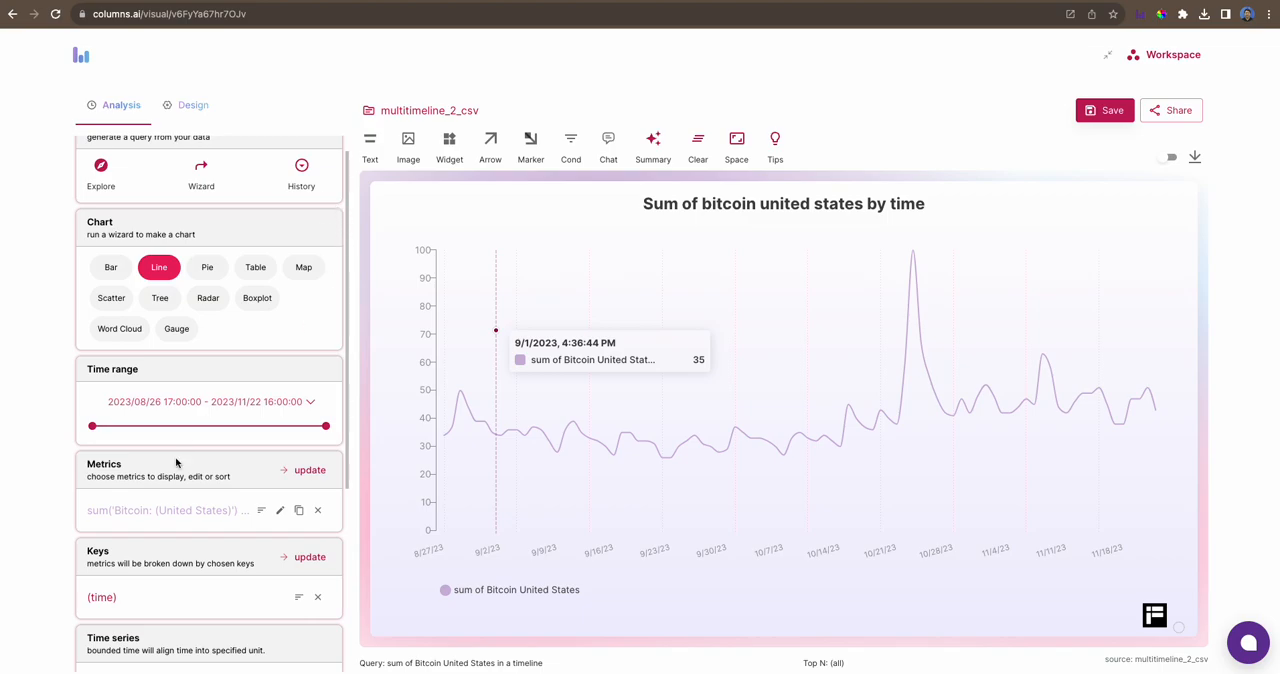
scroll(156, 551, "down", 3)
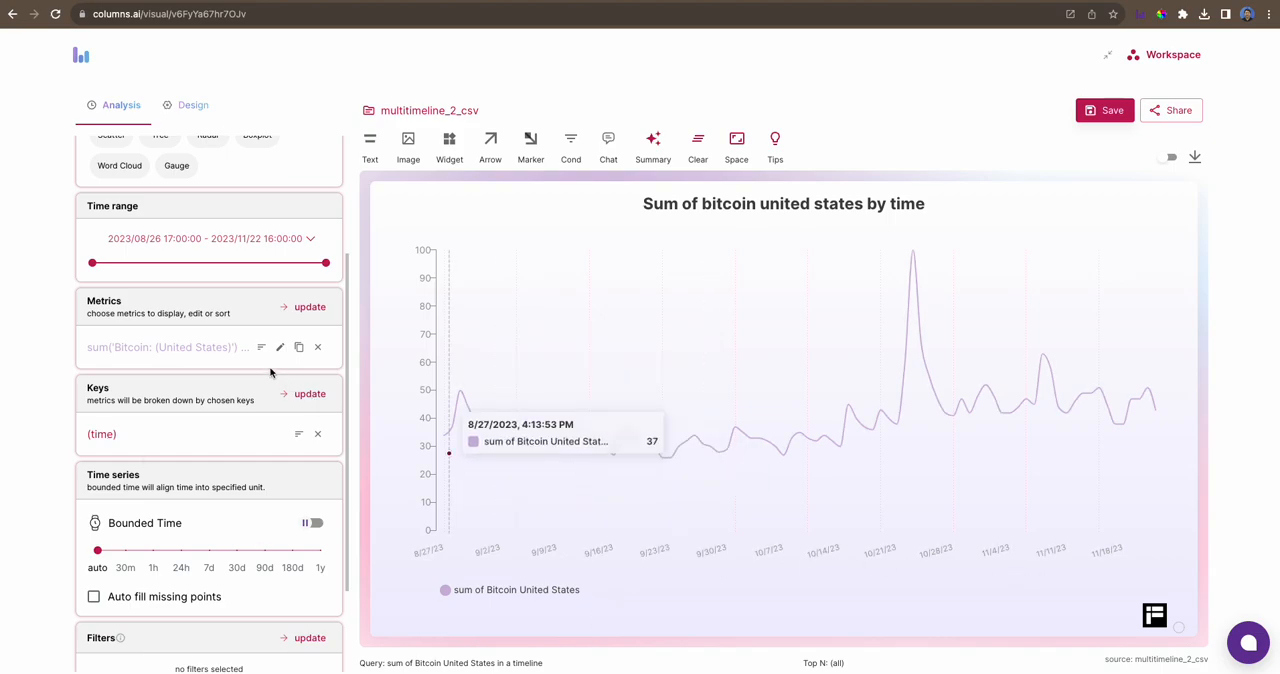
left_click(306, 314)
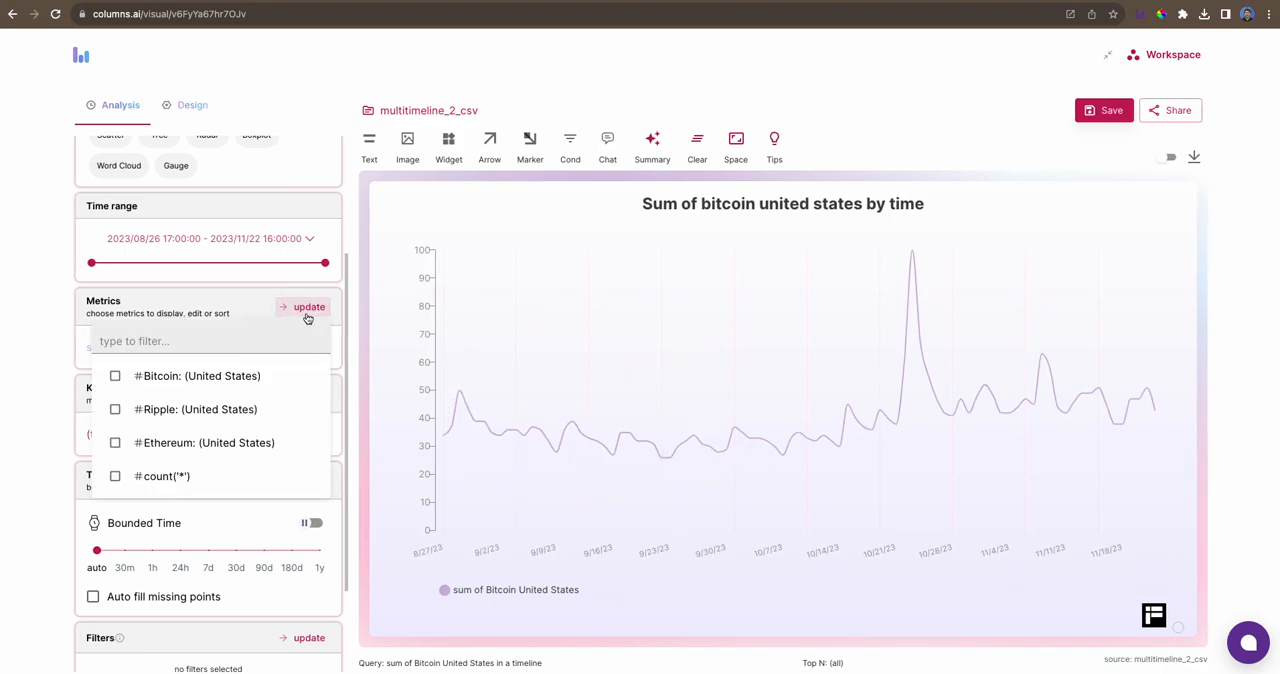
left_click(160, 412)
left_click(166, 443)
left_click(43, 428)
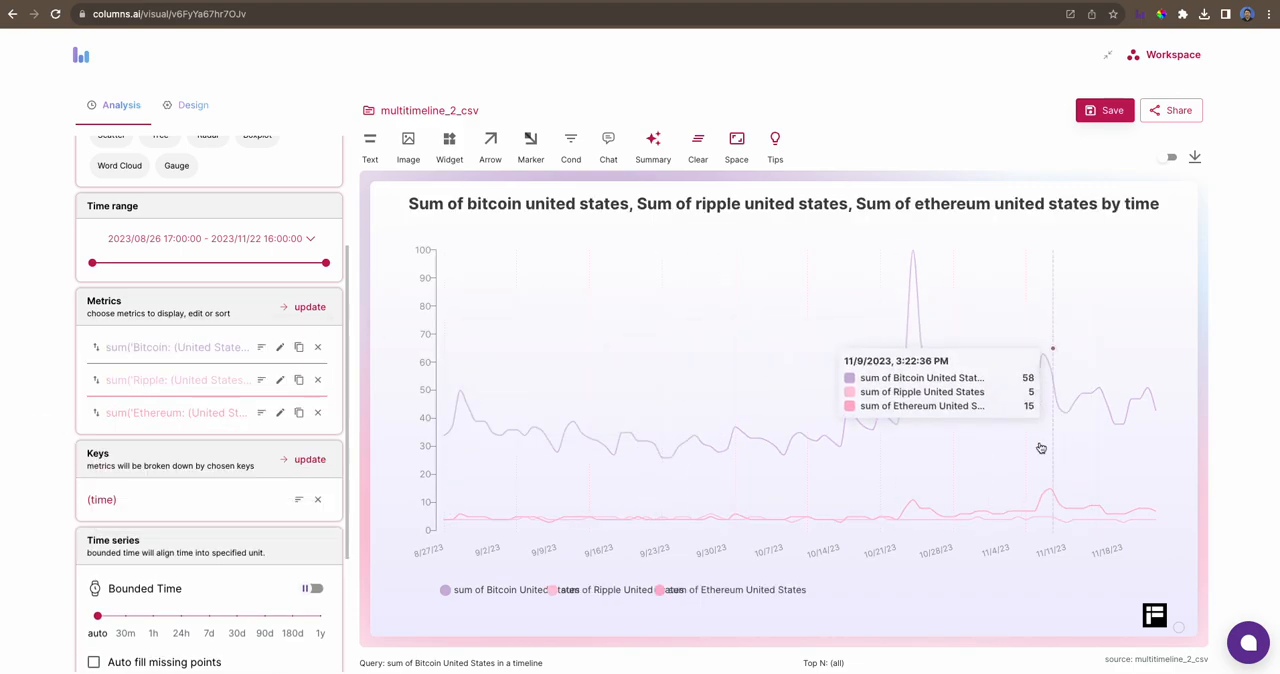
- Change the aggregation of the Bitcoin, Ripple and Ethereum metrics to AVG
left_click(280, 347)
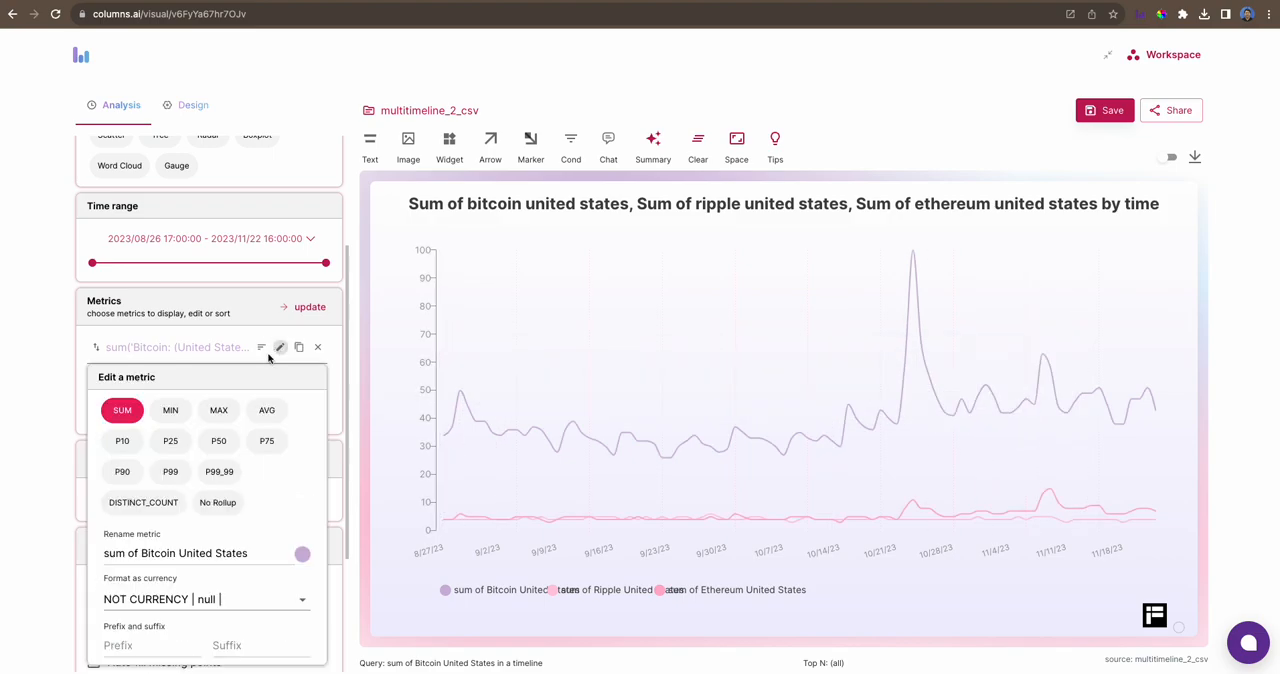
left_click(266, 411)
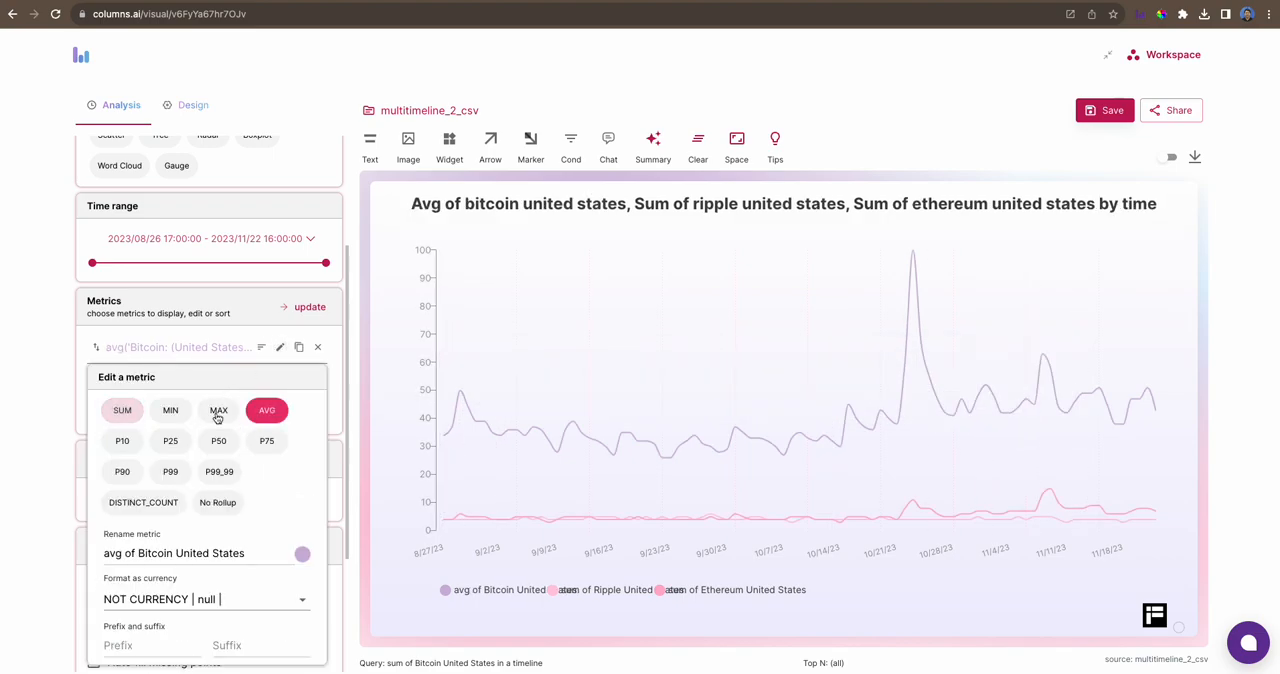
left_click(38, 424)
left_click(280, 379)
left_click(267, 442)
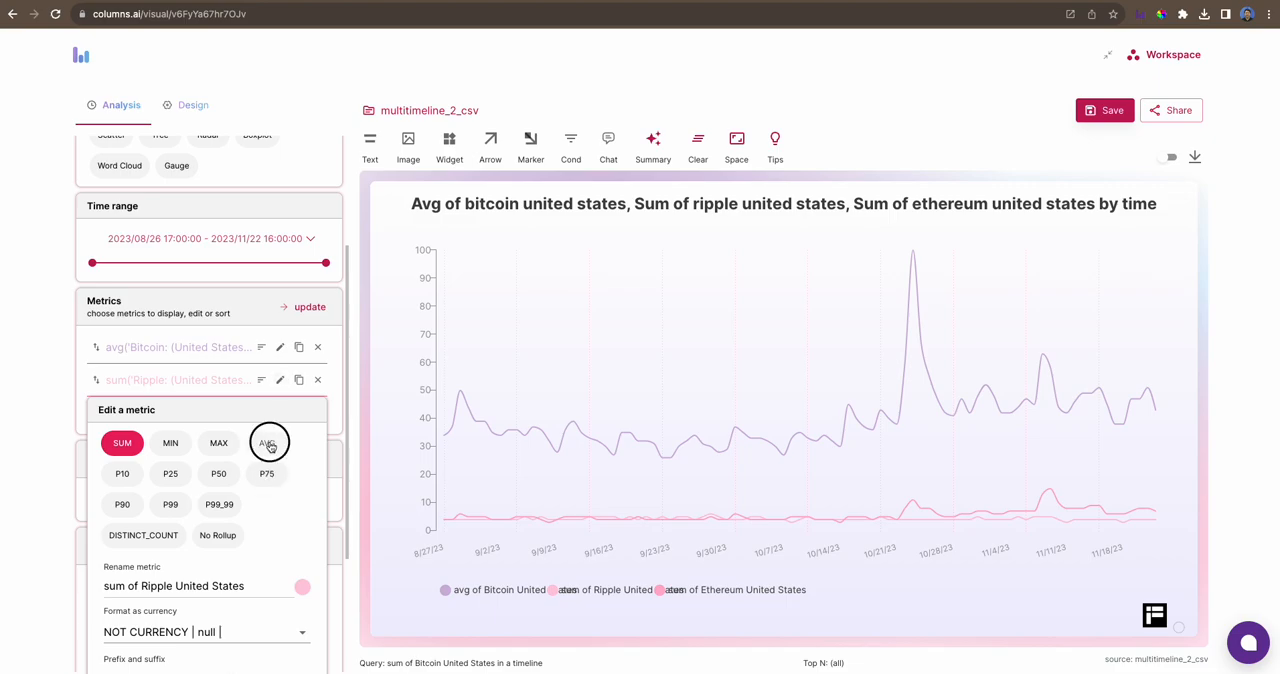
left_click(26, 443)
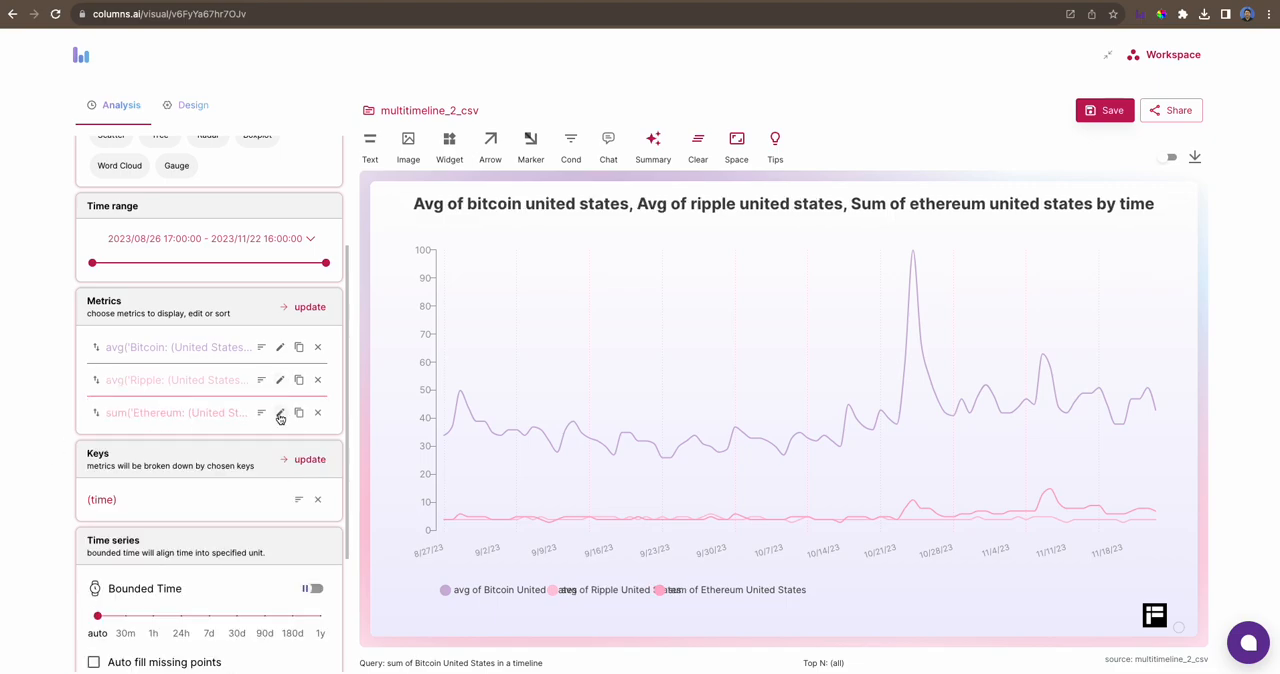
left_click(280, 415)
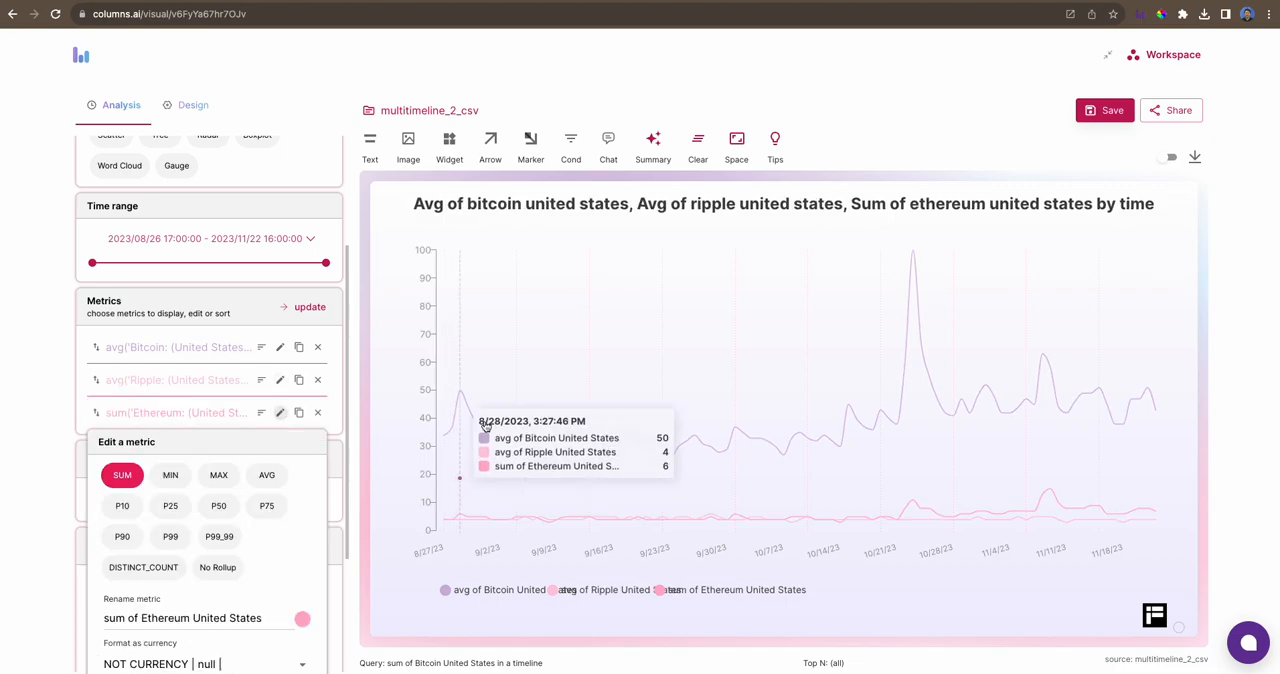
left_click(264, 479)
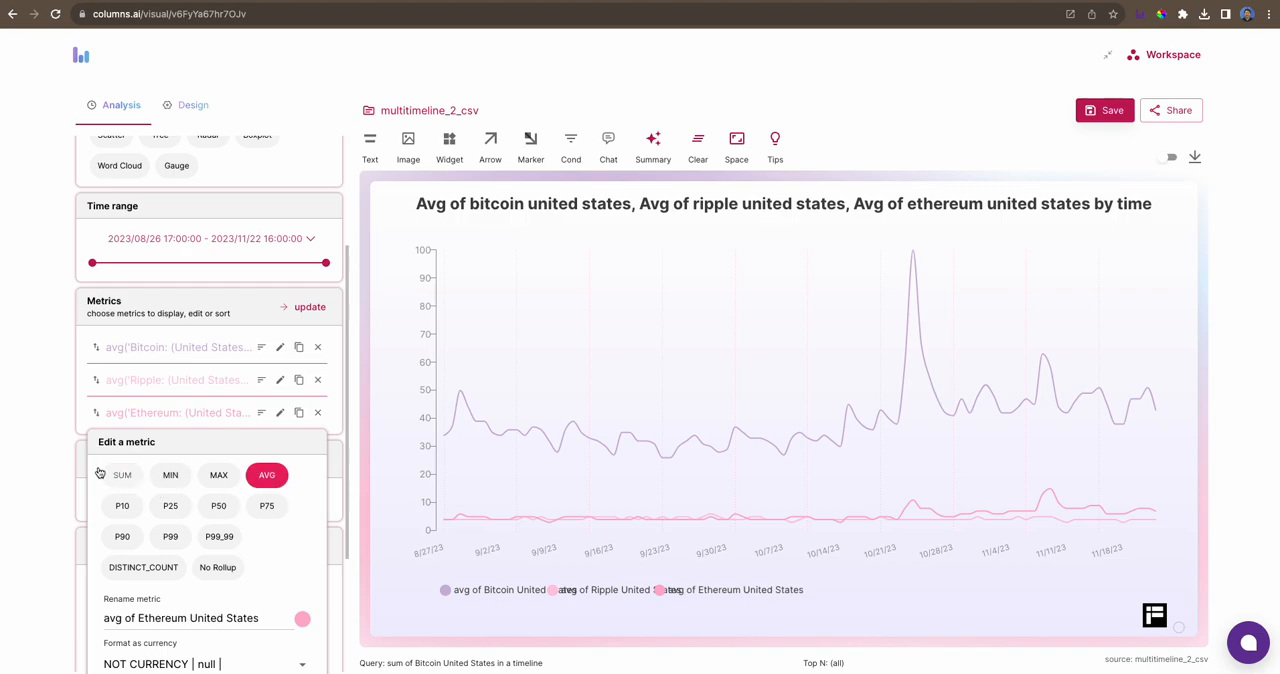
left_click(54, 456)
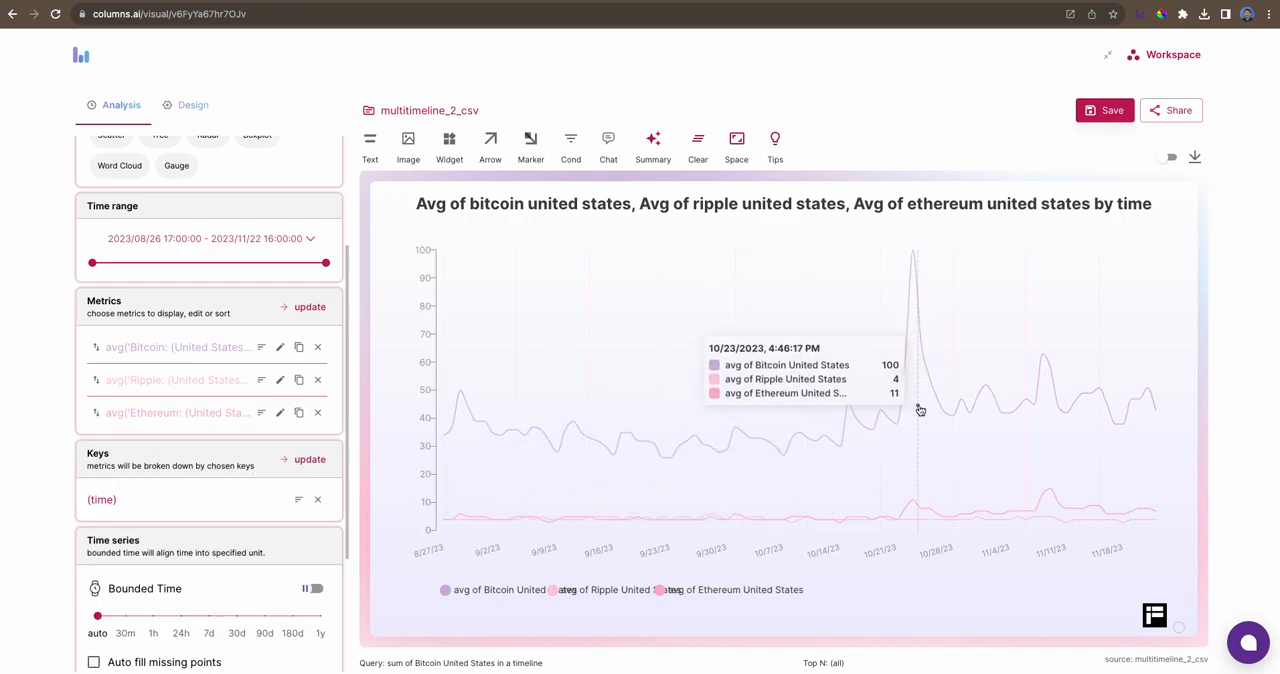
- Increase the legend item width to its maximum so the three legend labels no longer overlap
left_click(671, 594)
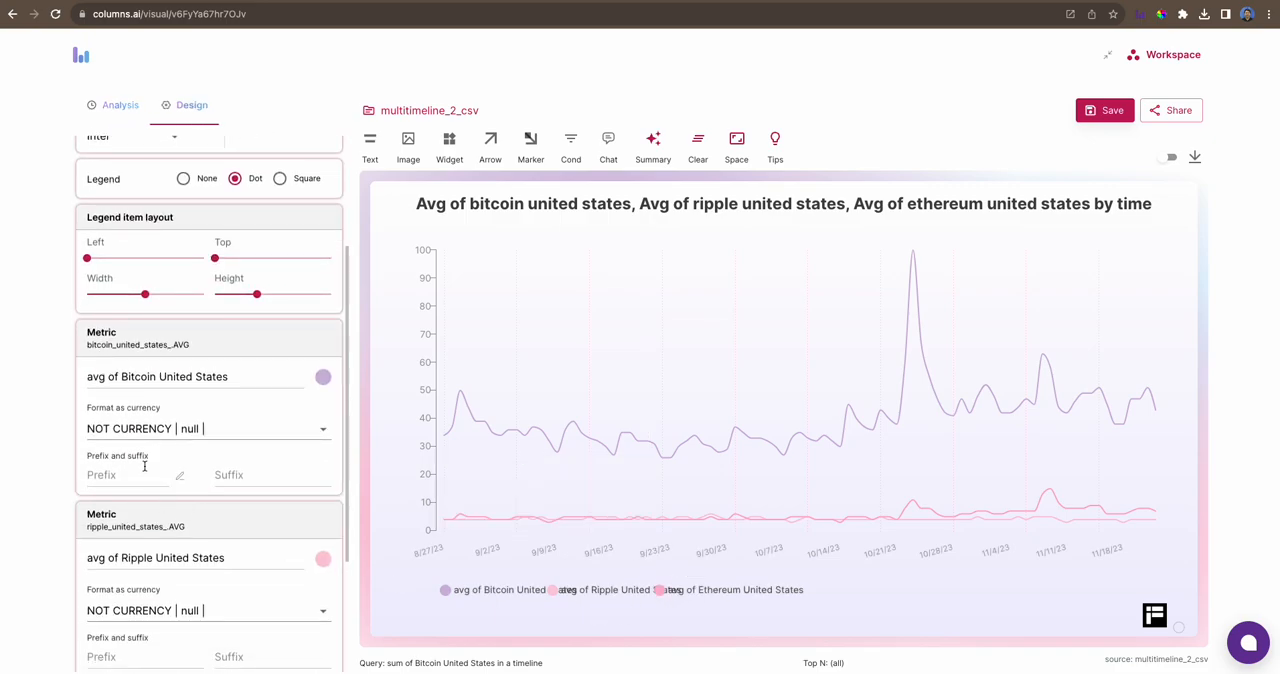
scroll(165, 420, "up", 1)
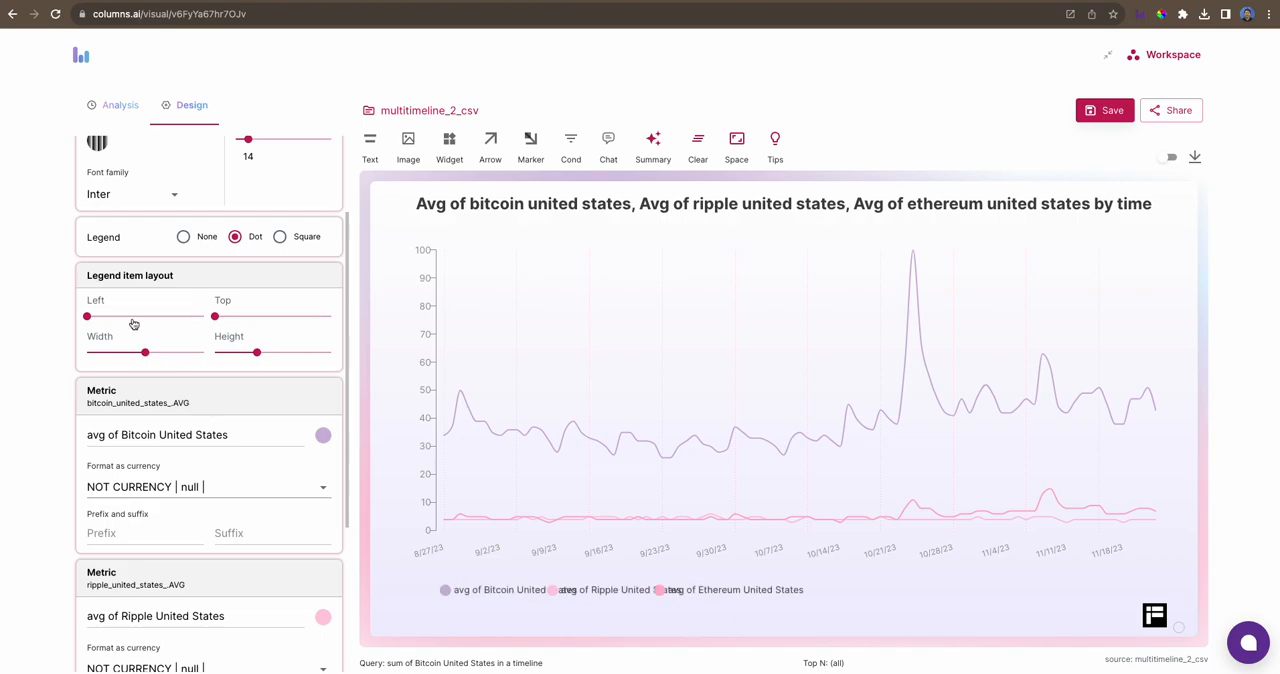
left_click_drag(145, 352, 204, 353)
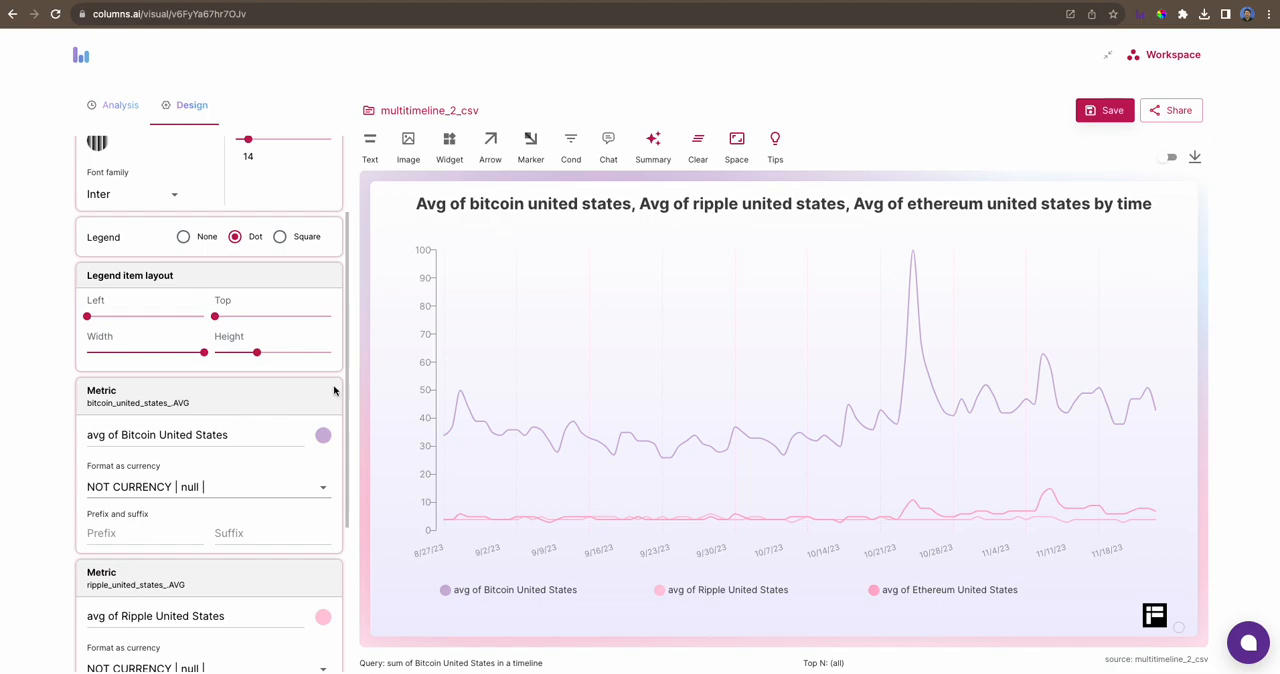
- Generate a smart title for the chart
left_click(654, 151)
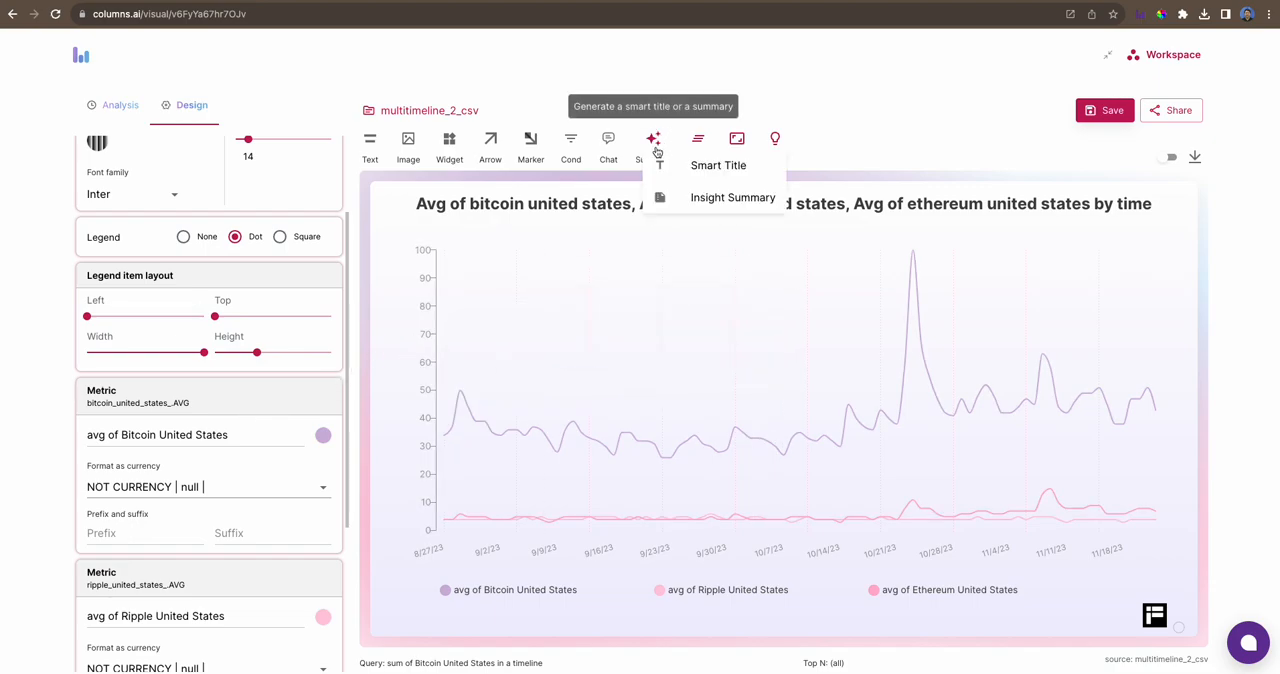
left_click(730, 170)
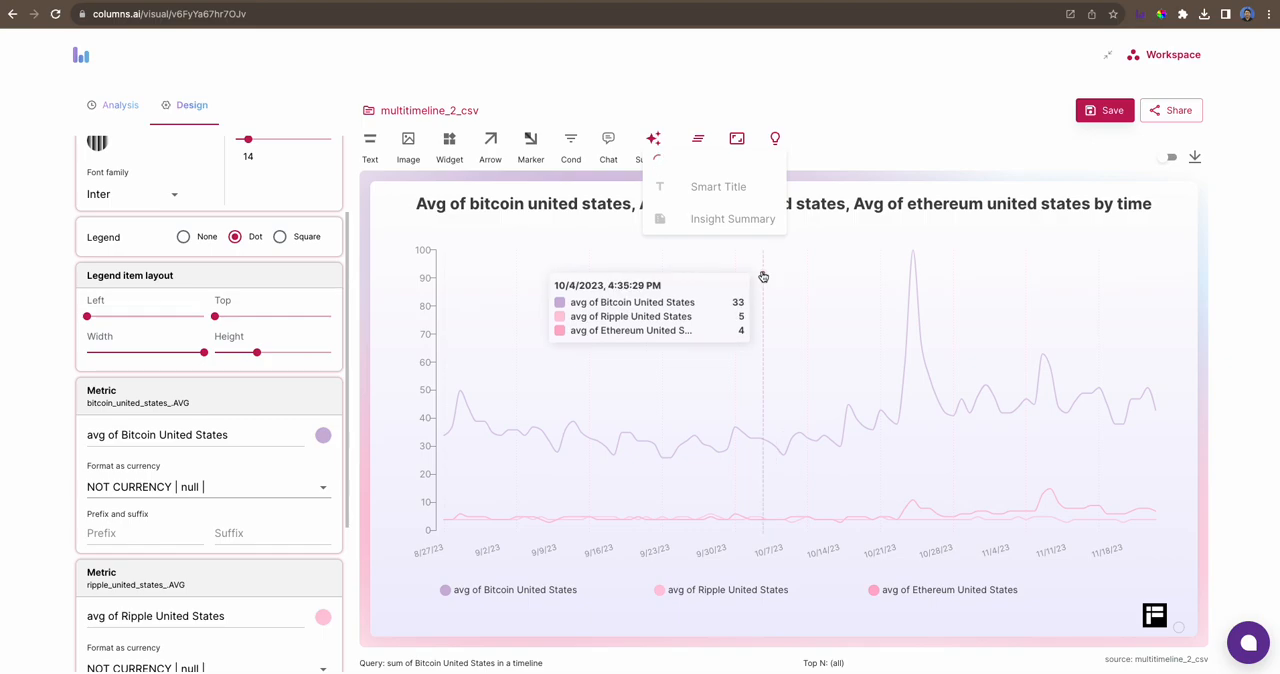
left_click(823, 257)
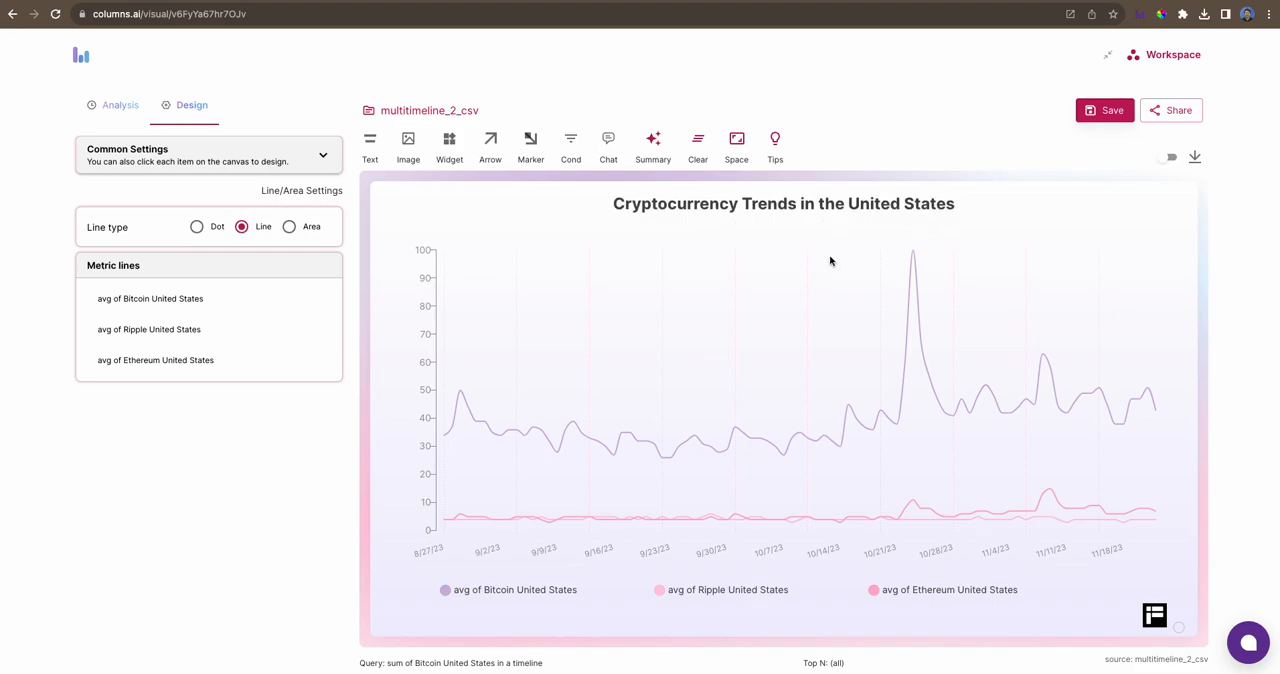
- Generate an insight summary on the chart and move it slightly to the right beneath the title
left_click(659, 155)
left_click(735, 198)
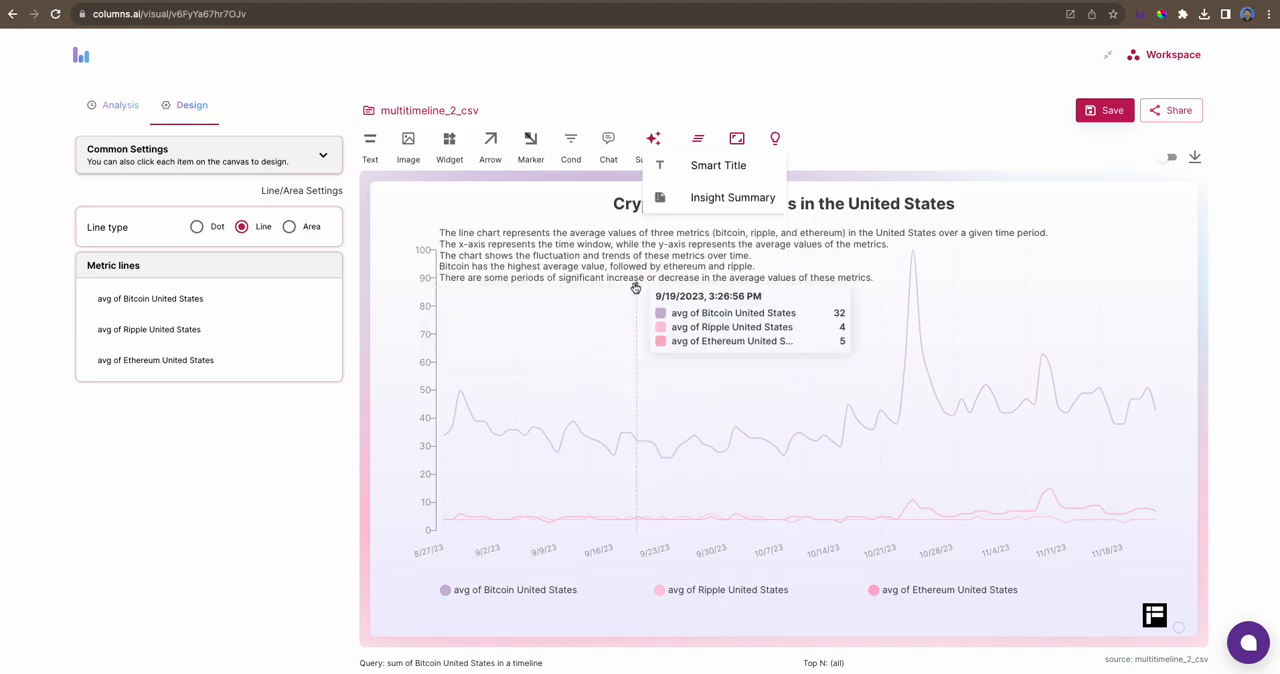
left_click_drag(566, 272, 634, 261)
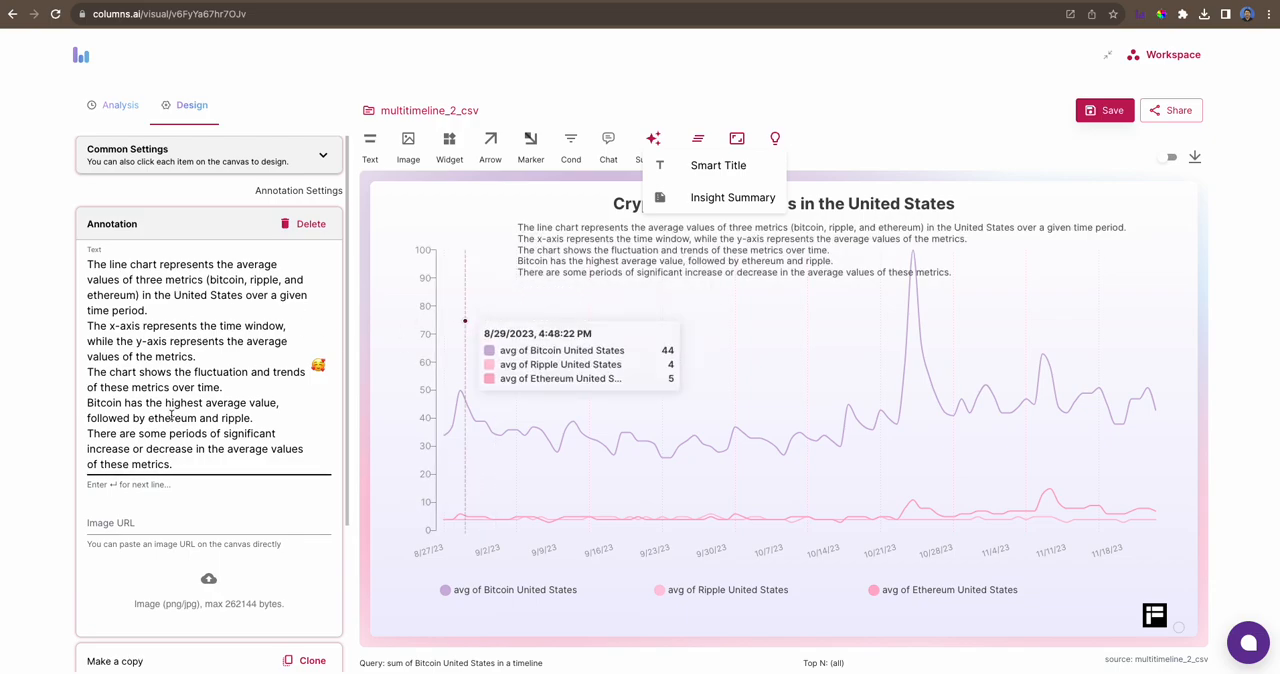
- Look over the summary's annotation settings and delete the summary from the chart
scroll(170, 405, "down", 2)
scroll(170, 405, "down", 3)
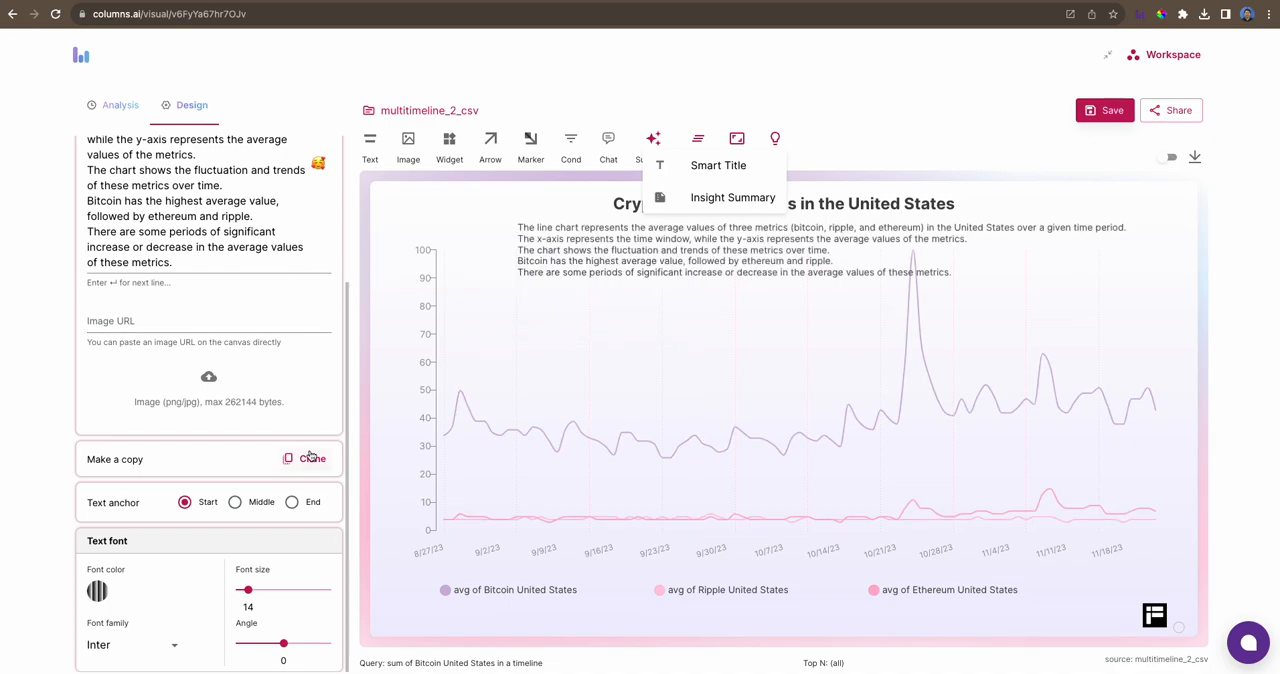
scroll(310, 456, "up", 4)
left_click(303, 223)
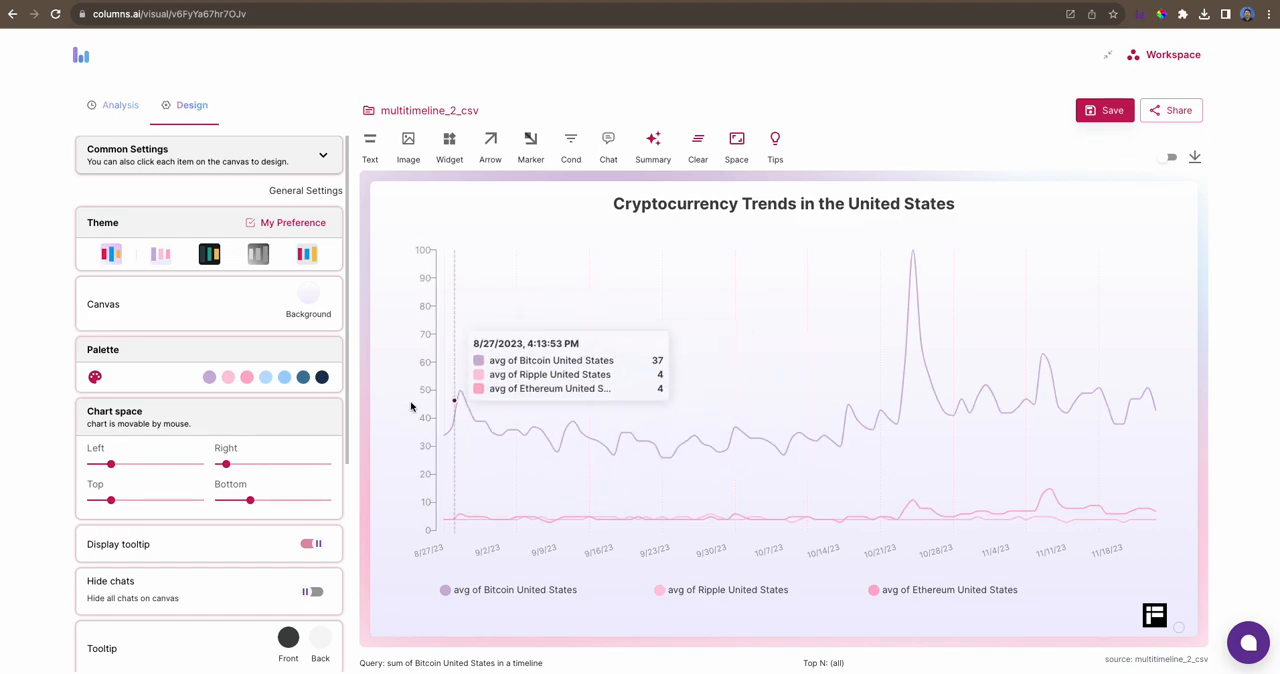
- Increase the chart's right spacing to about half of its range to free room beside the plot
left_click(737, 140)
left_click_drag(806, 183, 834, 188)
left_click(960, 295)
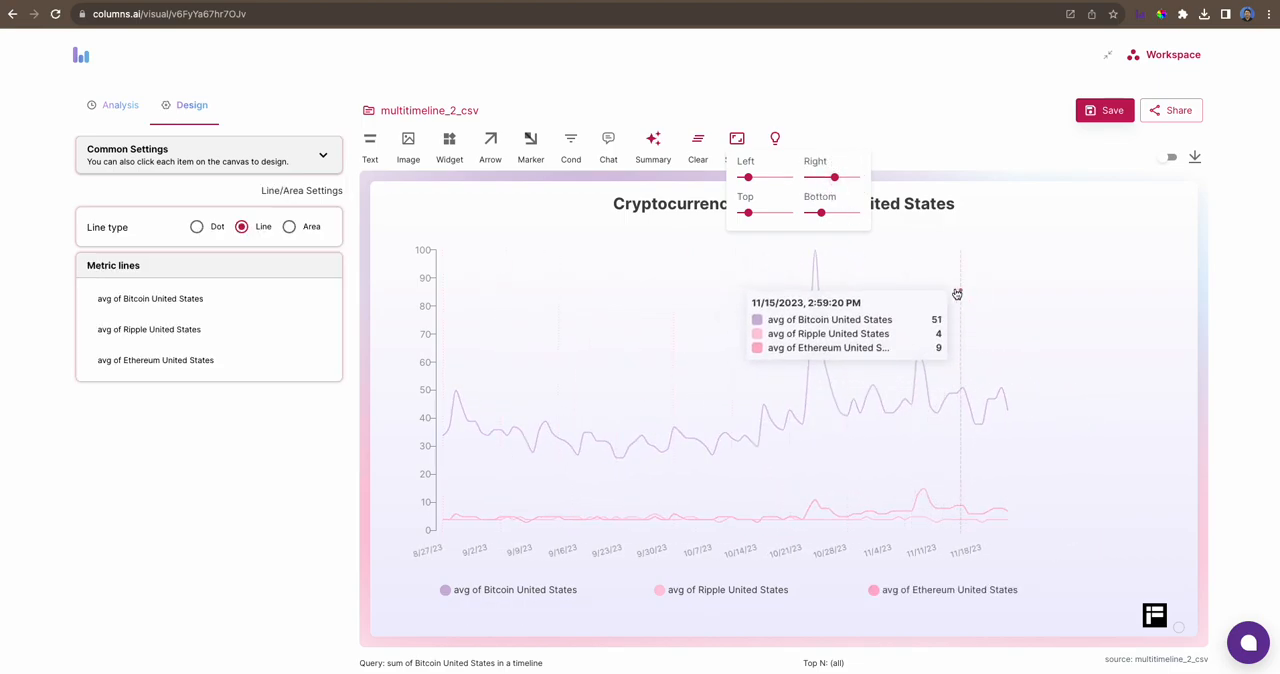
- Add a widget with the metric totals and place it in the upper part of the free space right of the plot
left_click(449, 145)
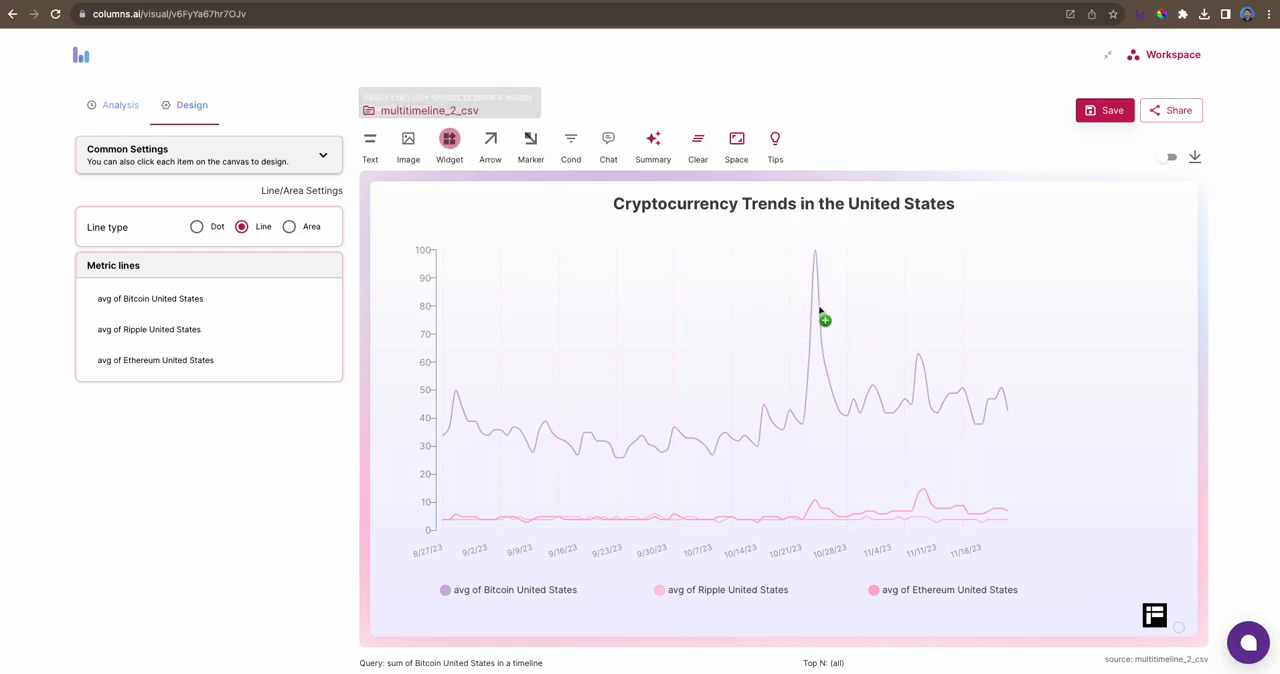
left_click(1072, 270)
left_click_drag(1105, 302, 1068, 252)
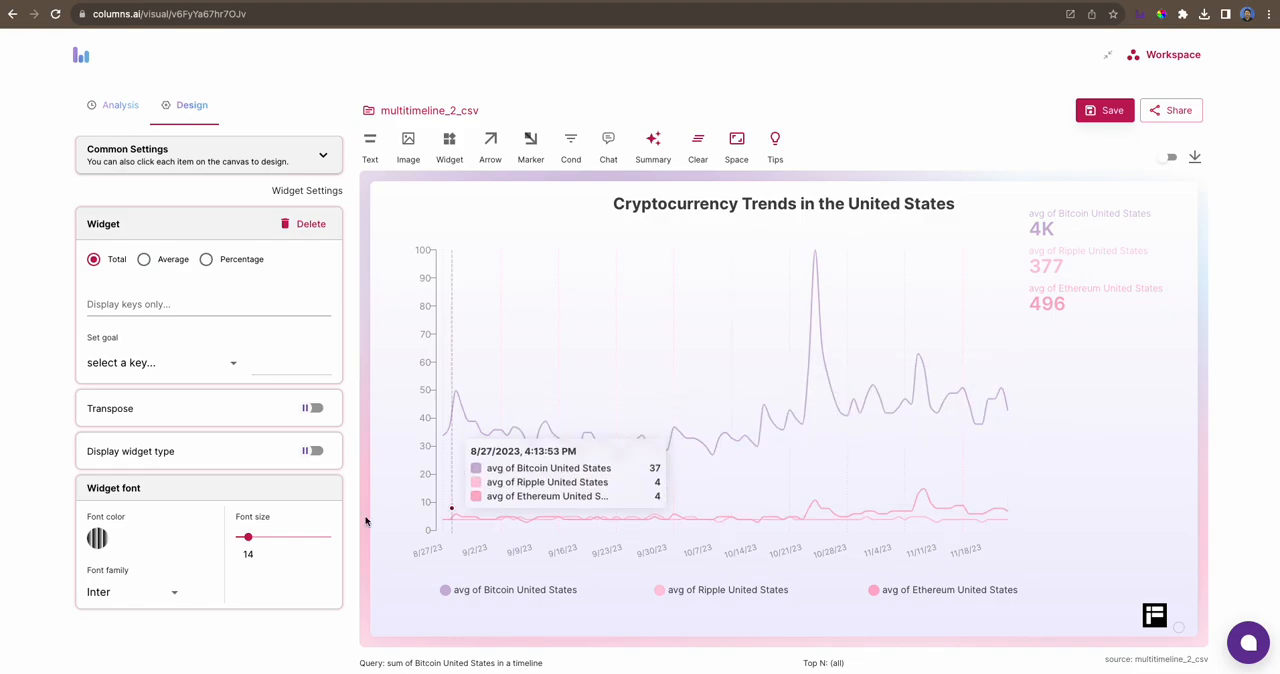
- Rename the Bitcoin metric to "Bitcoin Search Index" in the legend's metric settings
left_click(694, 595)
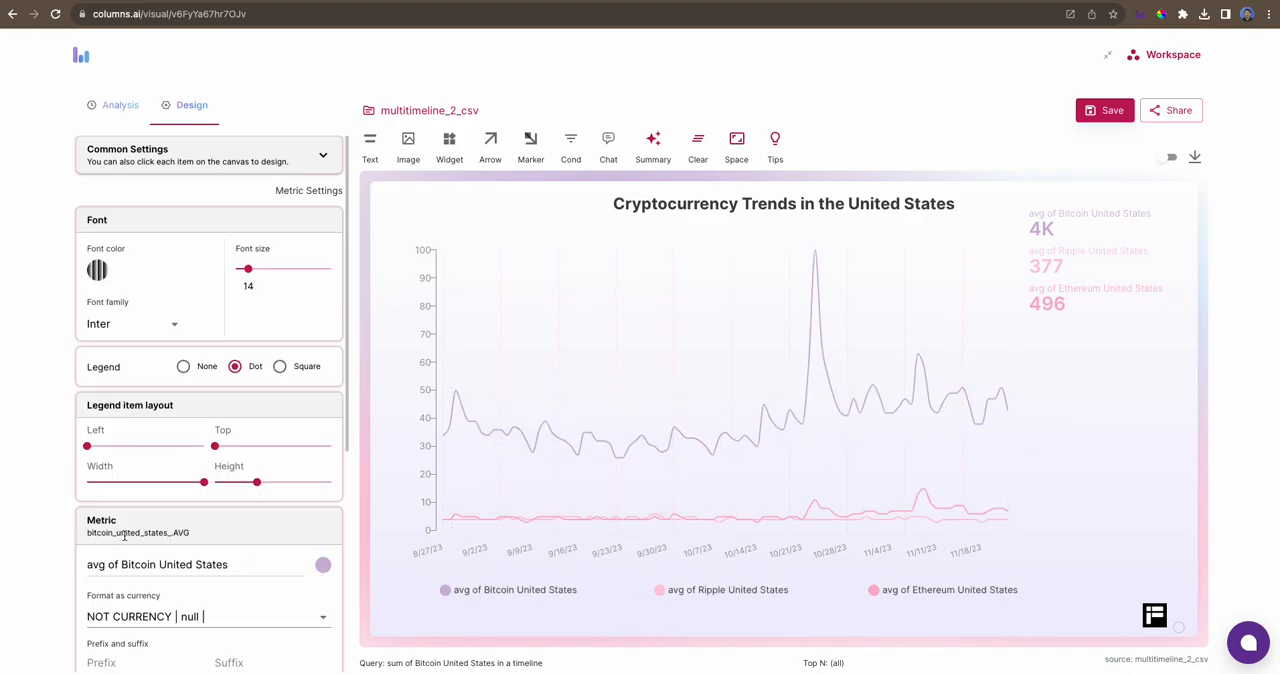
scroll(212, 588, "down", 3)
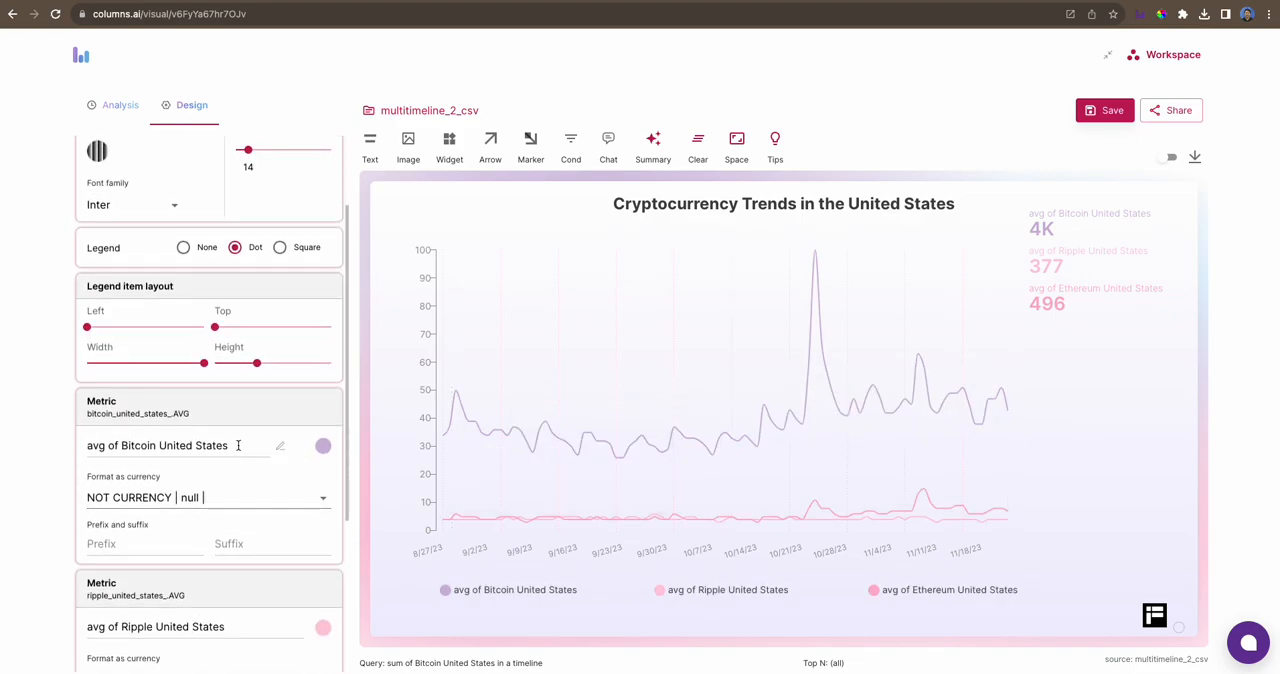
left_click_drag(238, 445, 2, 440)
type("Av")
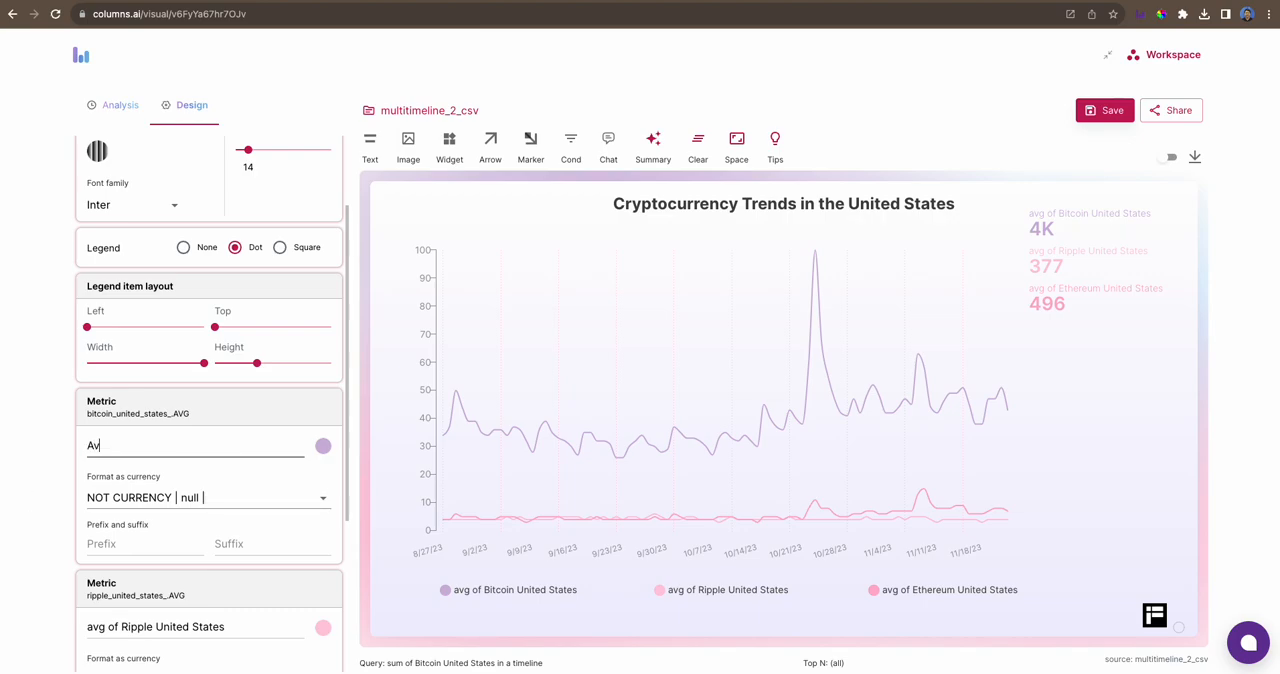
type("g")
key("BackSpace")
key("BackSpace")
key("BackSpace")
type("e")
key("BackSpace")
type("Bi")
- Reuse the Bitcoin metric's name to rename the Ripple metric as "Ripple Search Index"
key("ctrl+a")
key("ctrl+c")
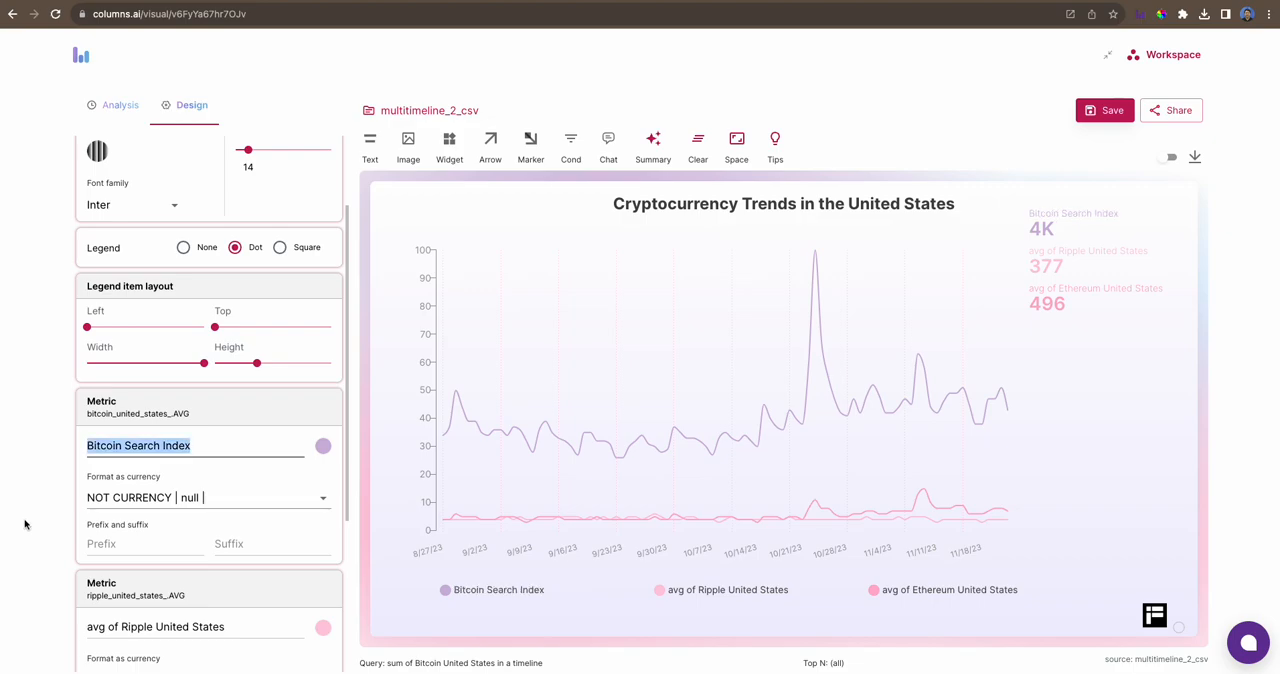
scroll(104, 521, "down", 3)
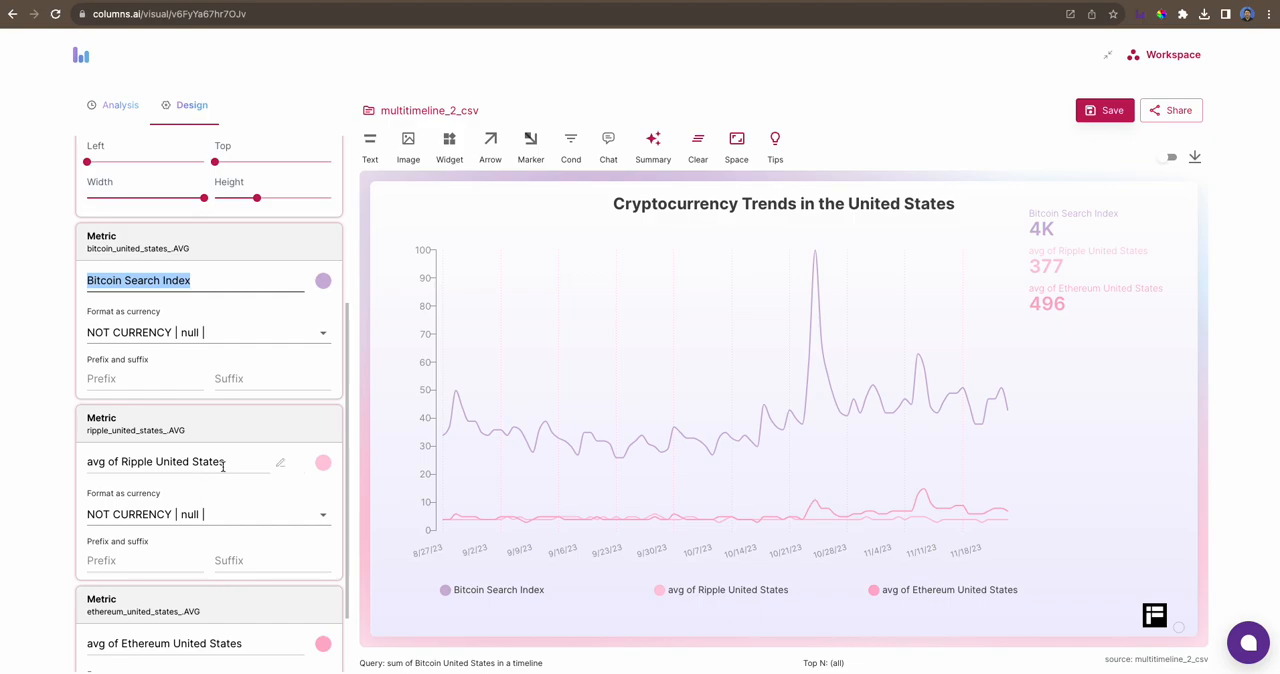
left_click(236, 463)
key("ctrl+BackSpace")
key("ctrl+BackSpace")
key("ctrl+v")
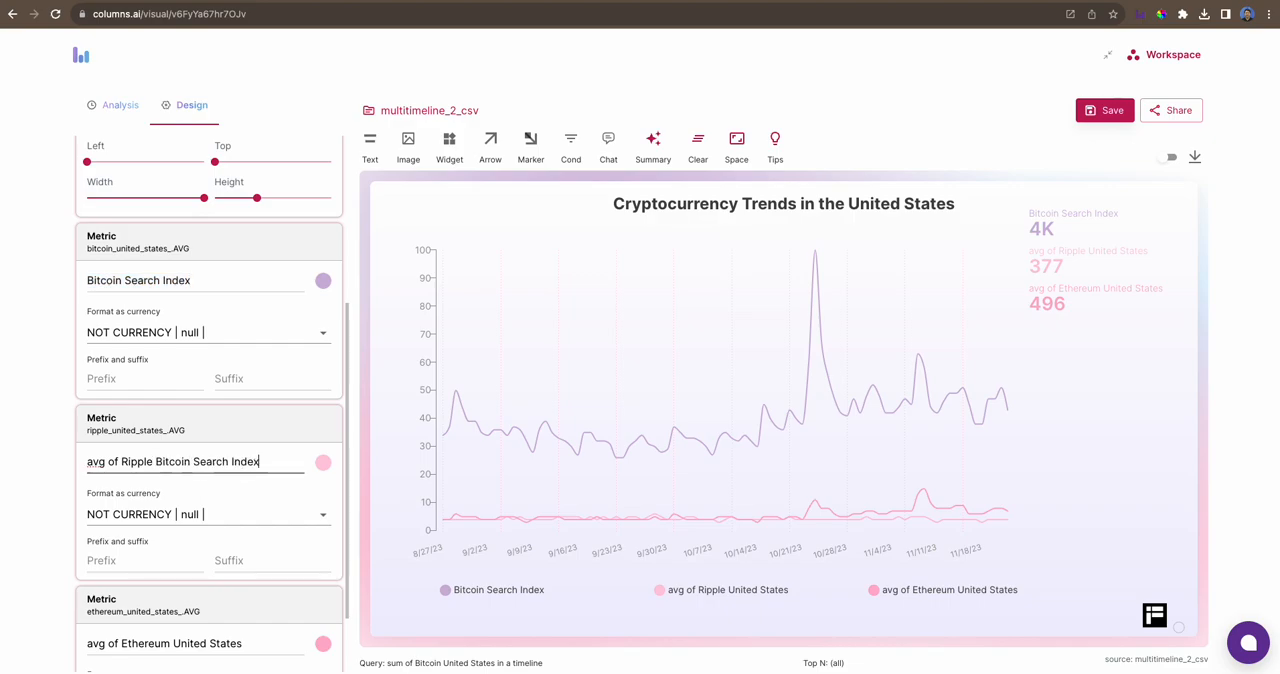
key("ctrl+BackSpace")
key("ctrl+Left")
key("ctrl+BackSpace")
key("ctrl+BackSpace")
key("End")
- Rename the Ethereum metric to "Ethereum Search Index"
scroll(213, 508, "down", 1)
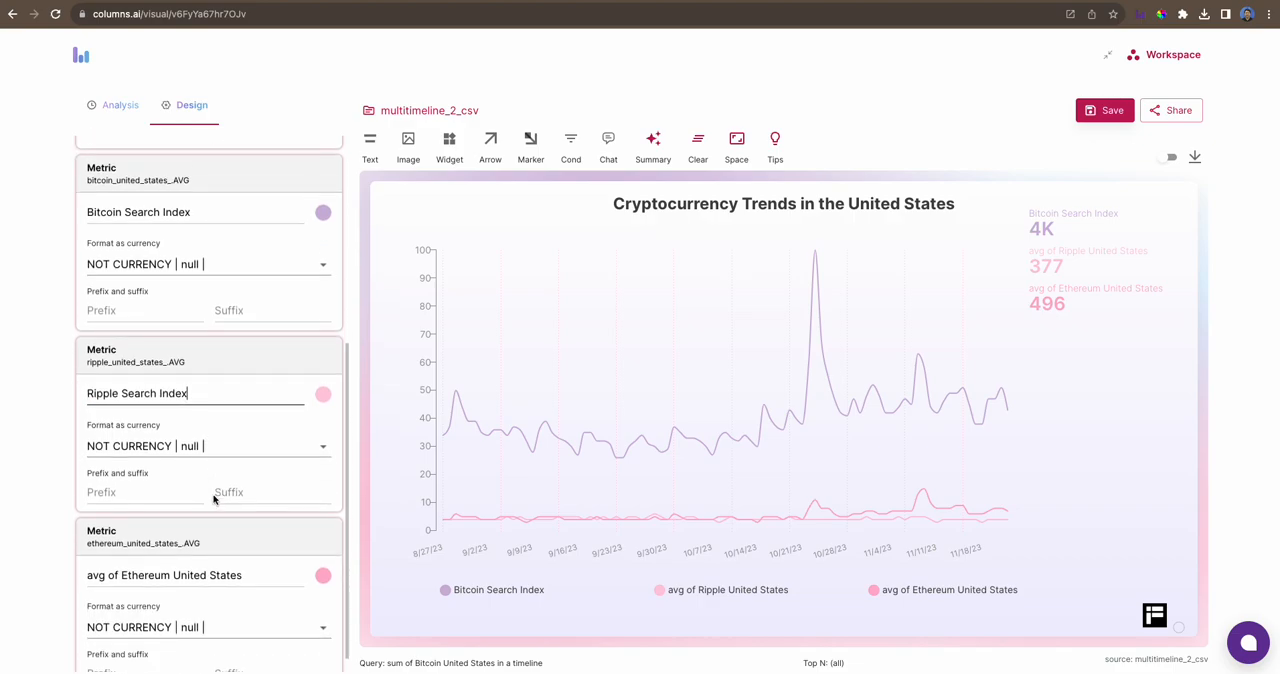
left_click(240, 553)
left_click_drag(249, 553, 80, 553)
left_click(187, 553)
left_click_drag(241, 553, 172, 553)
key("ctrl+v")
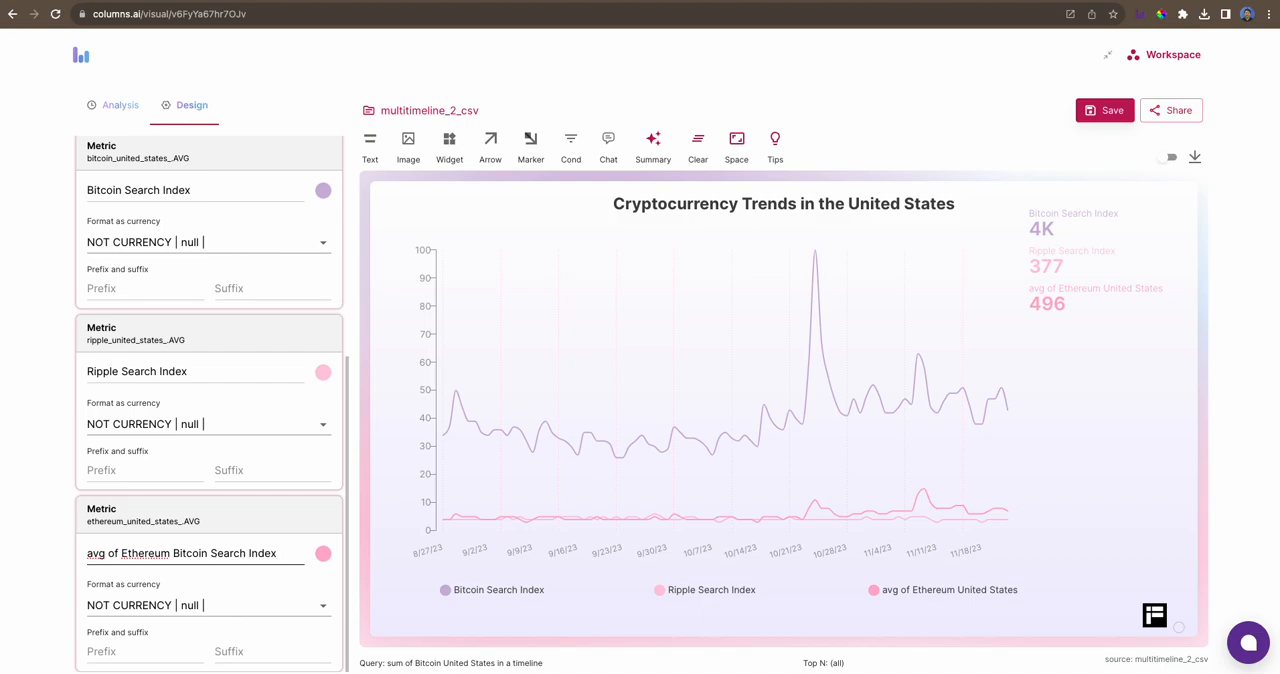
key("ctrl+BackSpace")
key("ctrl+BackSpace")
key("ctrl+BackSpace")
left_click(35, 543)
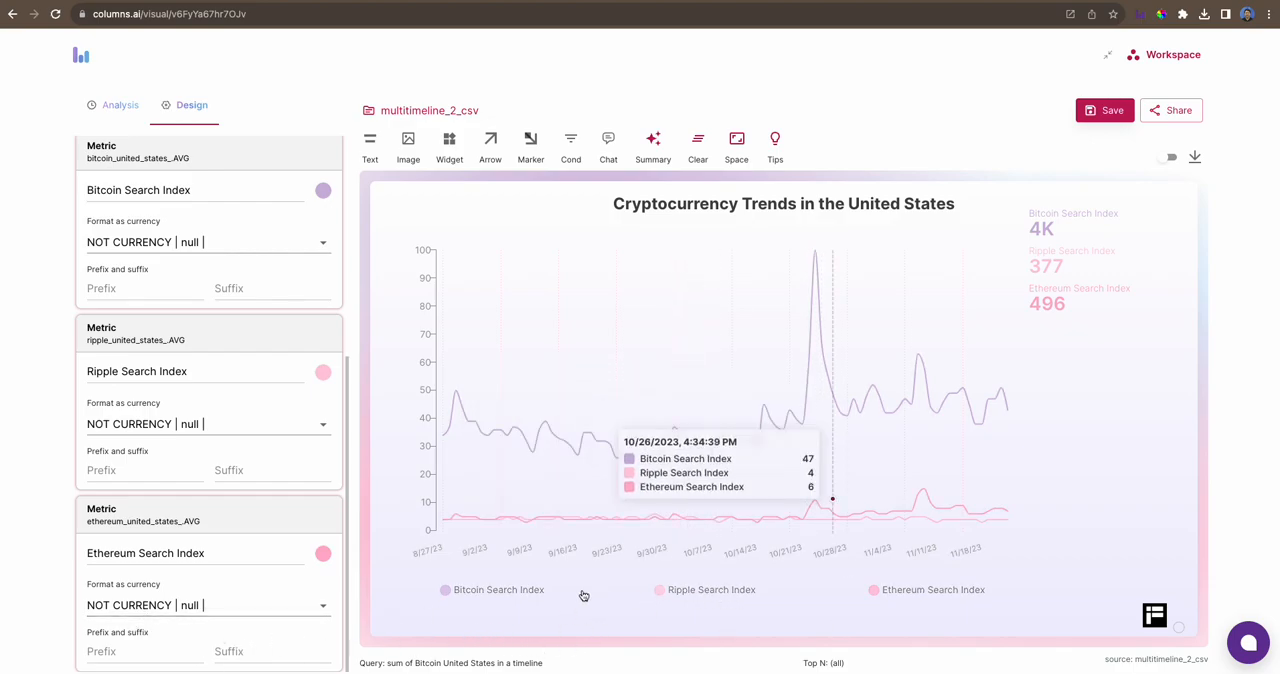
left_click(150, 607)
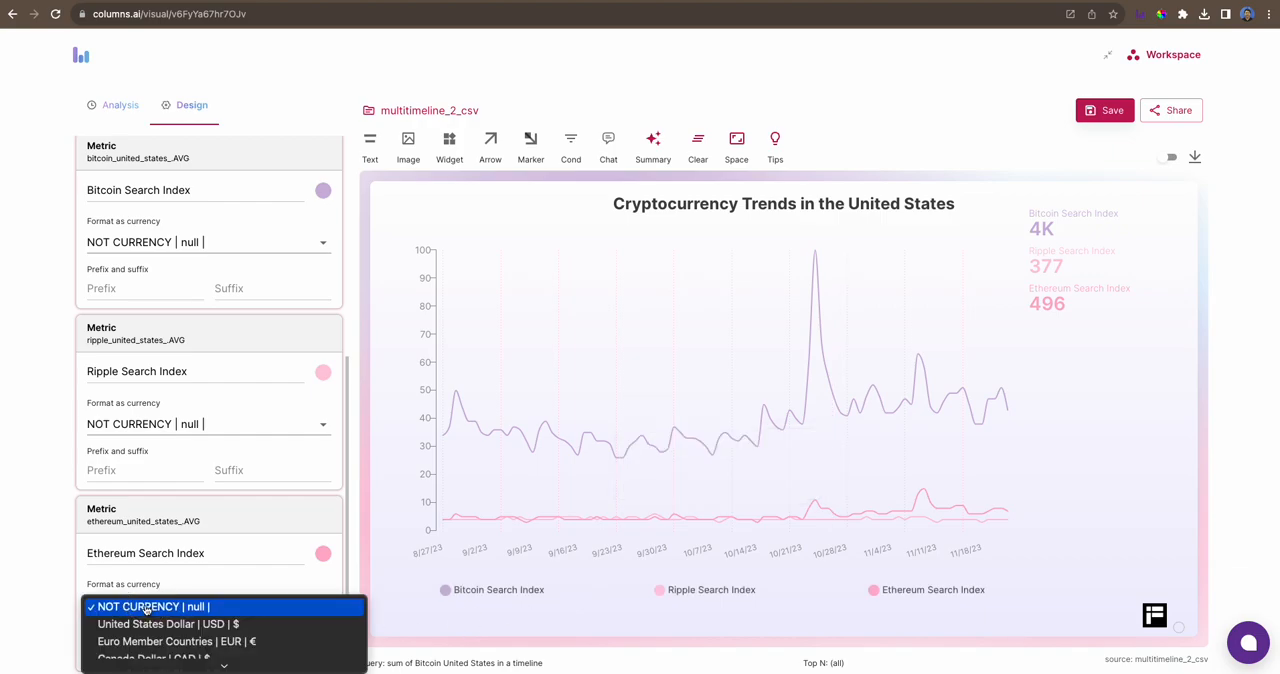
scroll(150, 631, "down", 3)
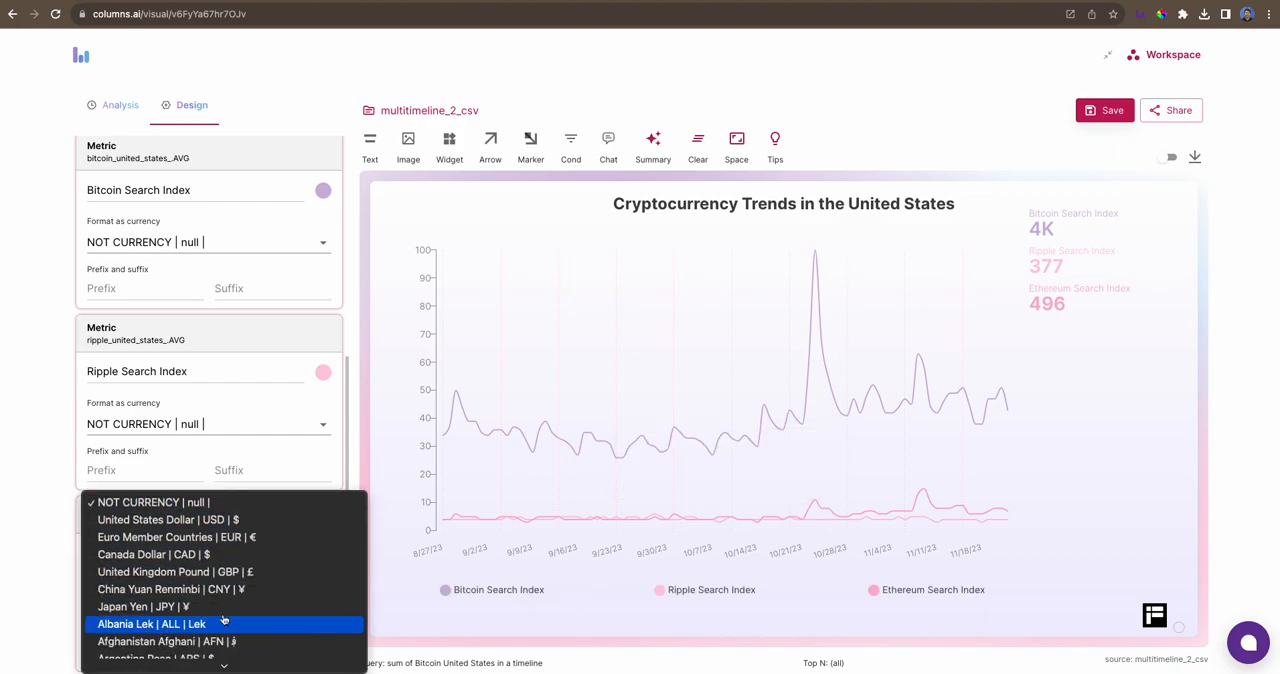
left_click(45, 532)
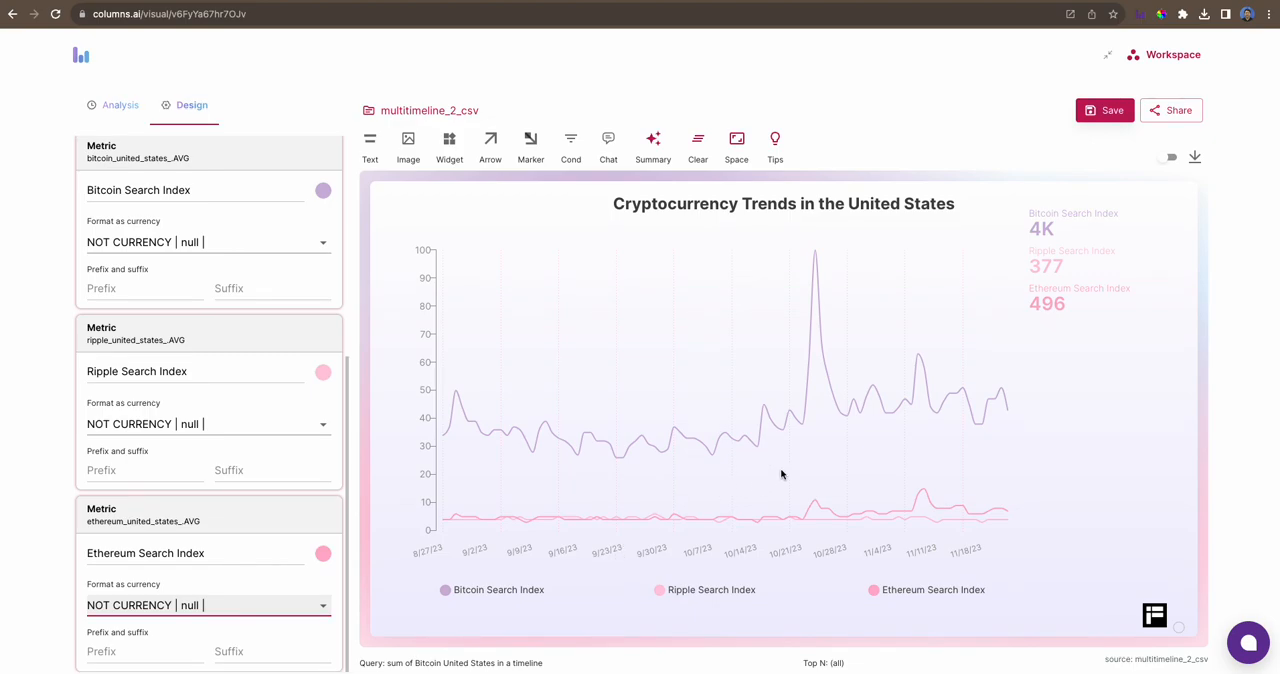
- Move the metric totals widget slightly further away from the plot and a little lower
left_click_drag(1080, 258, 1095, 269)
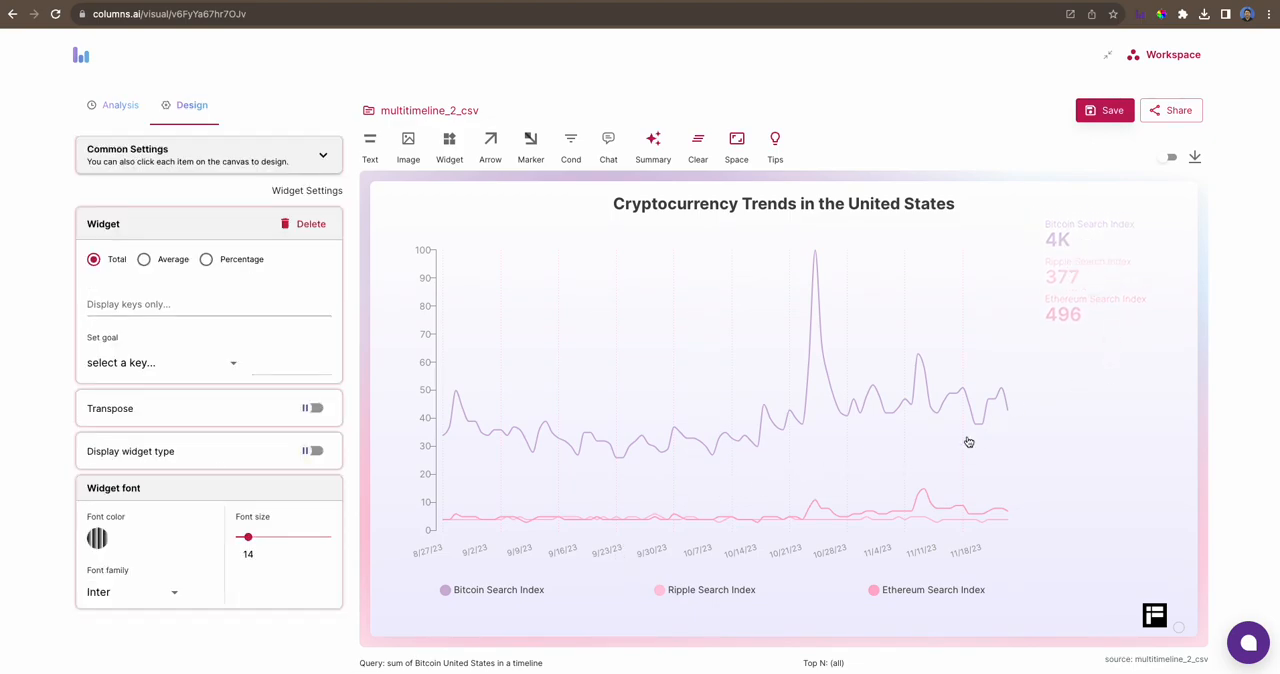
- Try the Area line type on the chart and return it to Line
left_click(669, 311)
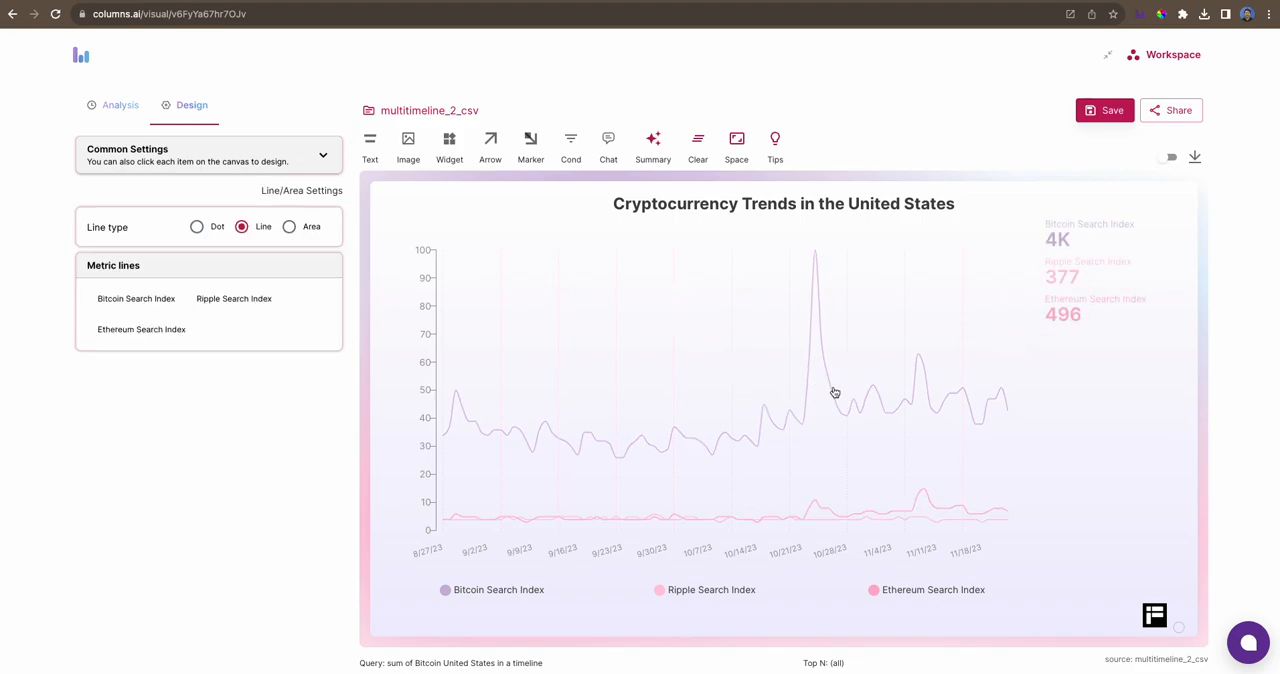
left_click(290, 228)
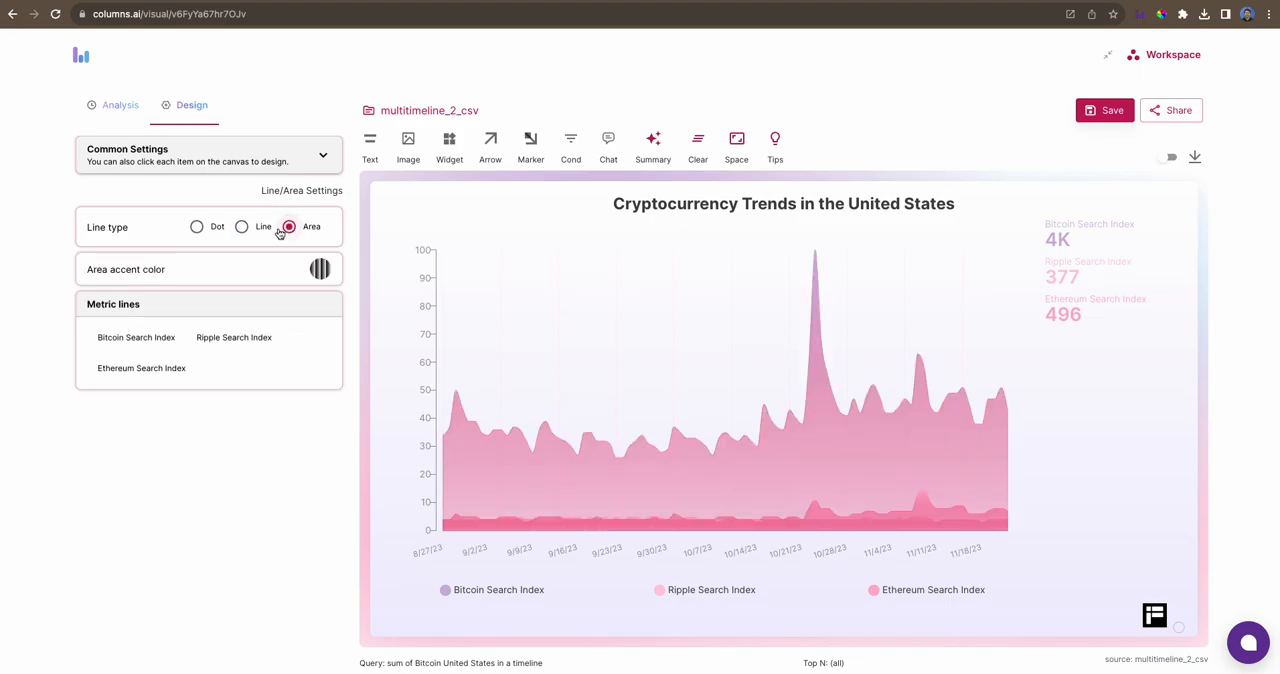
left_click(244, 228)
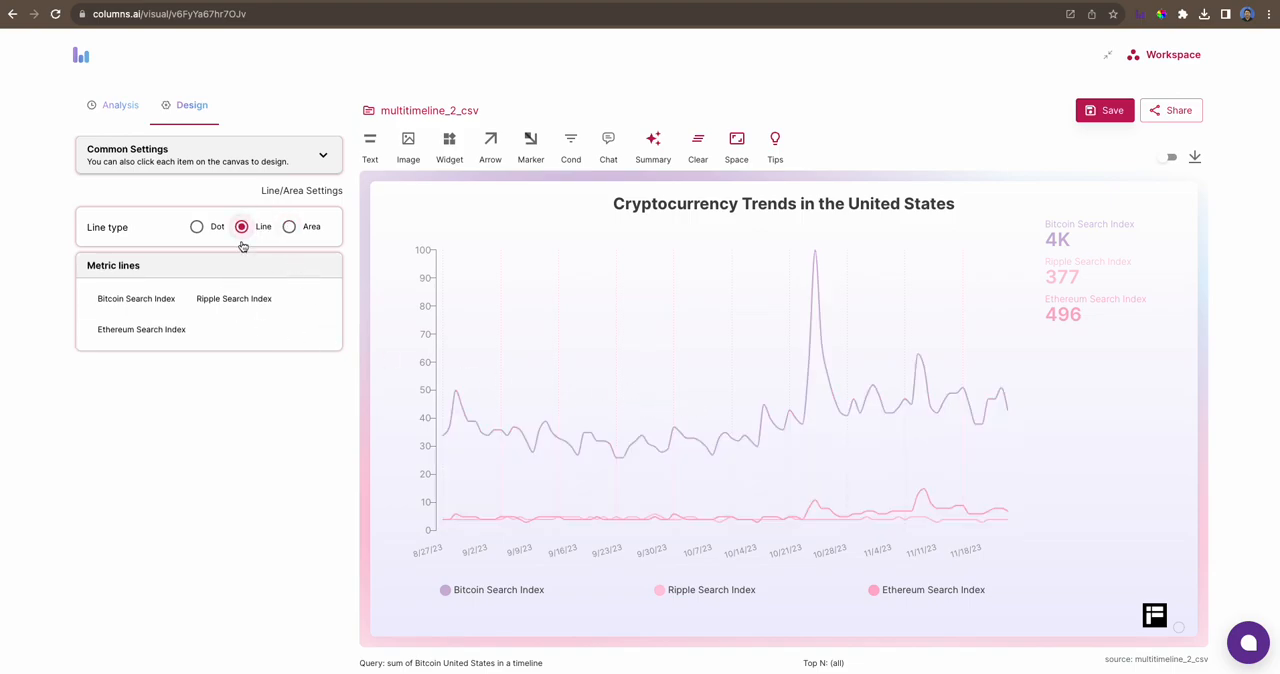
- Apply the neon theme to the chart in the general design settings
left_click(130, 160)
left_click(117, 201)
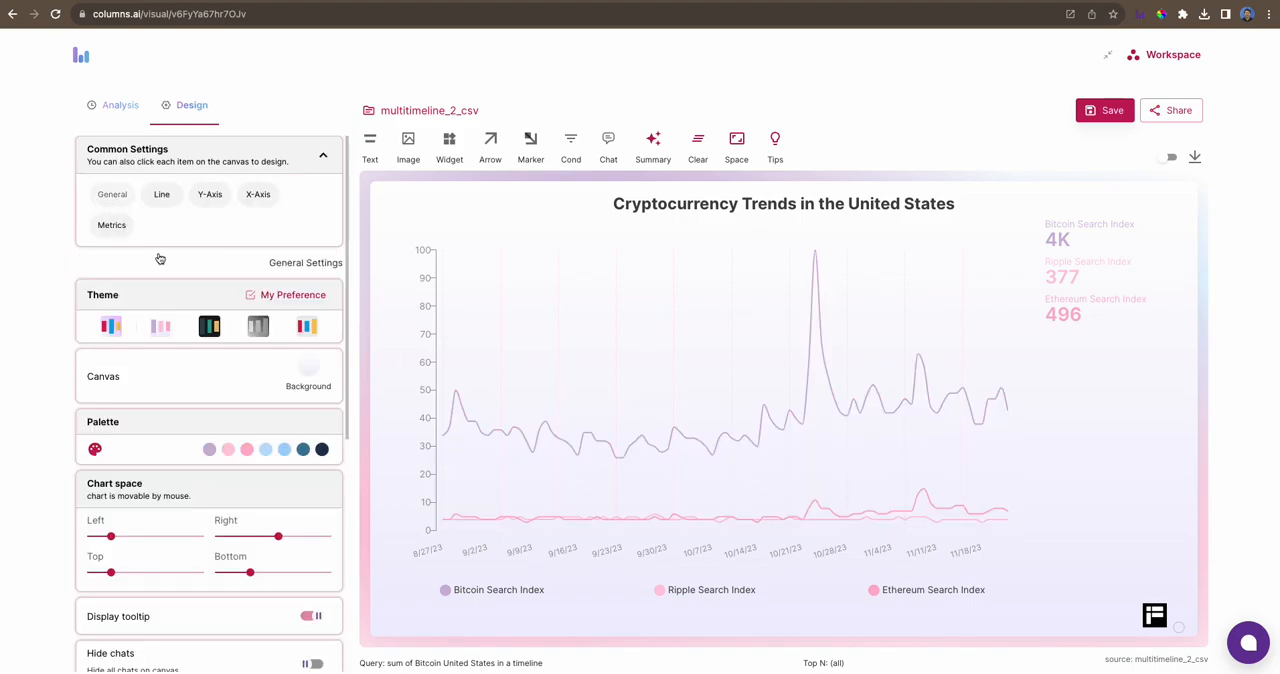
left_click(209, 326)
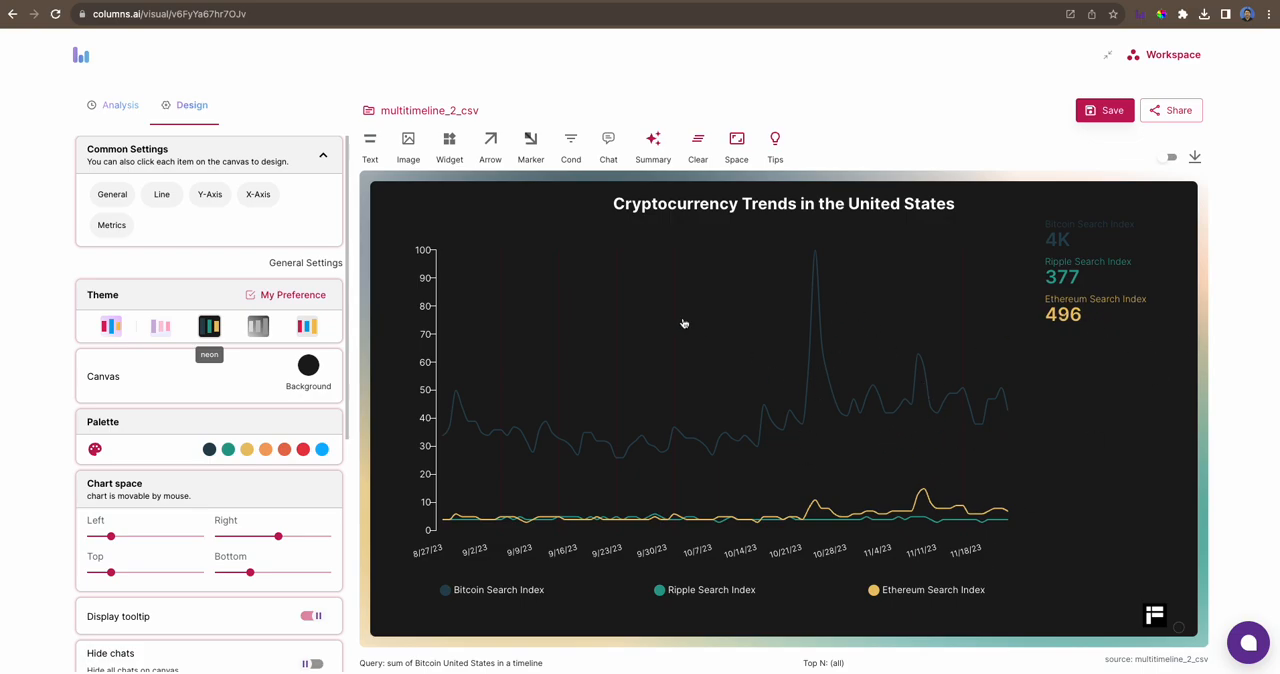
- Add a labelled marker and place its arrowhead on the Bitcoin line's peak at 10/23/2023
left_click(530, 145)
left_click(664, 287)
left_click_drag(666, 284, 813, 252)
mouse_move(634, 249)
left_mouse_down()
mouse_move(766, 269)
mouse_move(686, 290)
left_mouse_up()
left_click(613, 293)
left_click_drag(582, 290, 812, 255)
mouse_move(697, 276)
left_mouse_down()
mouse_move(816, 259)
mouse_move(799, 259)
left_mouse_up()
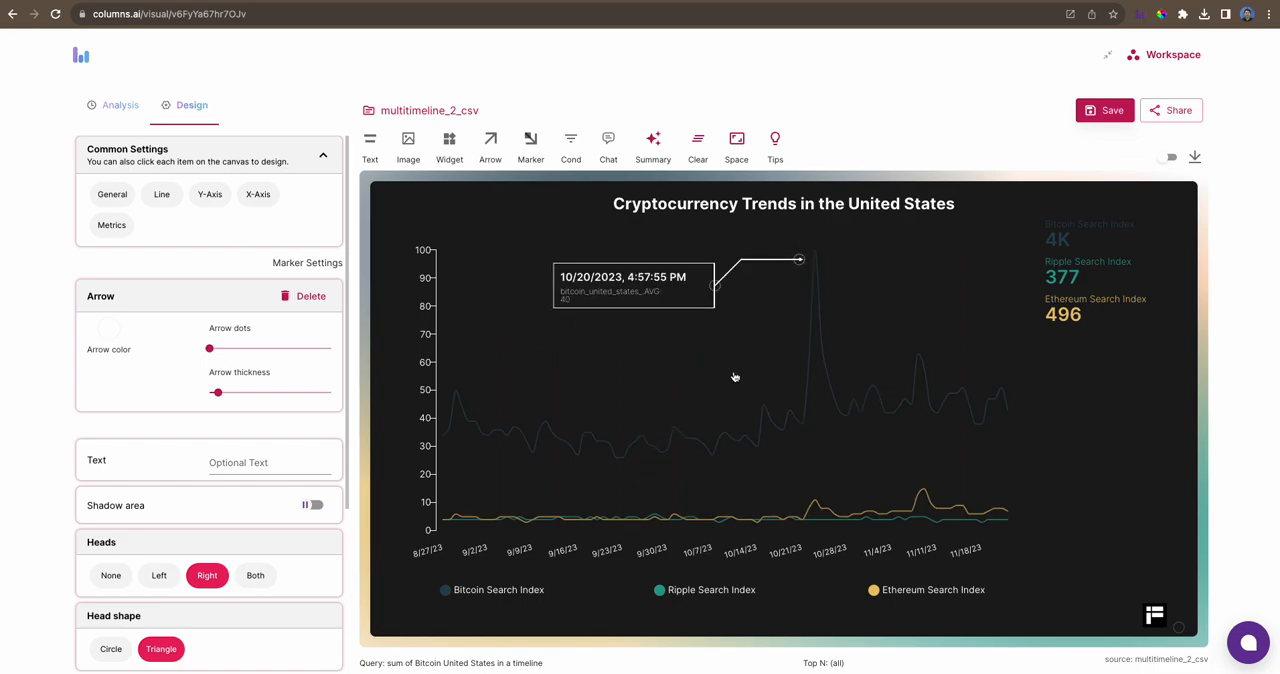
left_click_drag(791, 261, 815, 254)
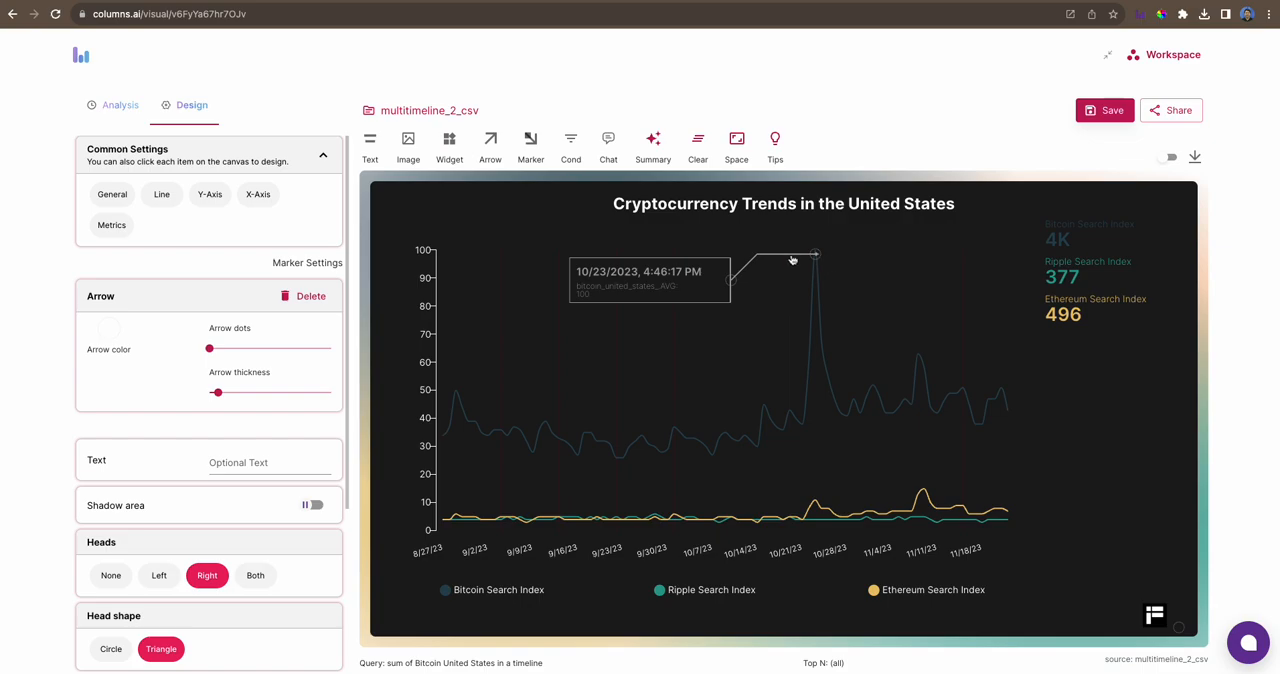
- Inspect the marker's label text and delete the marker from the Bitcoin peak
scroll(228, 472, "down", 3)
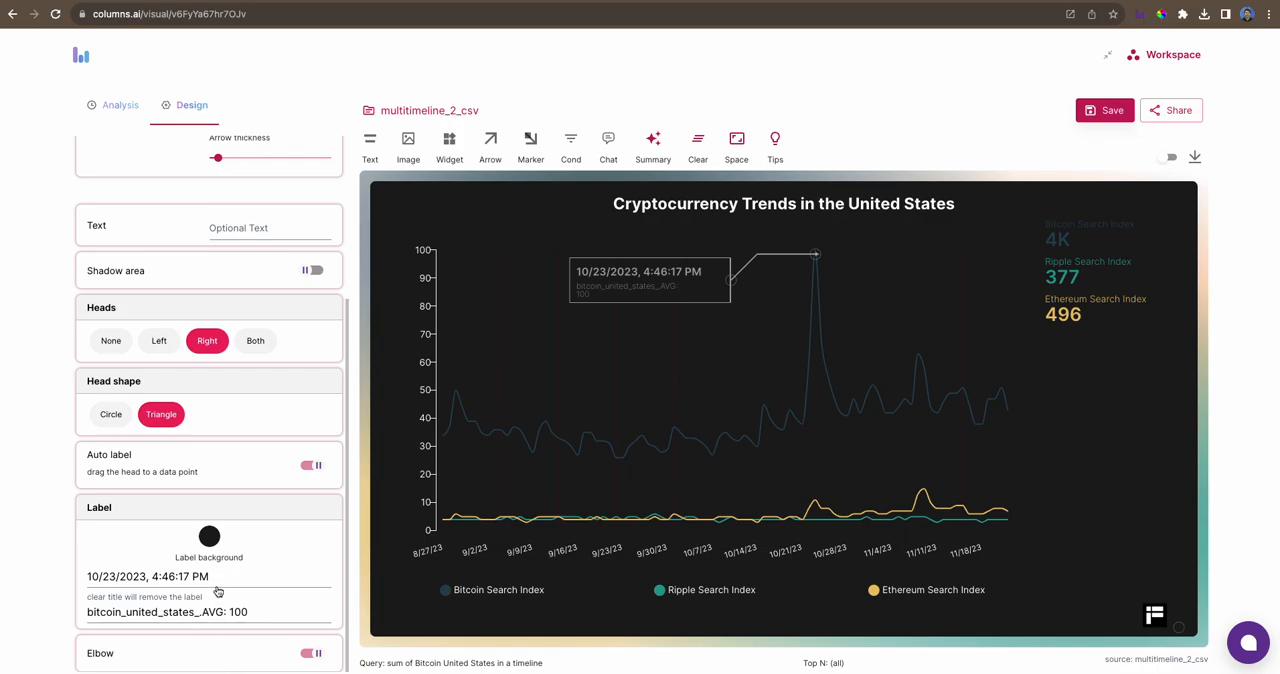
left_click_drag(263, 614, 3, 598)
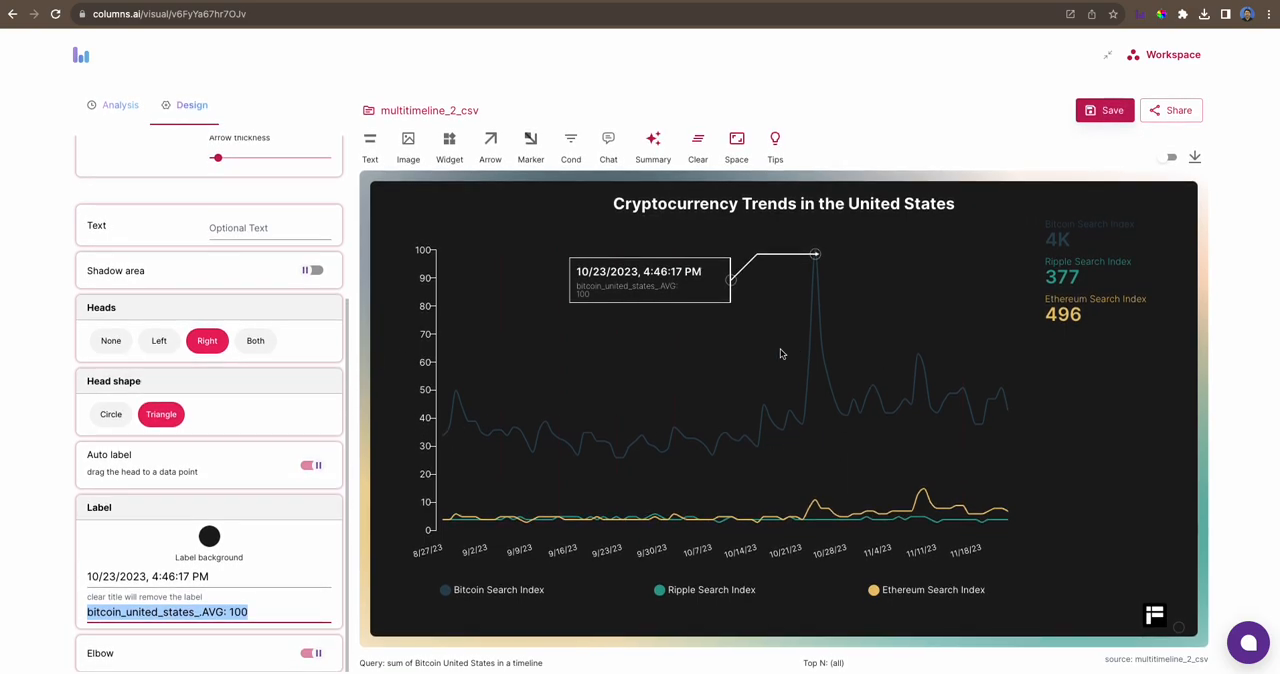
left_click(706, 293)
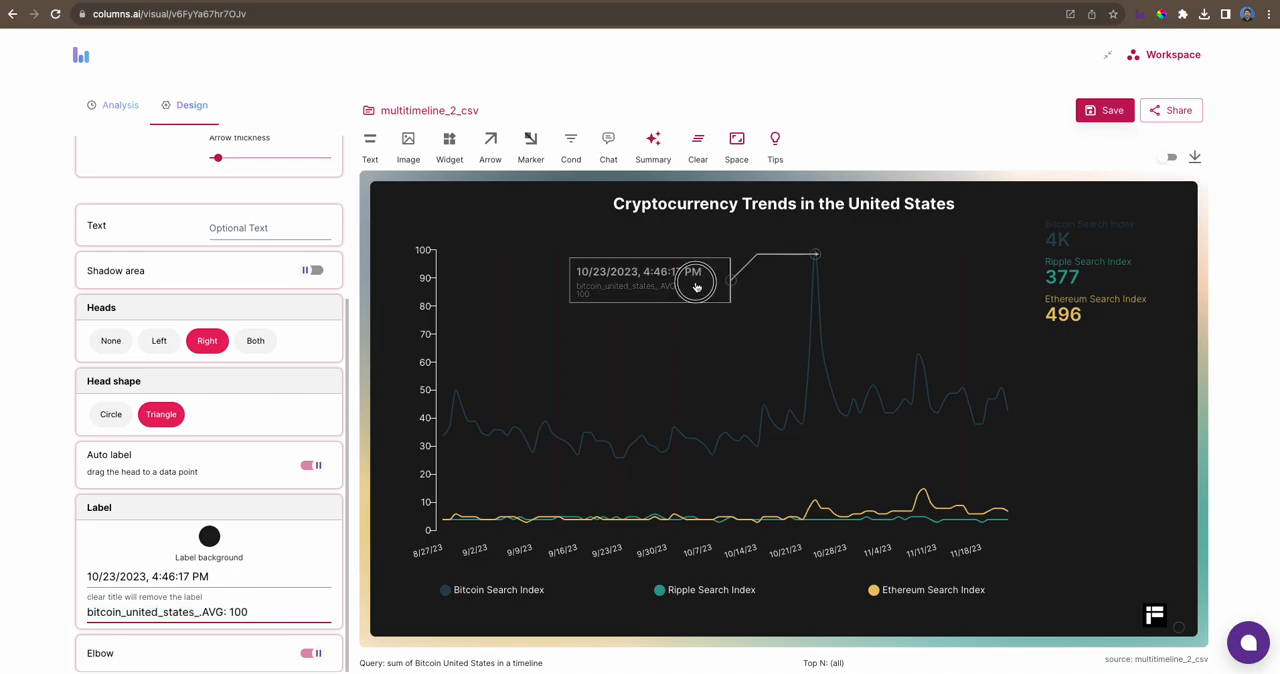
left_click(726, 291)
scroll(250, 290, "up", 3)
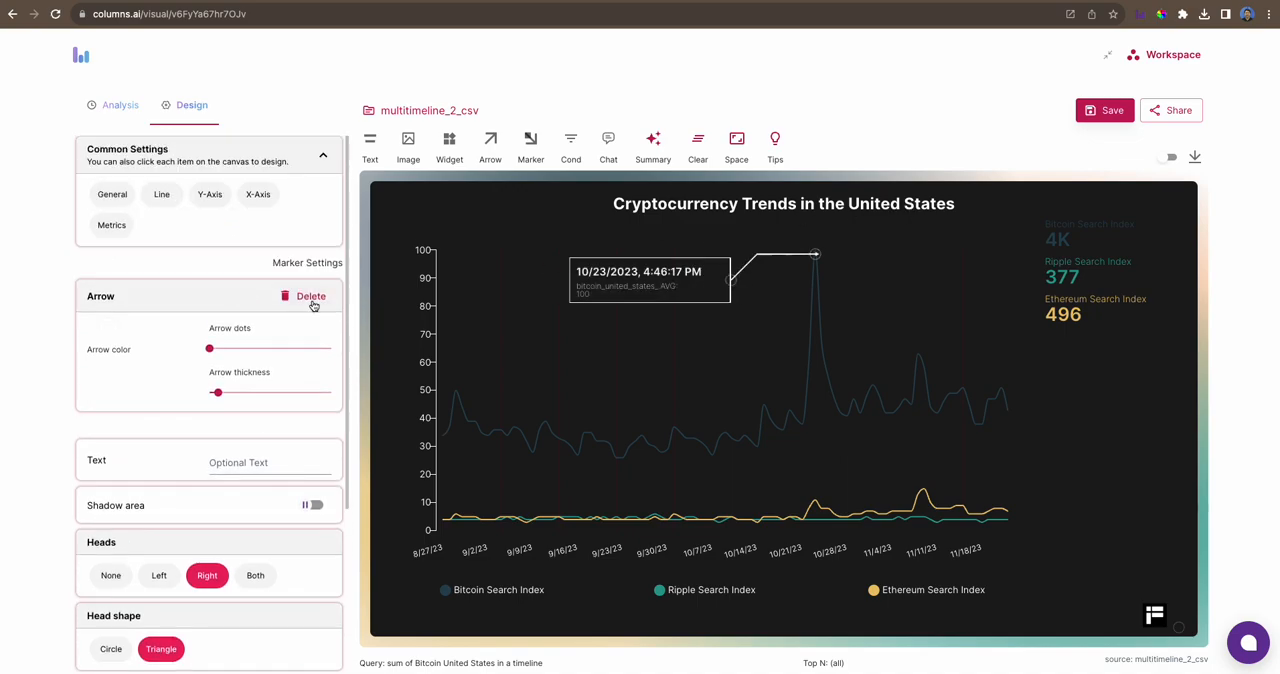
left_click(312, 300)
- Turn on Bounded Time for the time series and group the data by Week
left_click(112, 104)
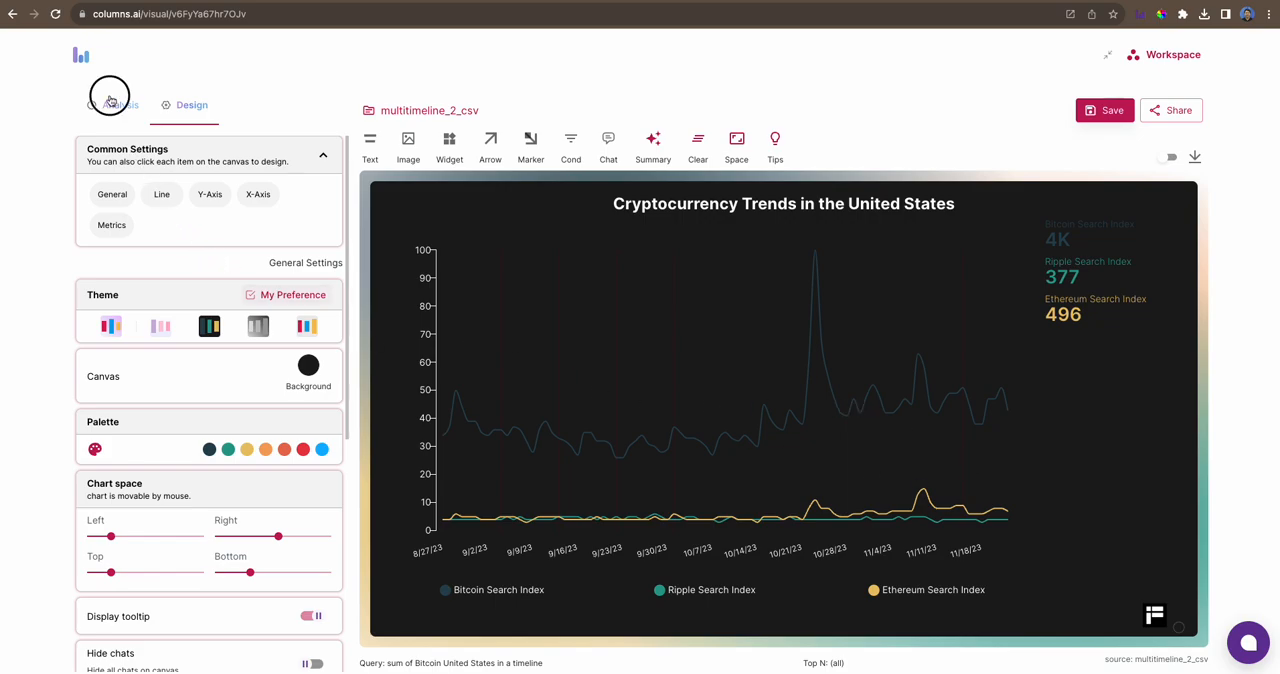
scroll(110, 367, "down", 3)
scroll(110, 367, "down", 3)
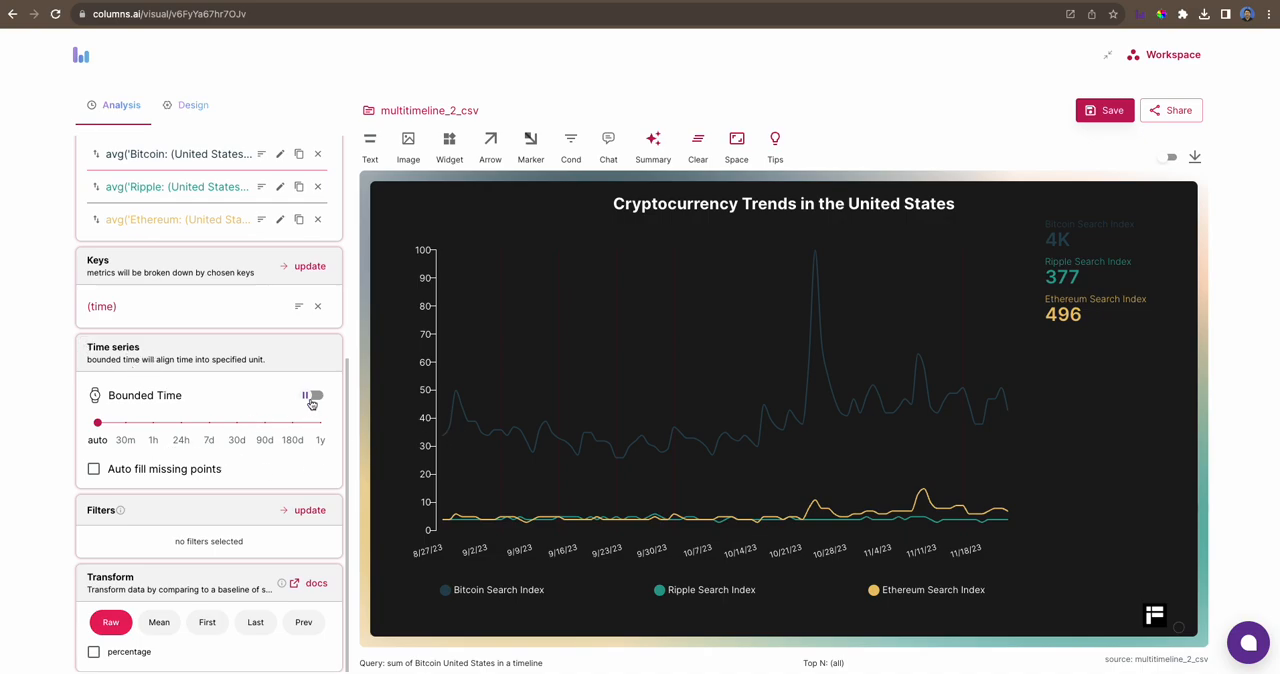
left_click(312, 398)
left_click(222, 430)
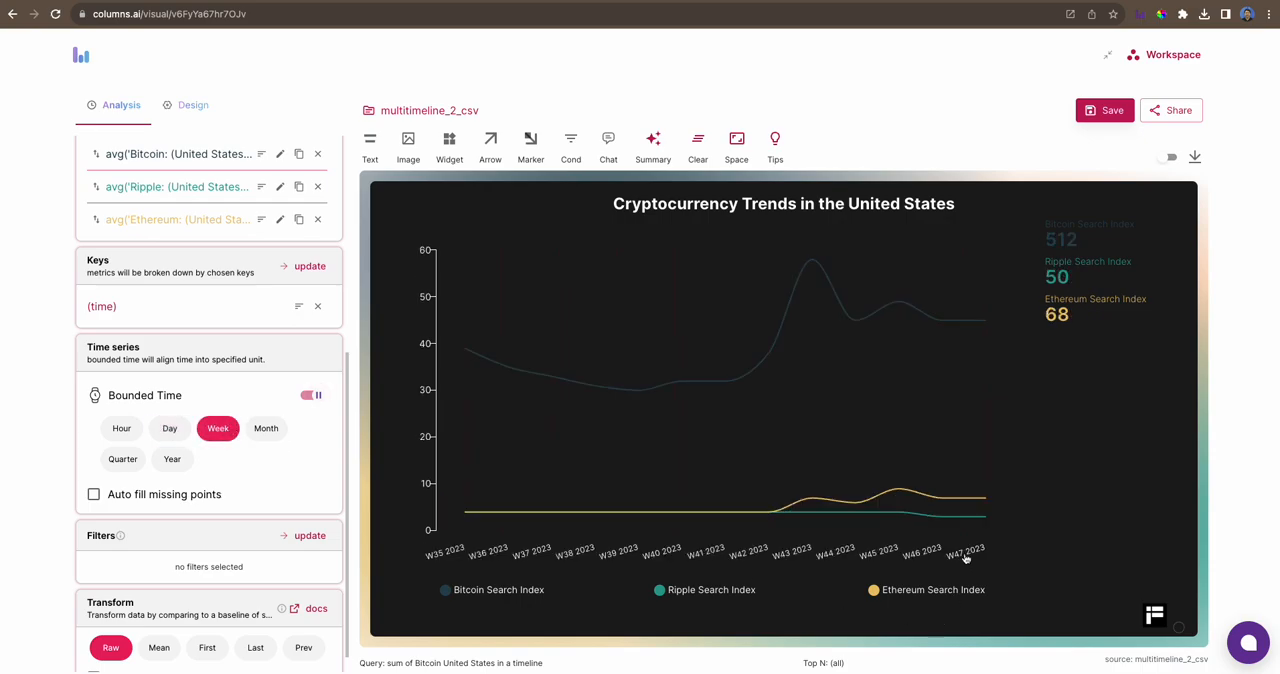
- Compare the Month and Week groupings and set the bounded time unit to Day
left_click(267, 431)
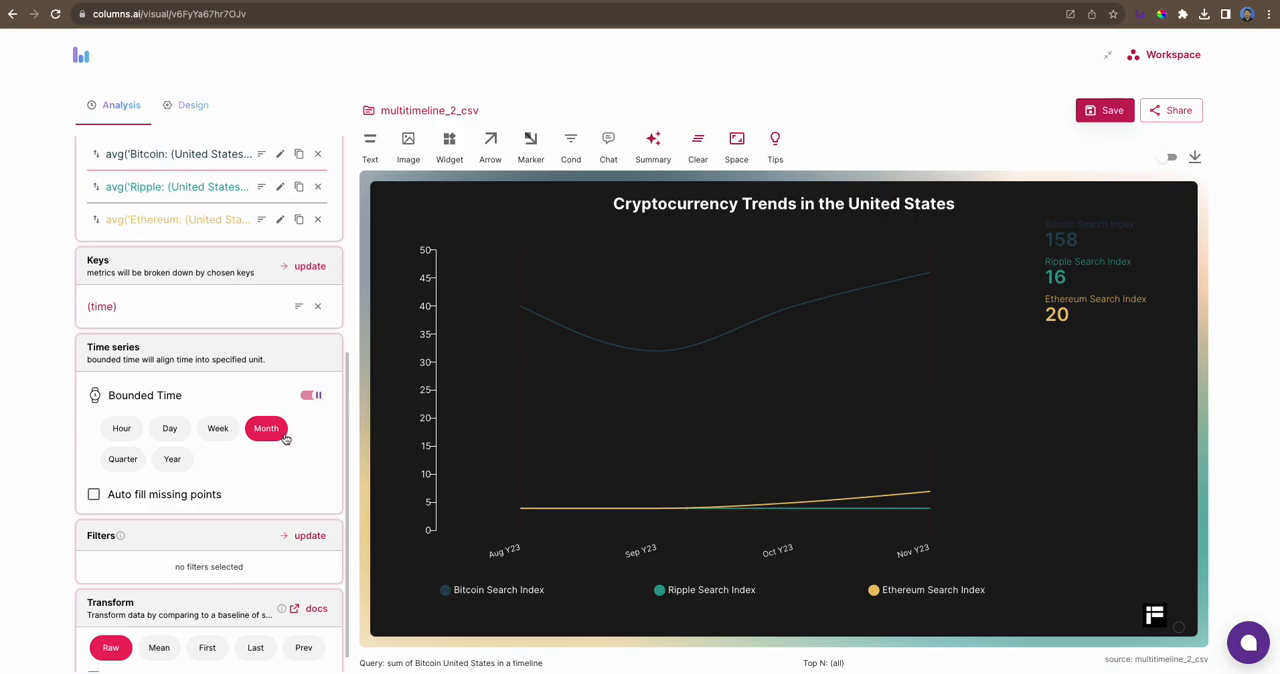
left_click(218, 432)
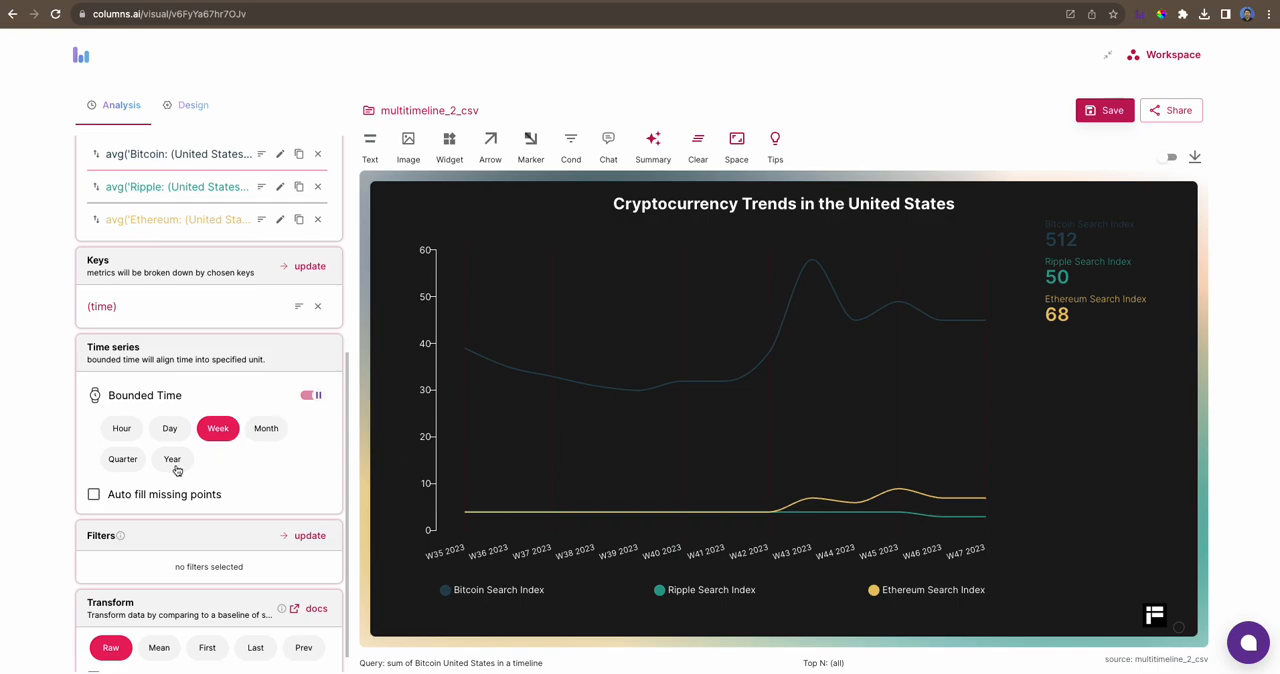
left_click(170, 429)
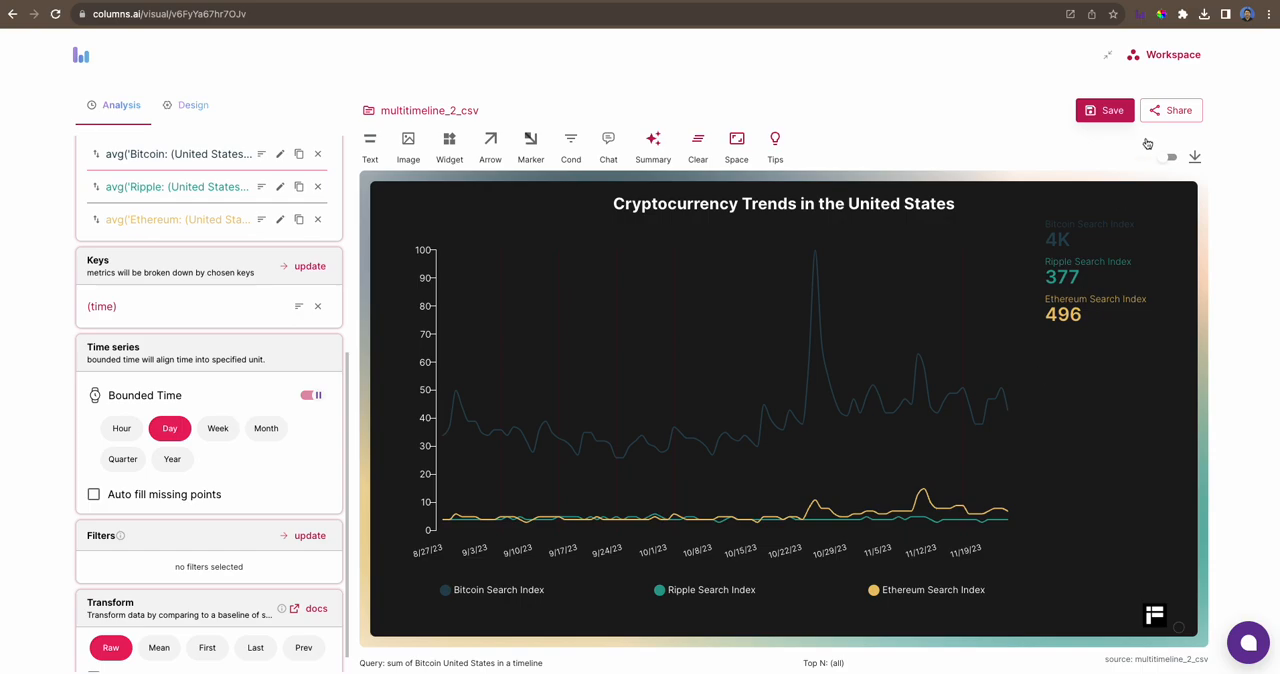
- Share the visual with Public access, copy its public link and save the sharing settings
left_click(1170, 116)
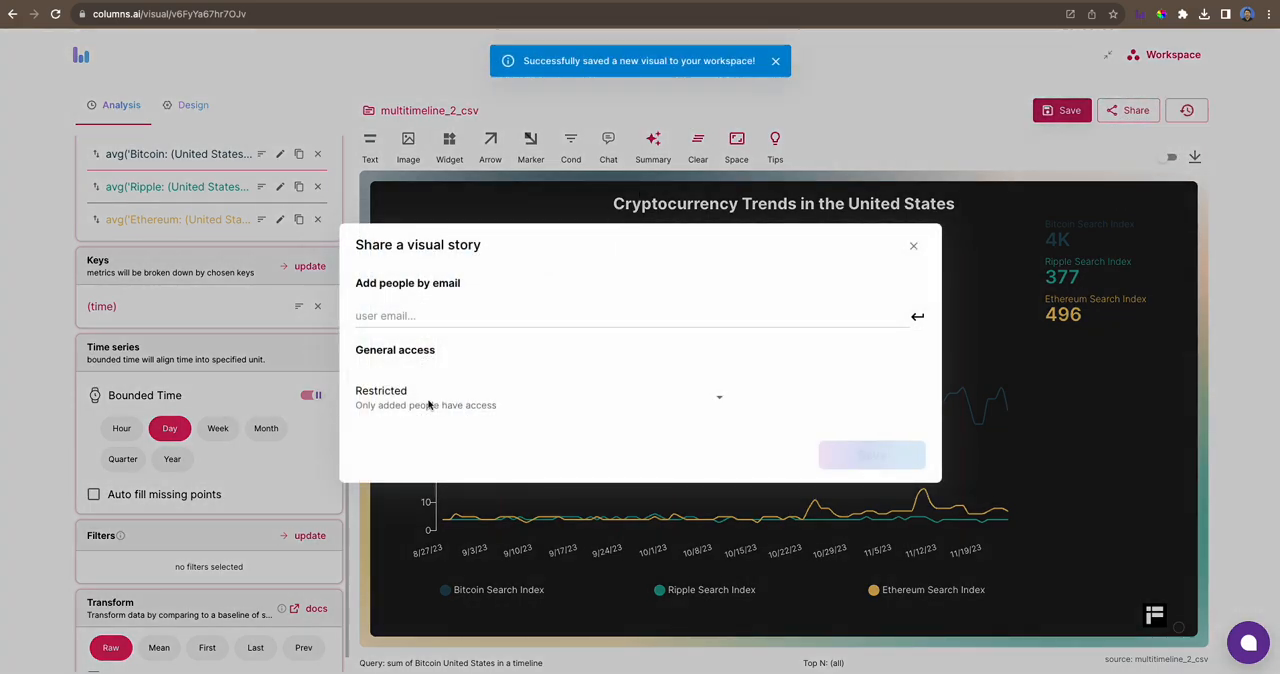
left_click(428, 404)
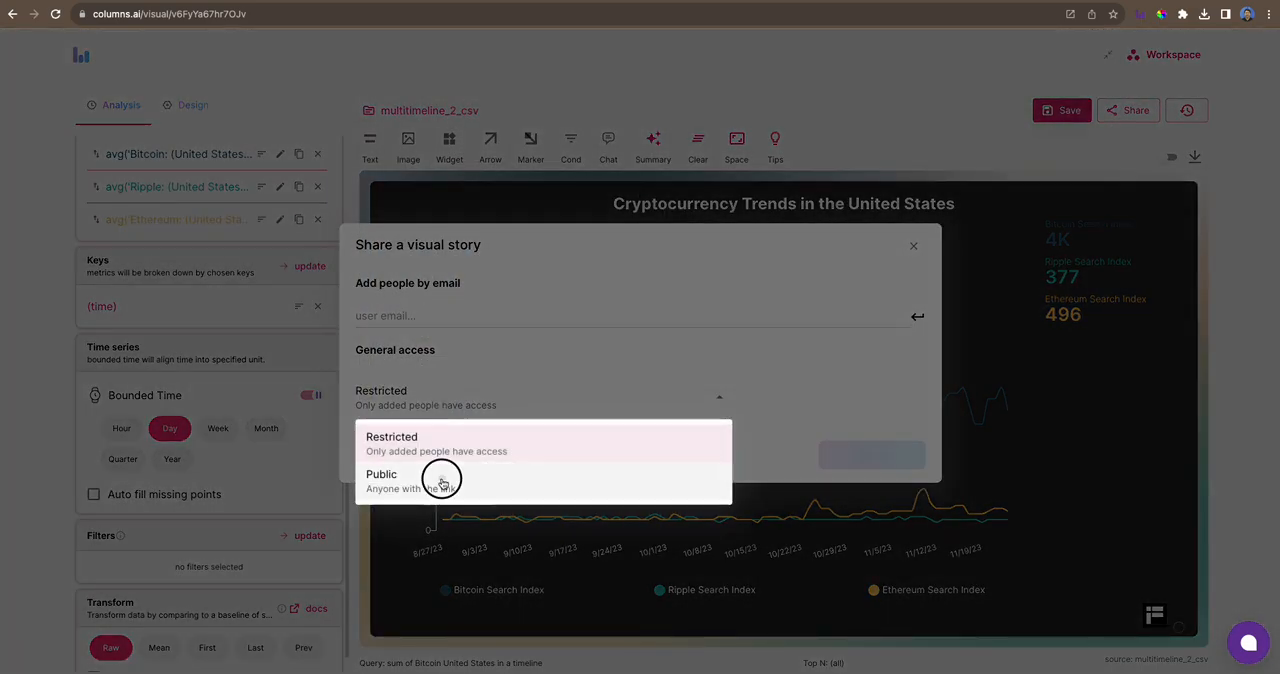
left_click(443, 474)
left_click(403, 418)
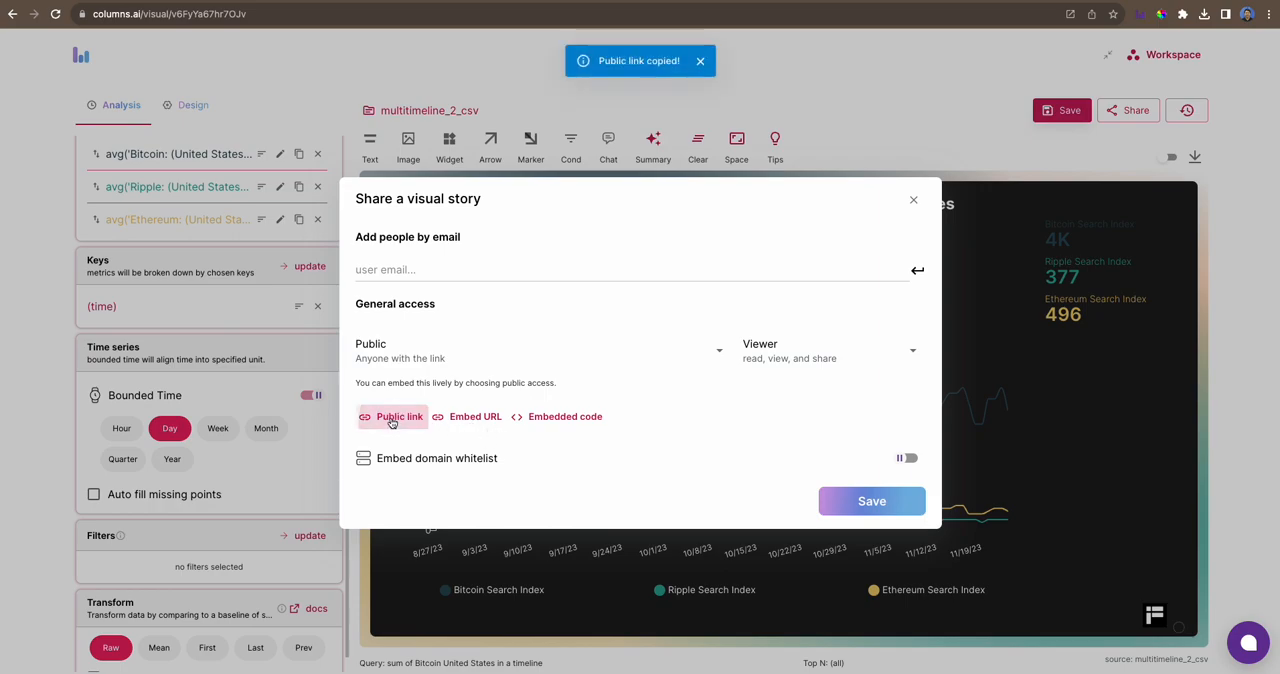
left_click(873, 504)
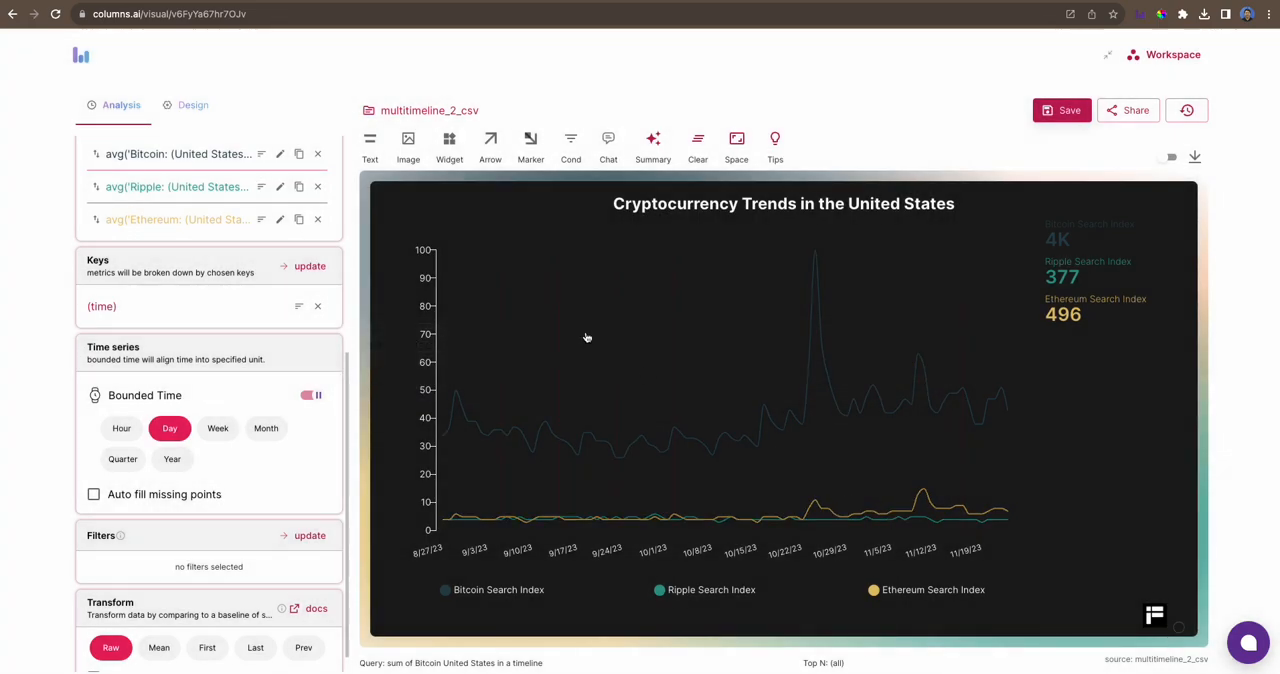
- Open the copied public link in a new browser tab and review the published chart
key("super+t")
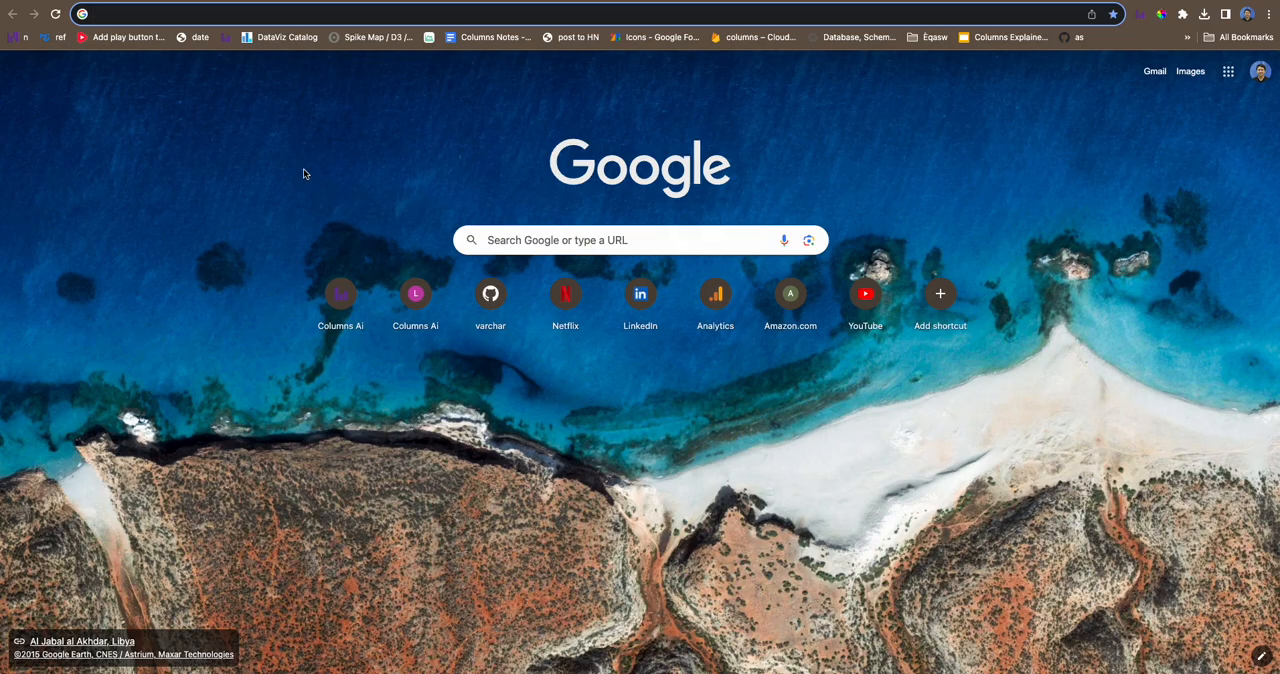
key("super+v")
key("Return")
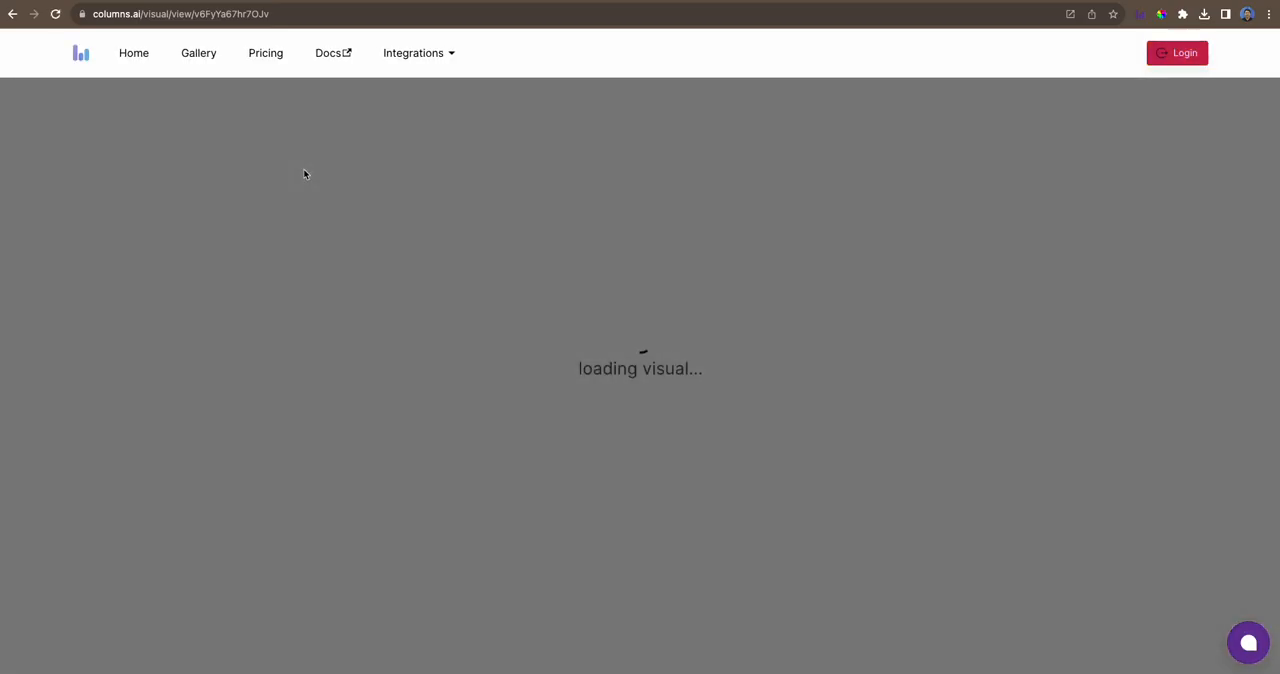
scroll(700, 183, "down", 2)
scroll(705, 183, "up", 2)
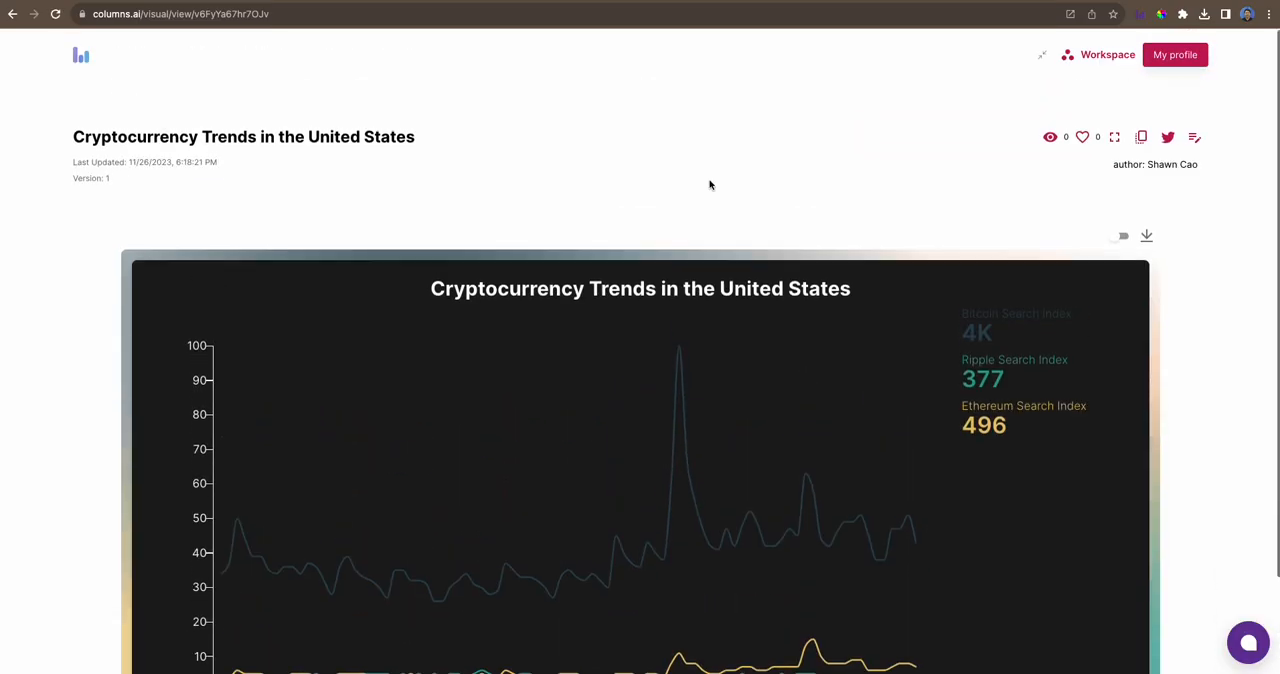
scroll(711, 184, "down", 2)
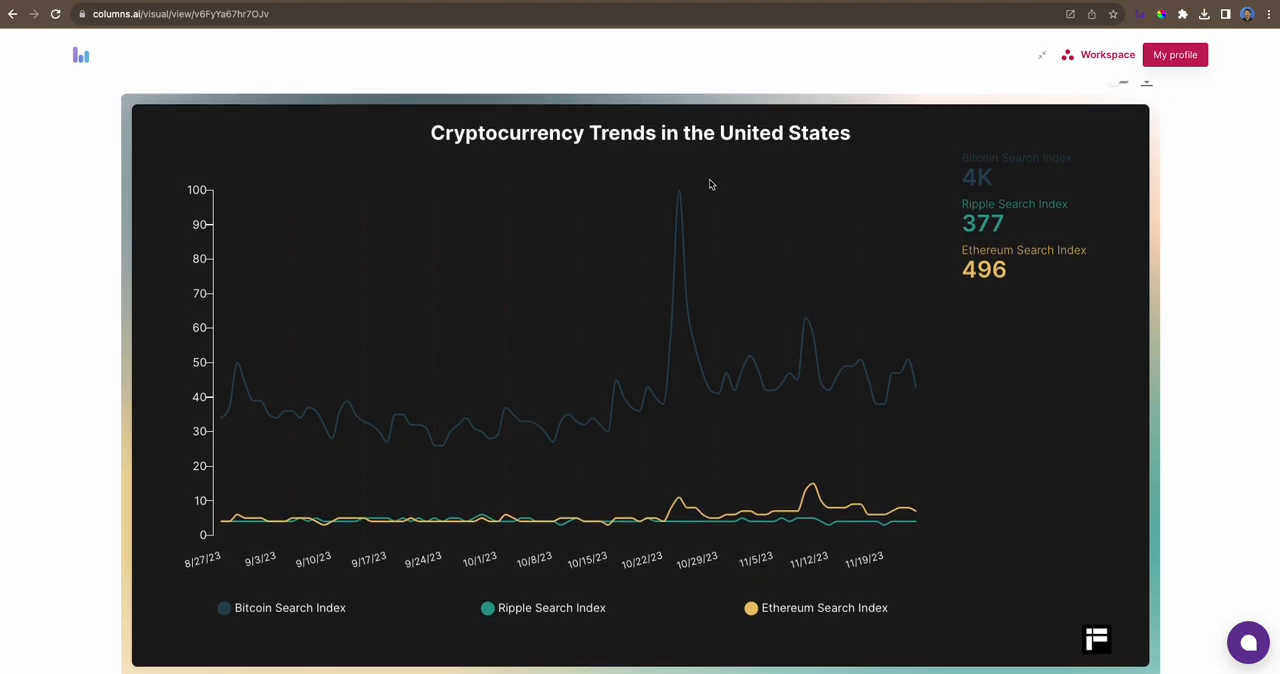
- Switch to the Google Trends tab and examine its interest-over-time chart, subregion breakdowns and related queries for the three cryptocurrencies
left_click(126, 0)
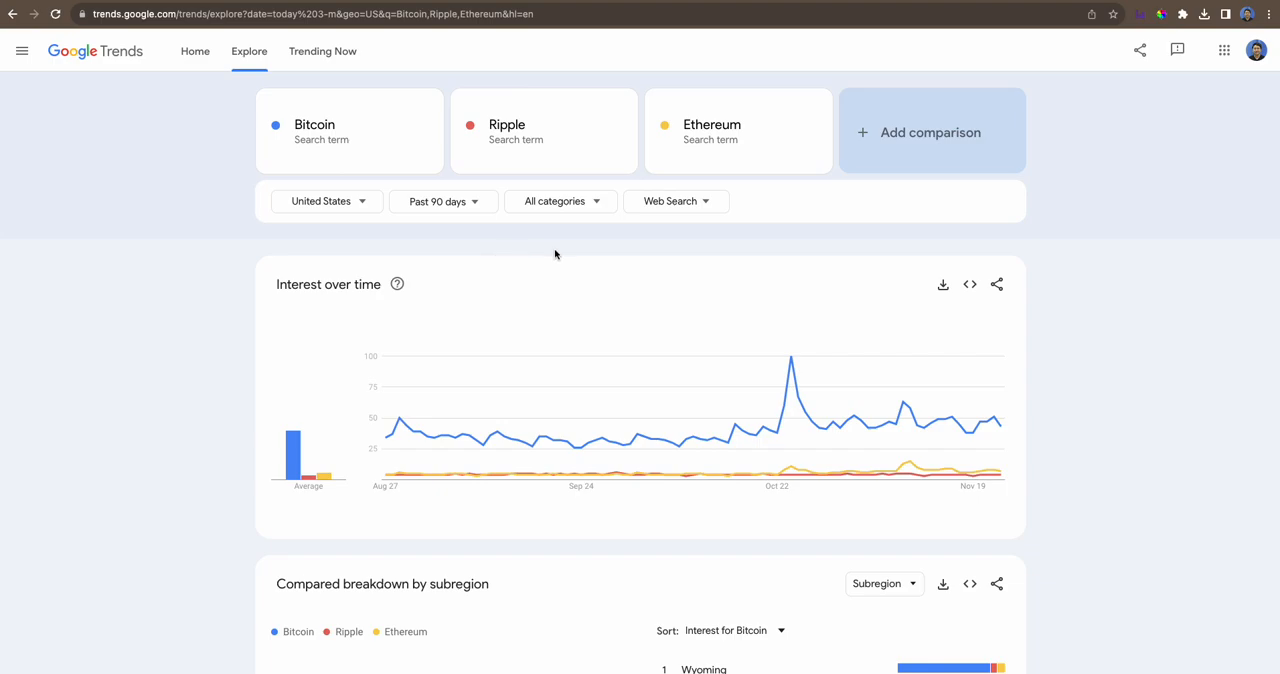
scroll(521, 252, "down", 4)
scroll(663, 251, "up", 2)
scroll(674, 229, "down", 4)
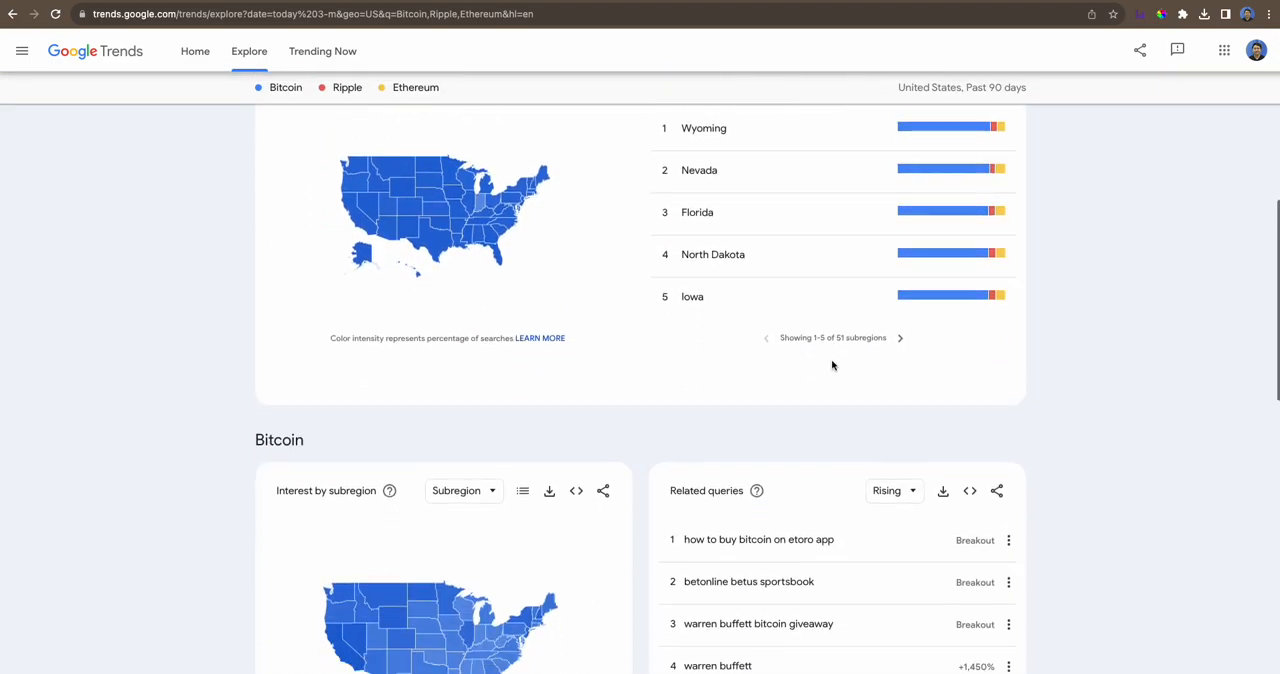
scroll(671, 283, "up", 1)
scroll(840, 270, "up", 1)
scroll(885, 262, "up", 1)
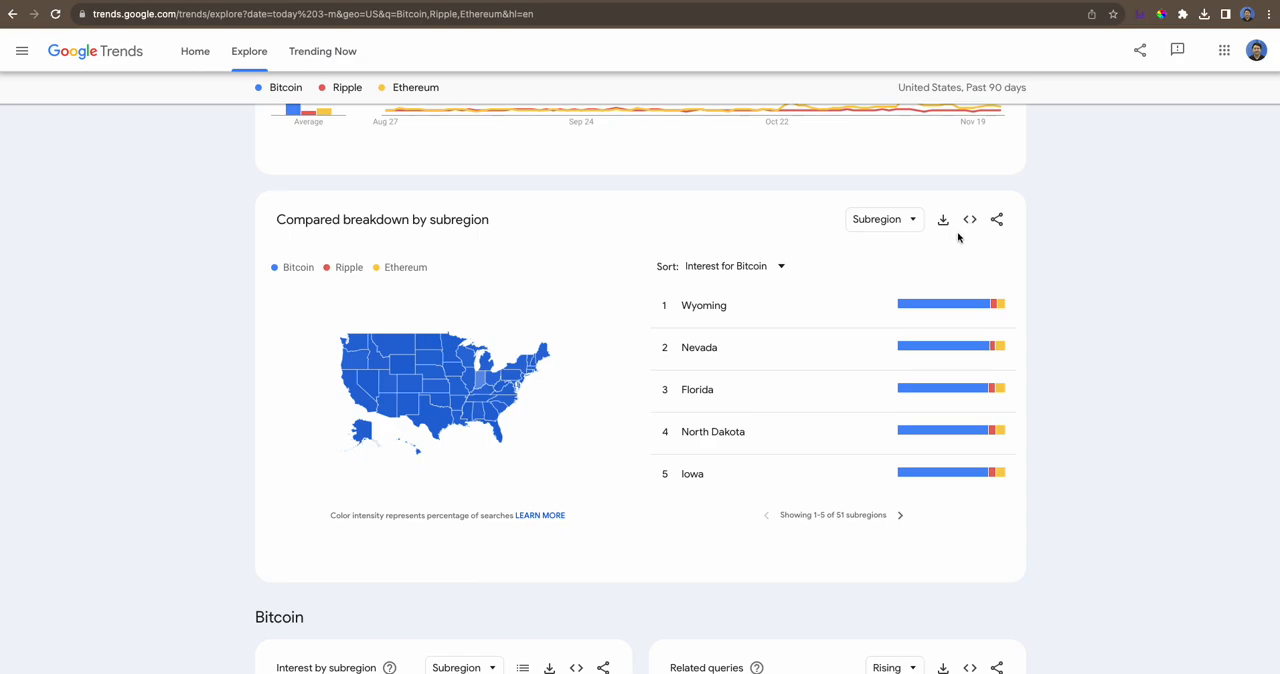
scroll(791, 333, "down", 4)
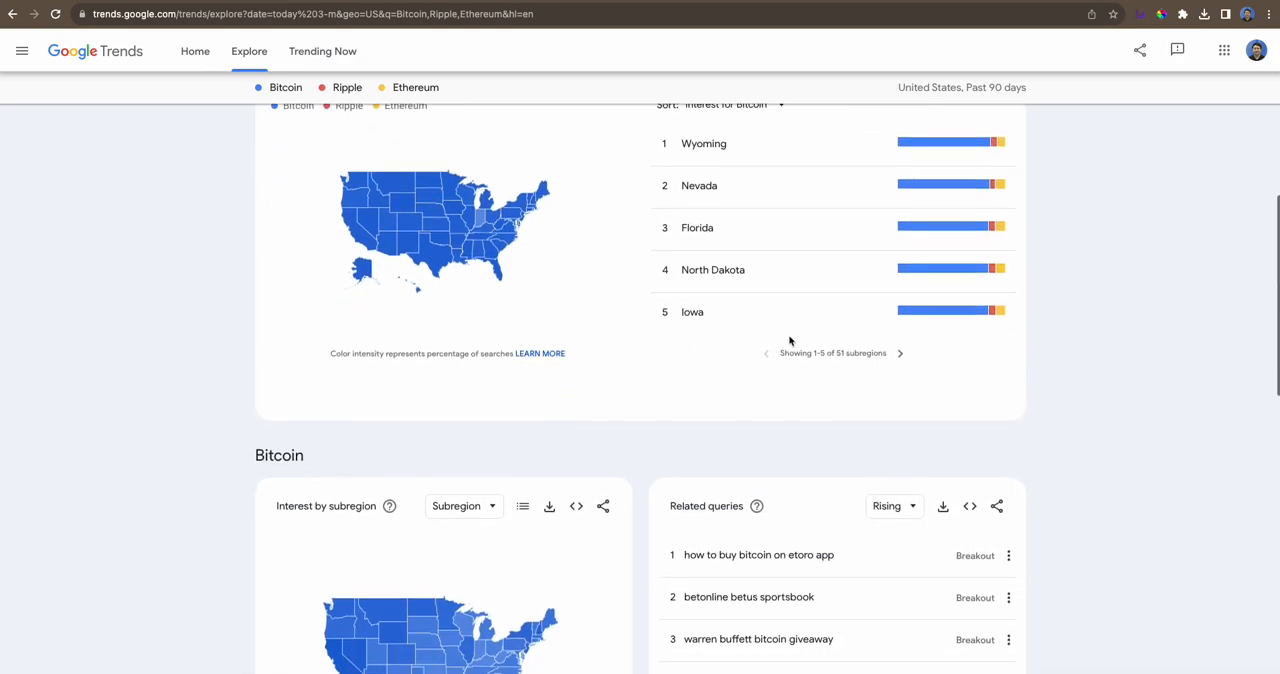
scroll(793, 338, "down", 1)
scroll(637, 410, "up", 4)
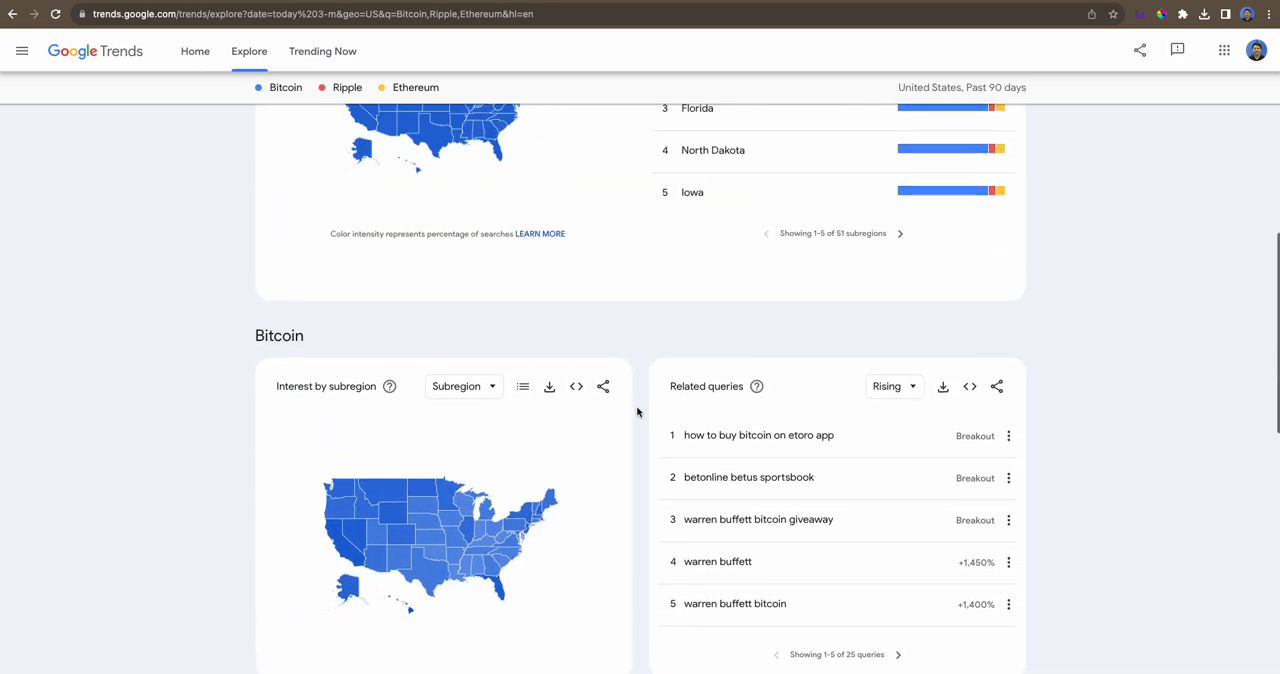
scroll(638, 411, "up", 1)
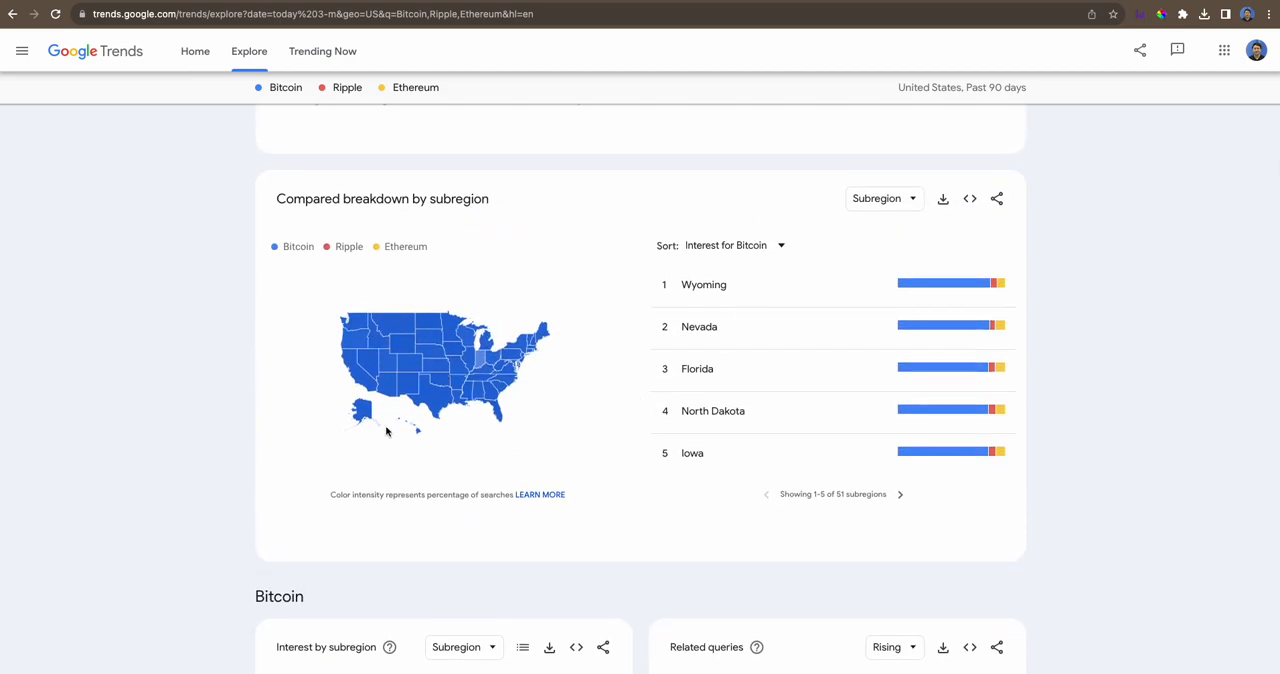
scroll(609, 445, "down", 5)
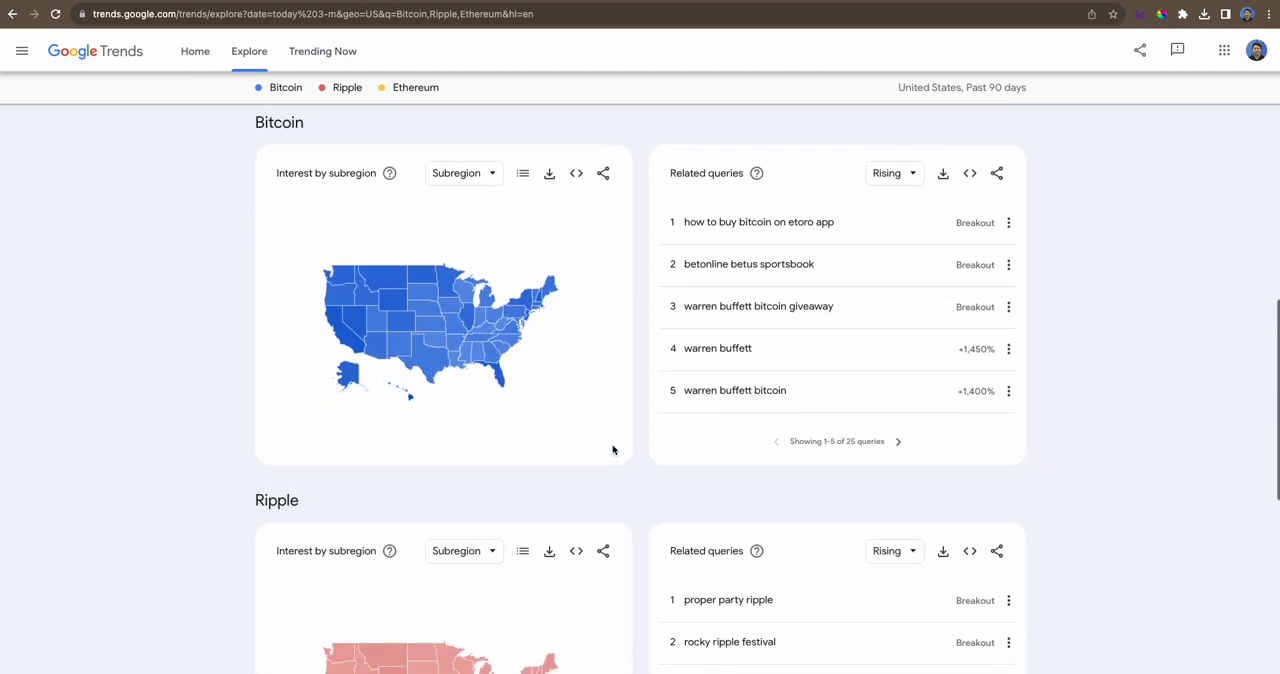
scroll(611, 449, "down", 3)
scroll(660, 462, "up", 12)
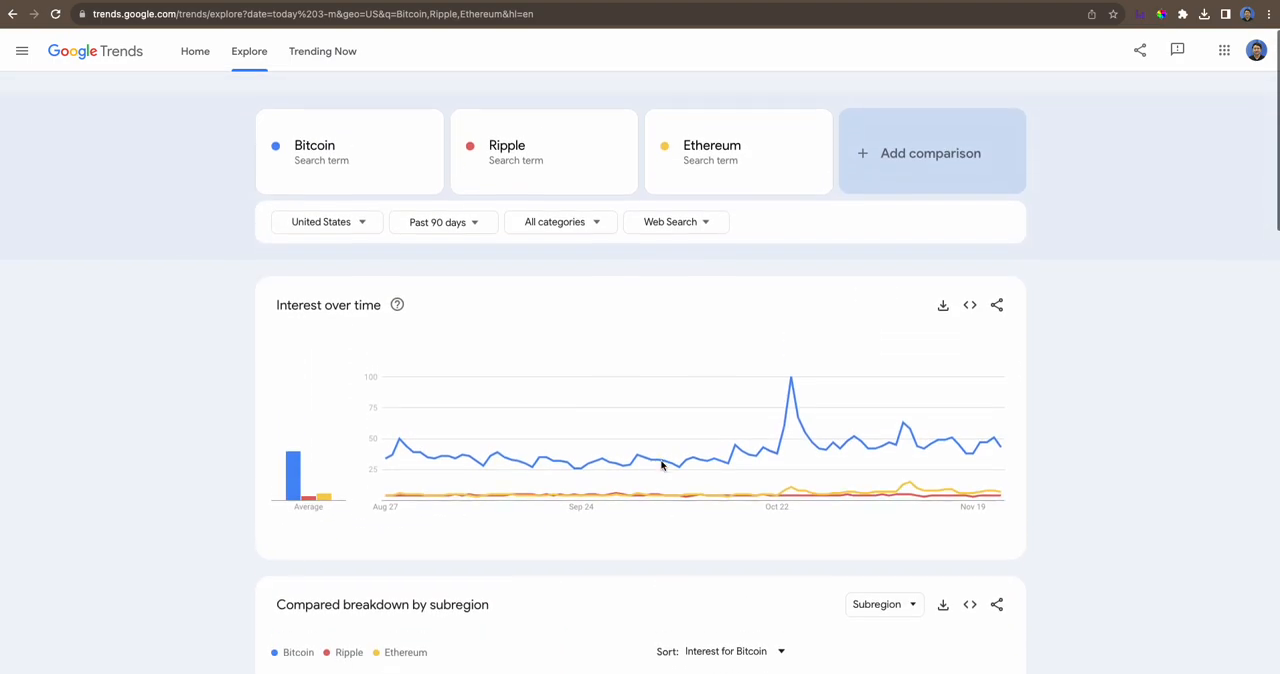
scroll(662, 466, "down", 1)
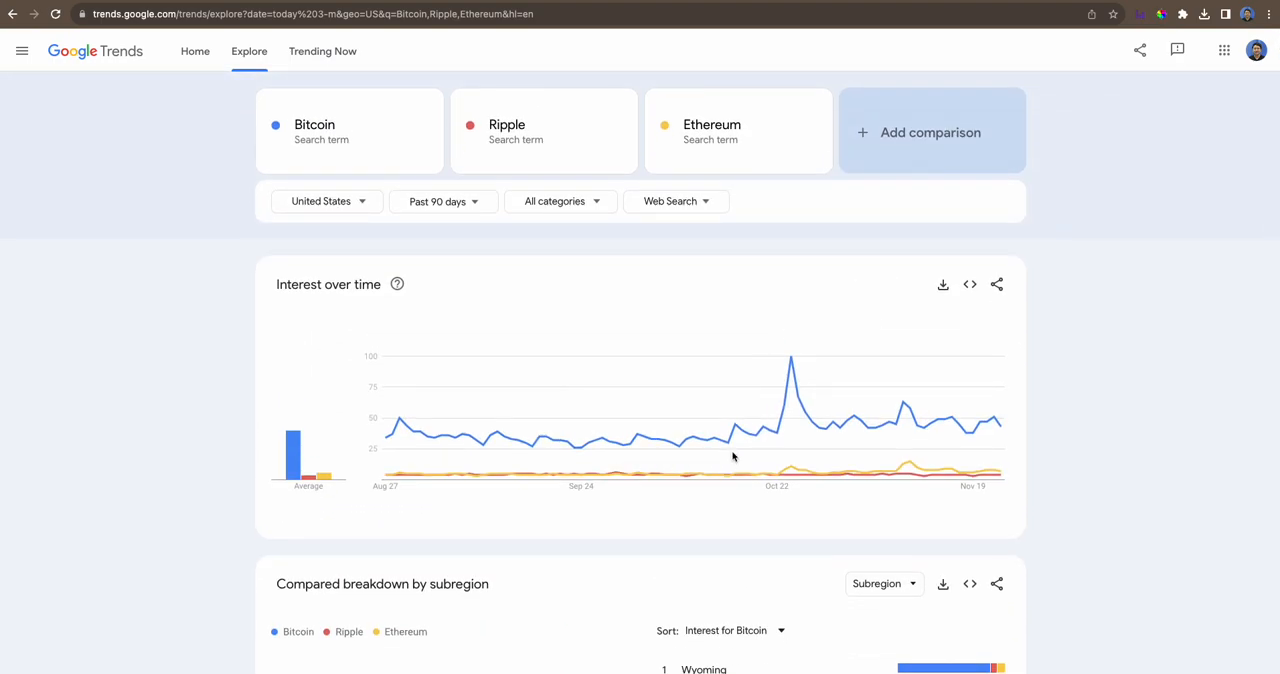